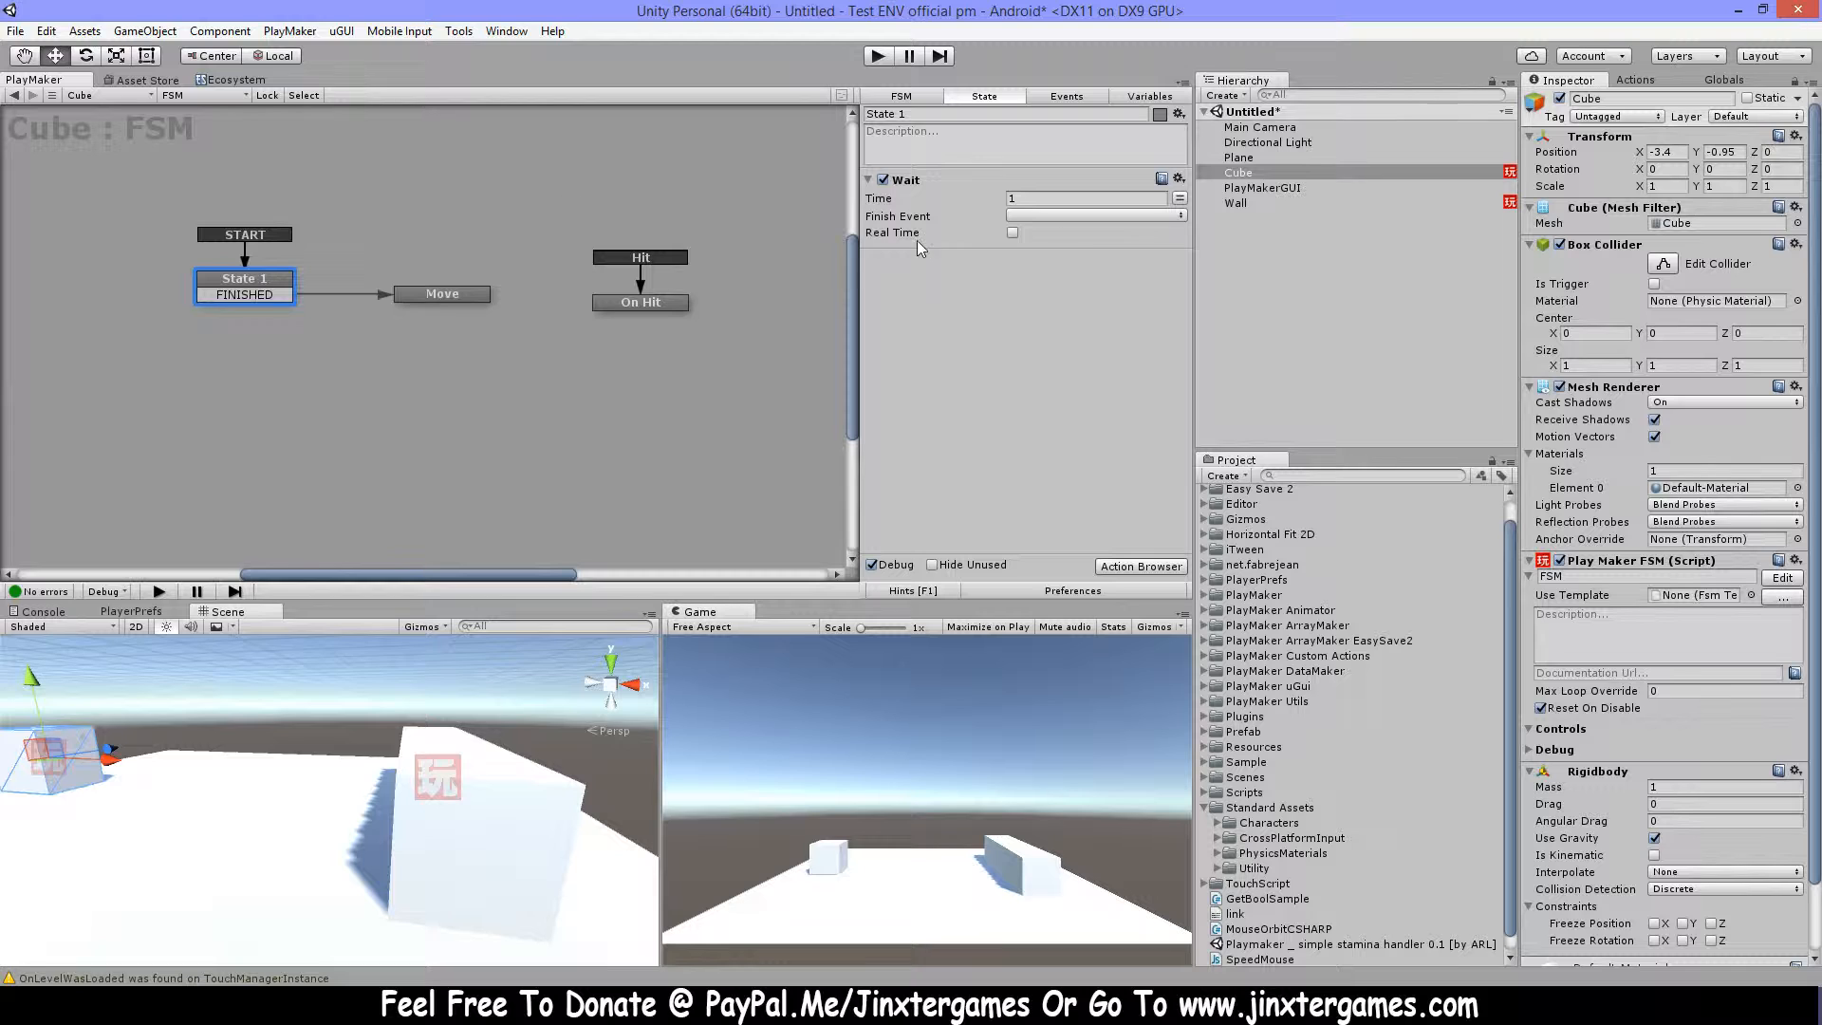
Turn off Every Frame in the Move state's Set Velocity action and test-play the scene.
left_click(413, 294)
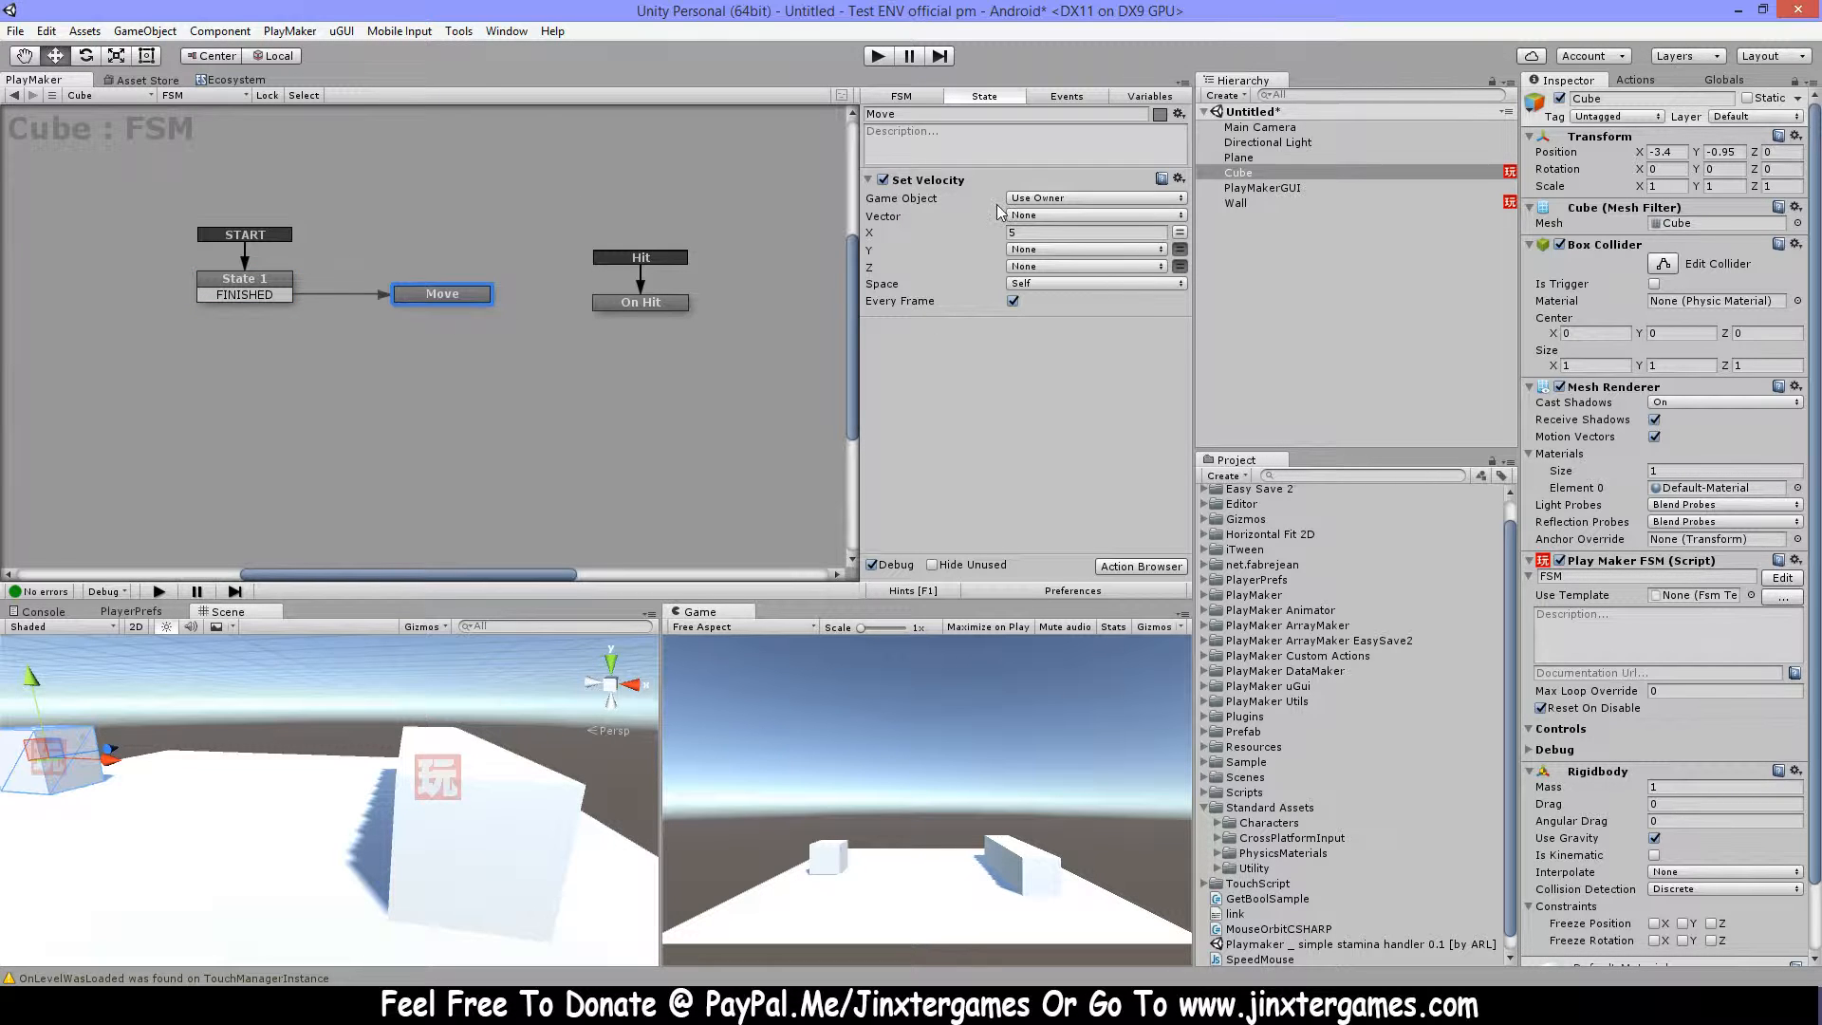
left_click(1013, 301)
left_click(880, 56)
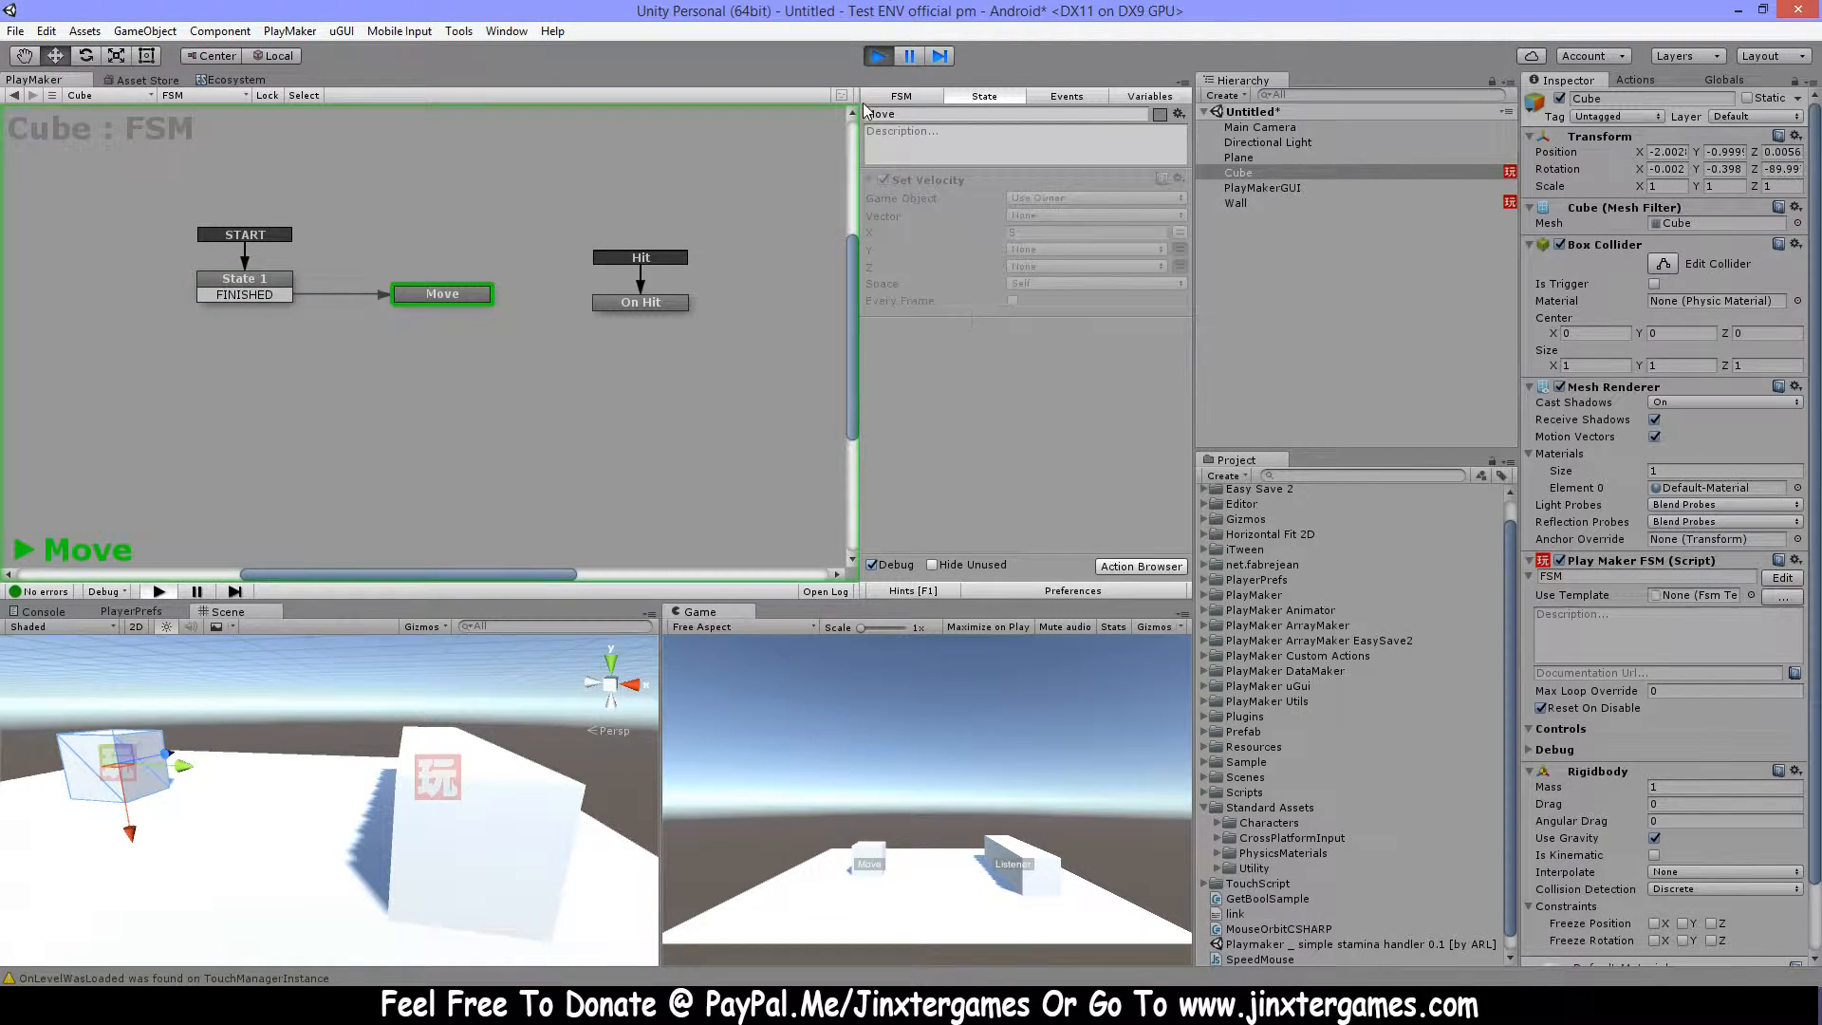
left_click(880, 56)
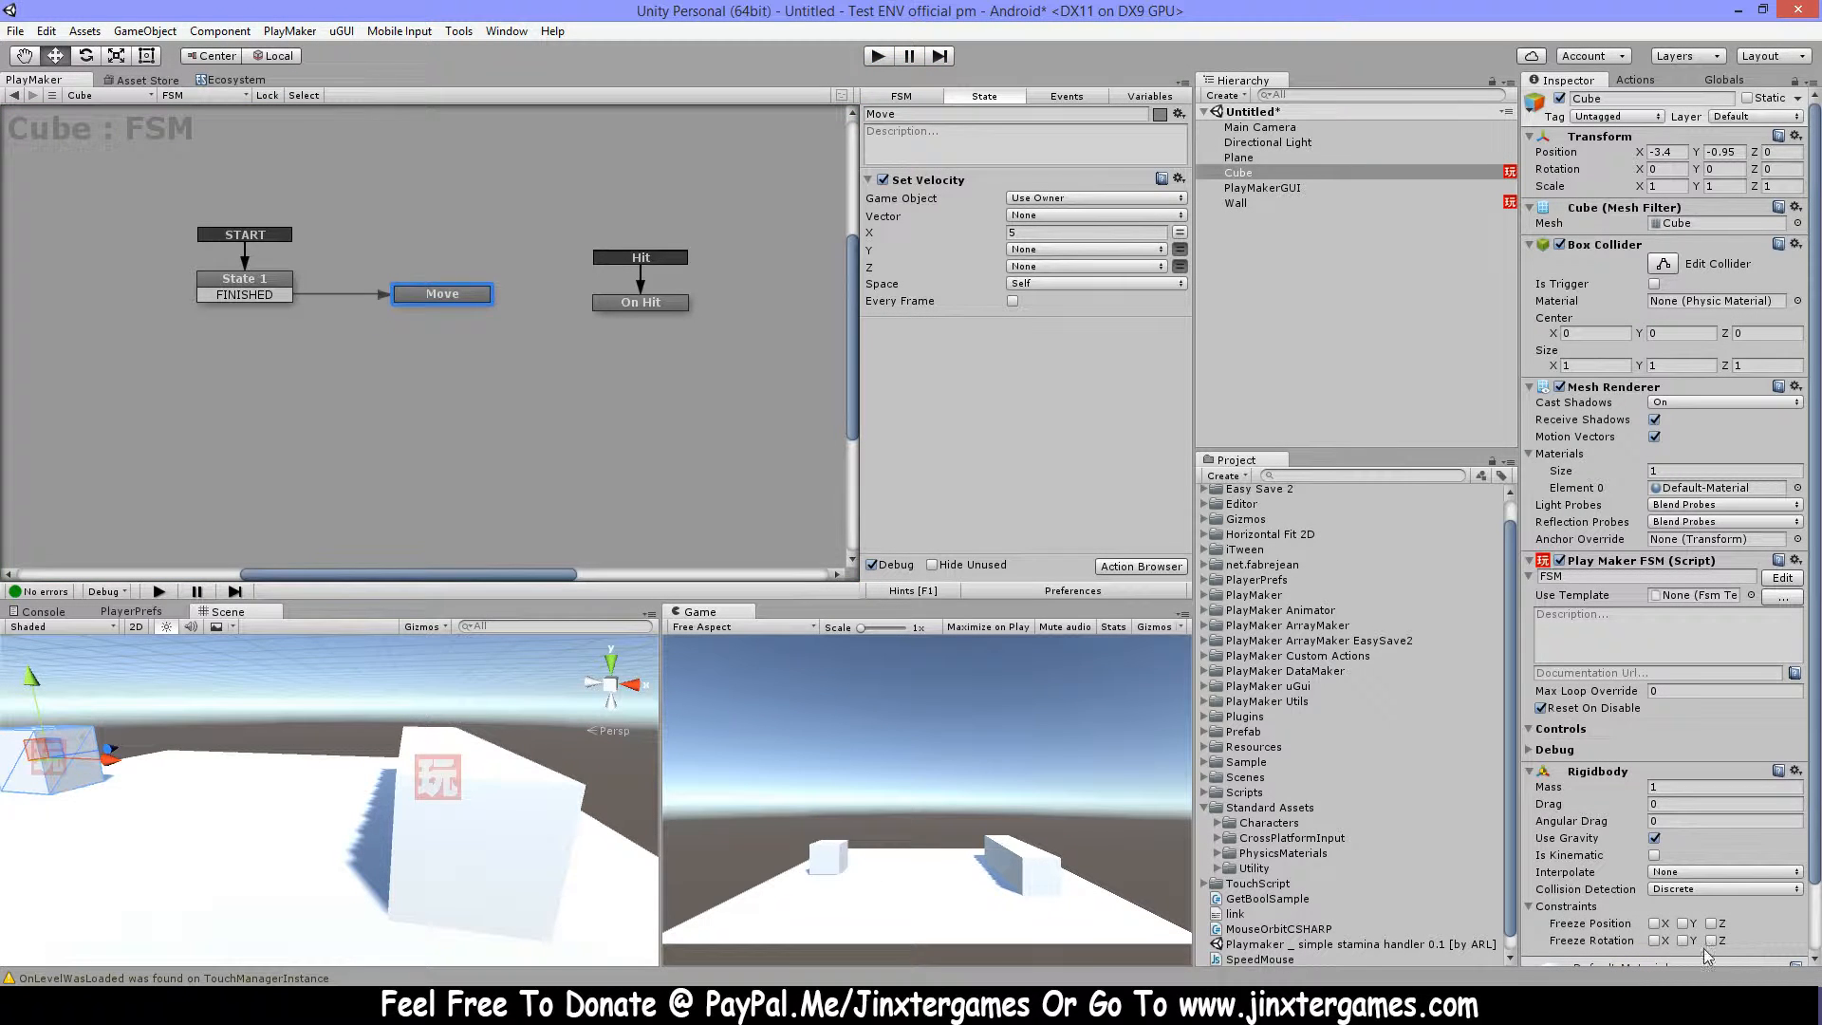
Freeze the Cube rigidbody's rotation on X, Y and Z and test-play the scene.
left_click(1654, 940)
left_click(1711, 940)
left_click(878, 57)
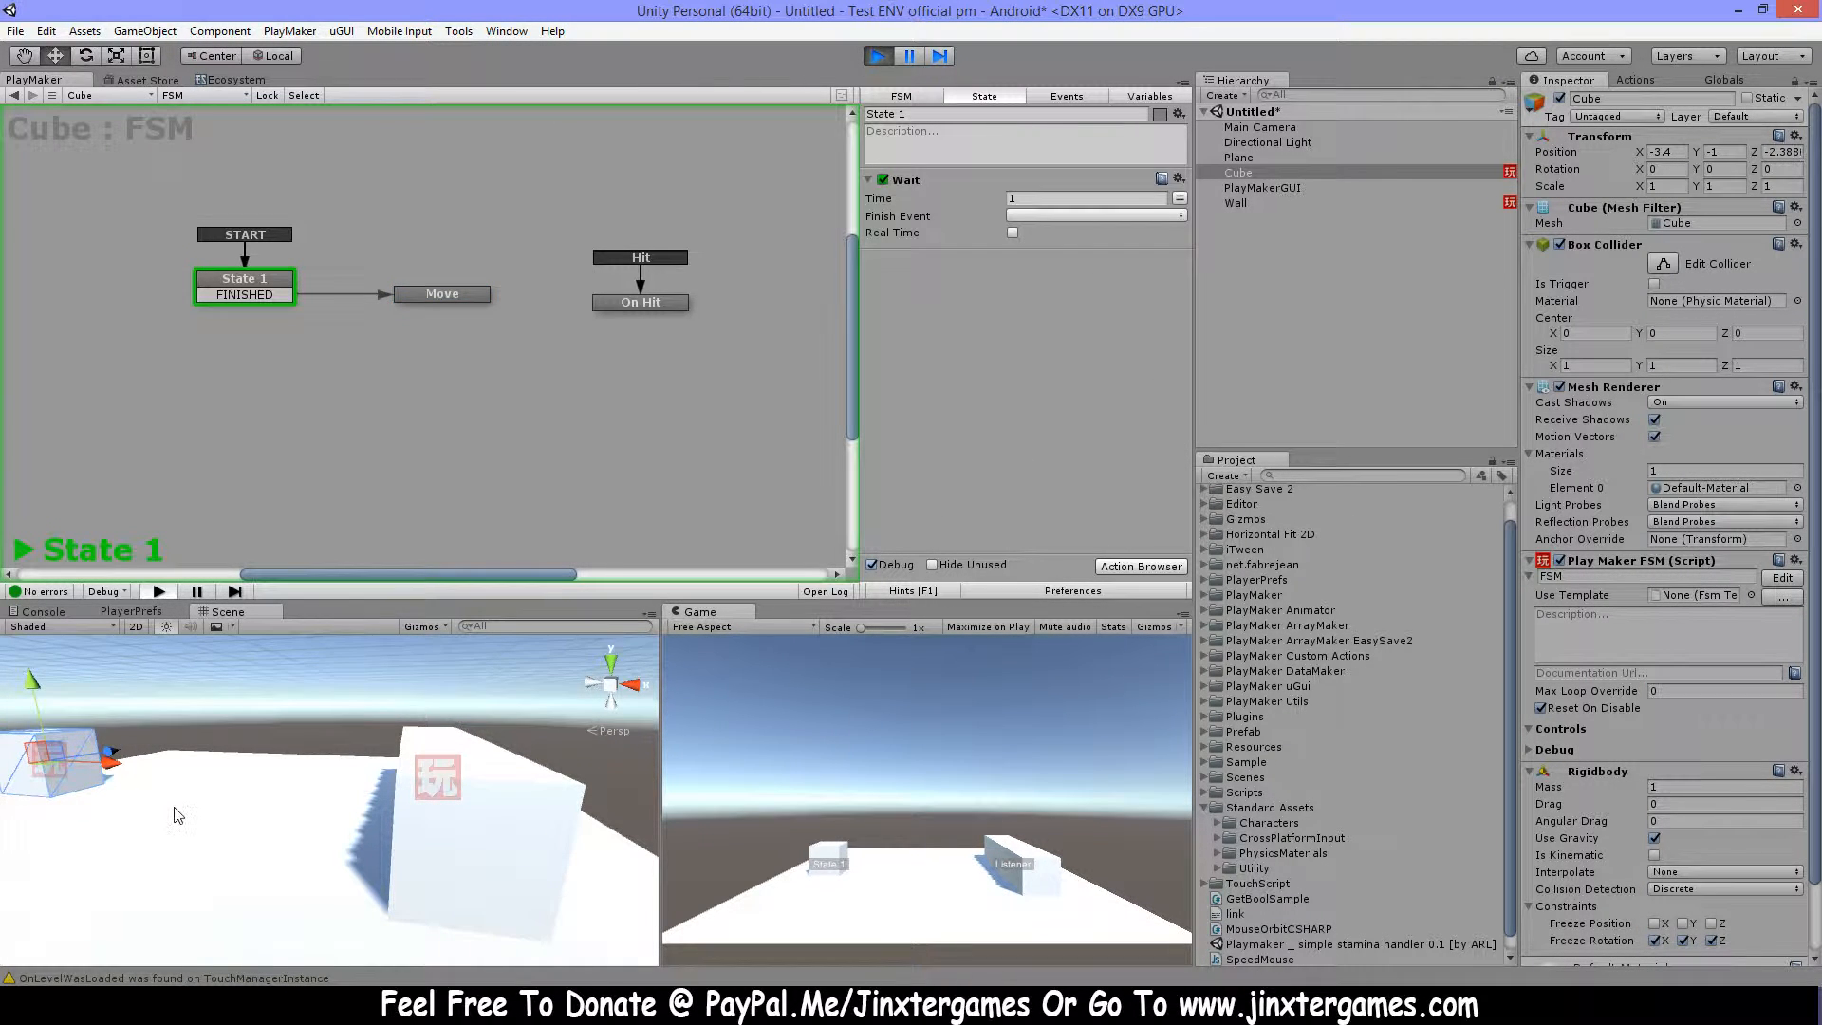
left_click(881, 57)
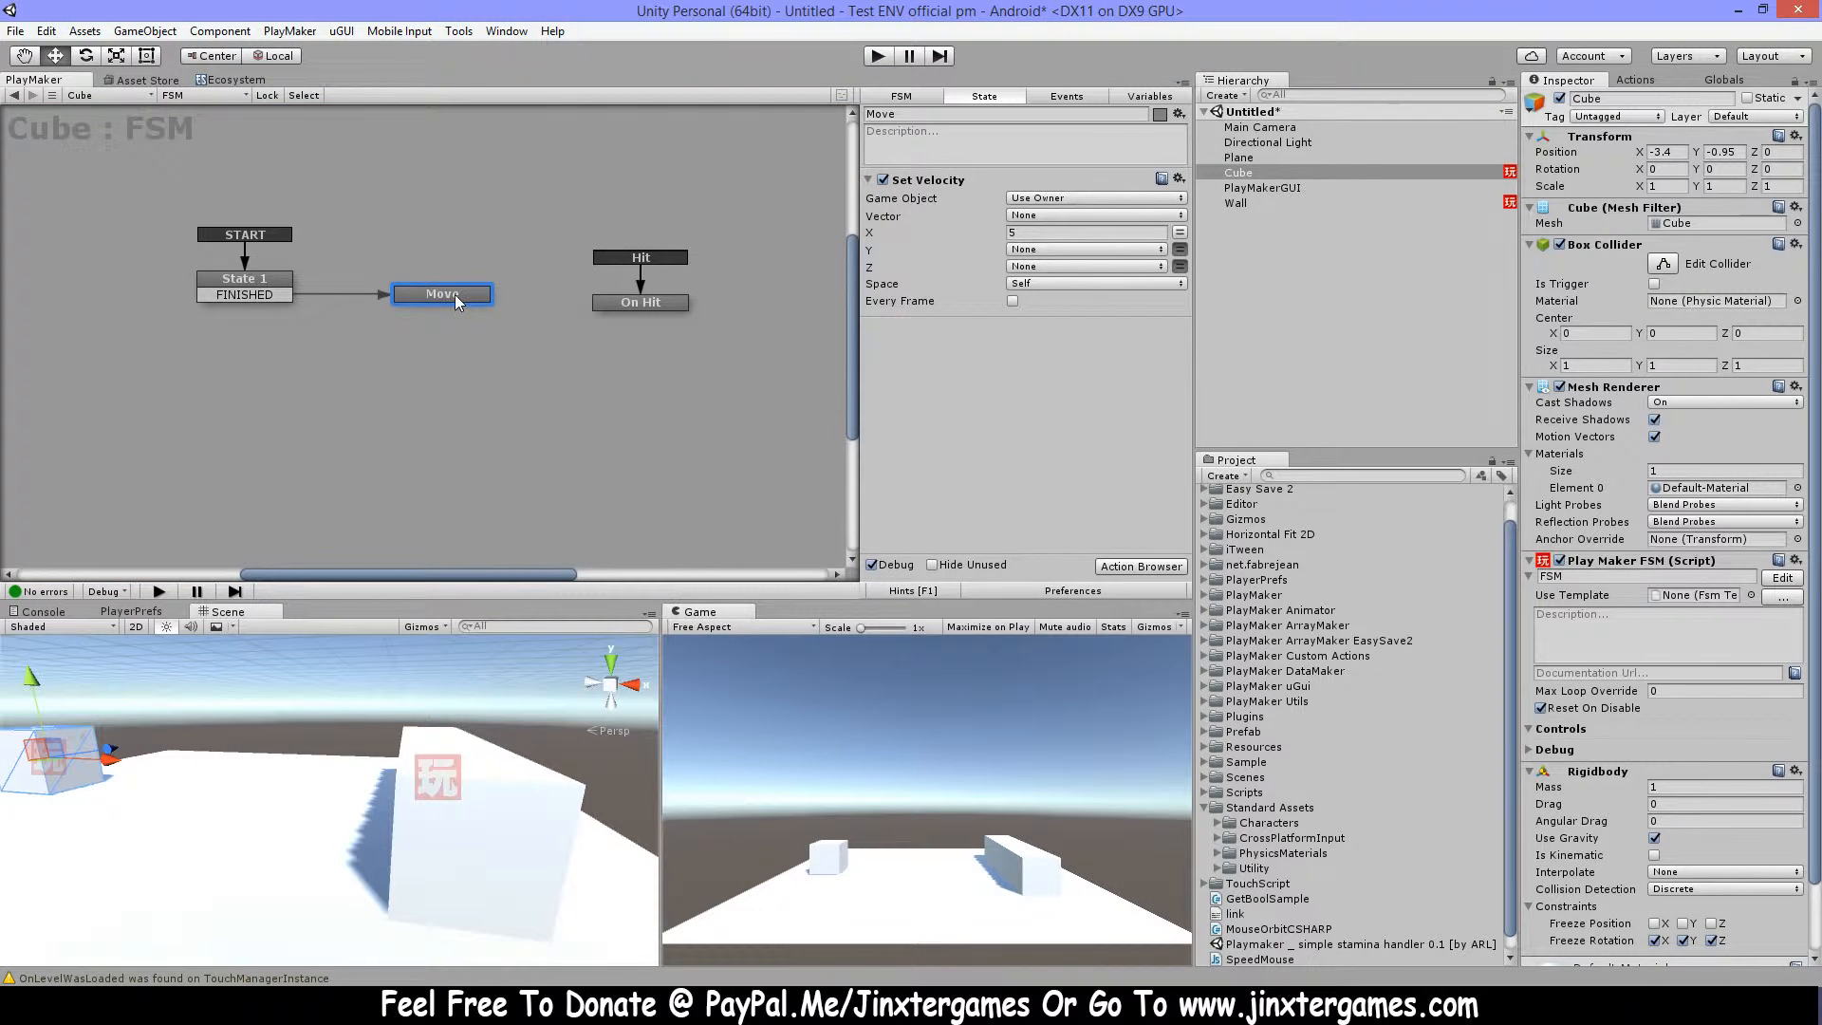
Enable Every Frame in the Move state's Set Velocity action and test-play the scene, raising the wall during play.
left_click(1012, 302)
left_click(878, 57)
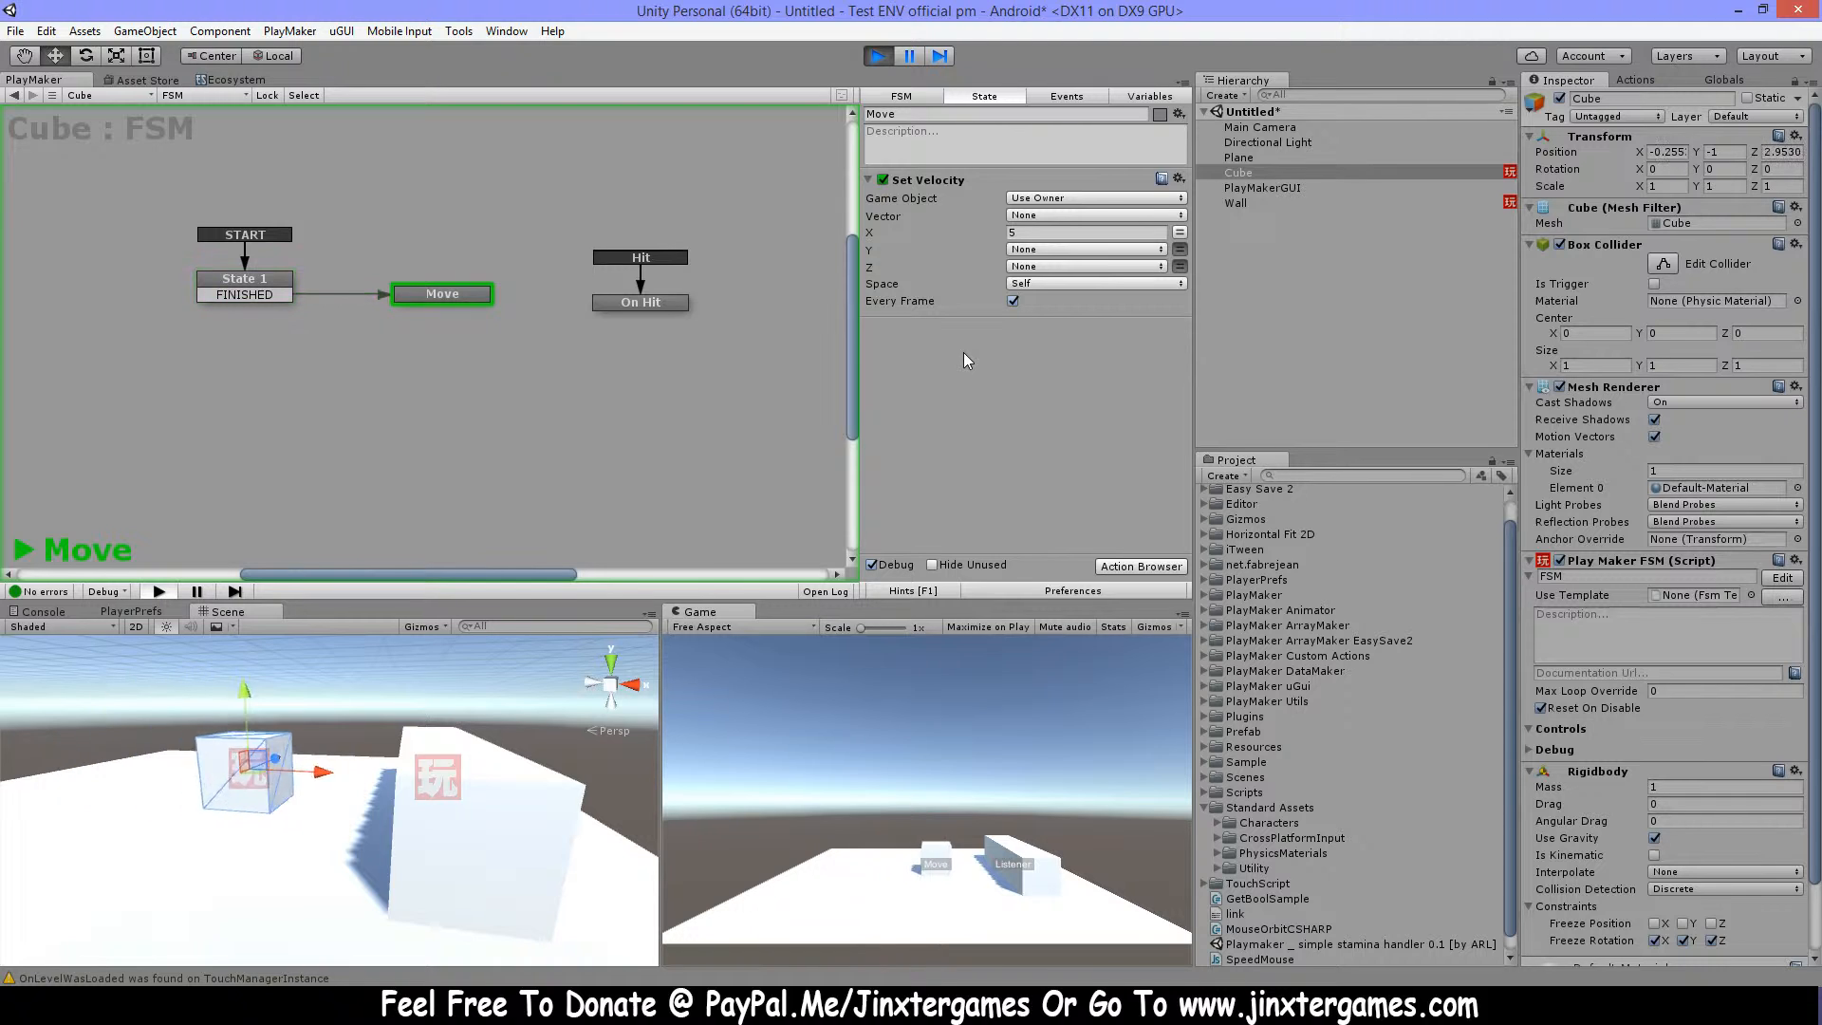
left_click(500, 845)
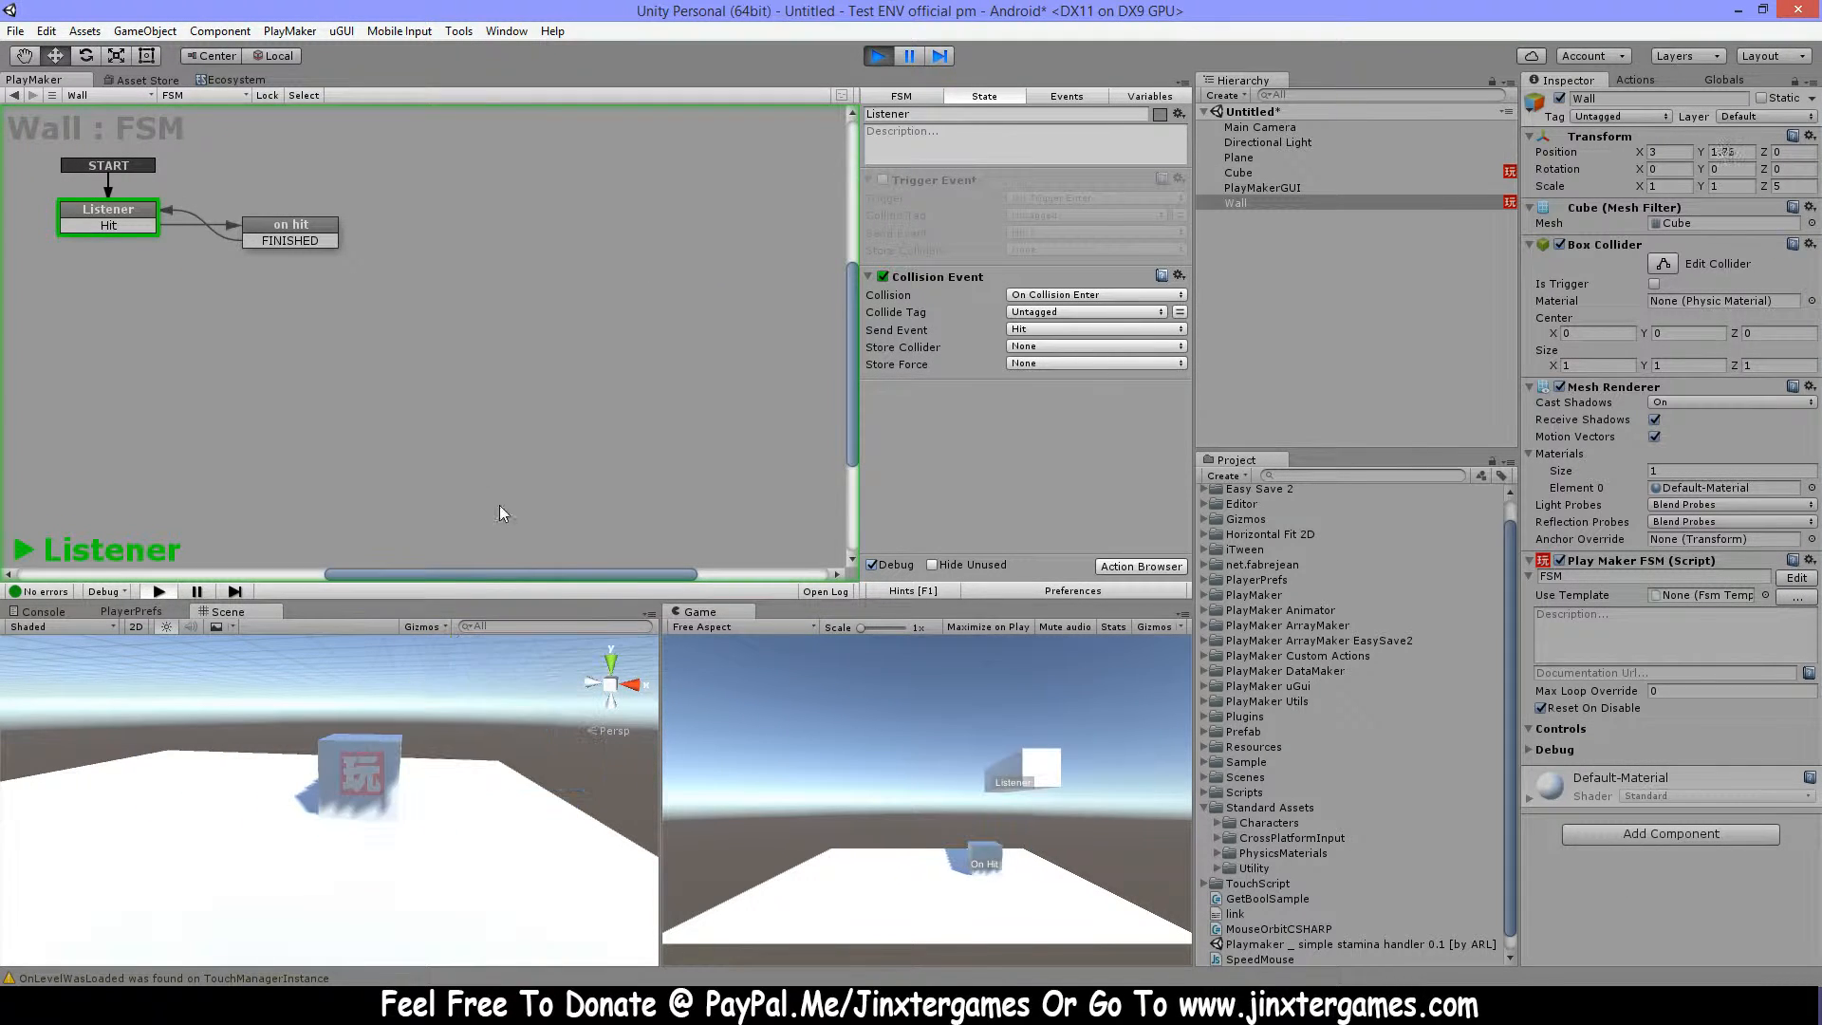
left_click(878, 56)
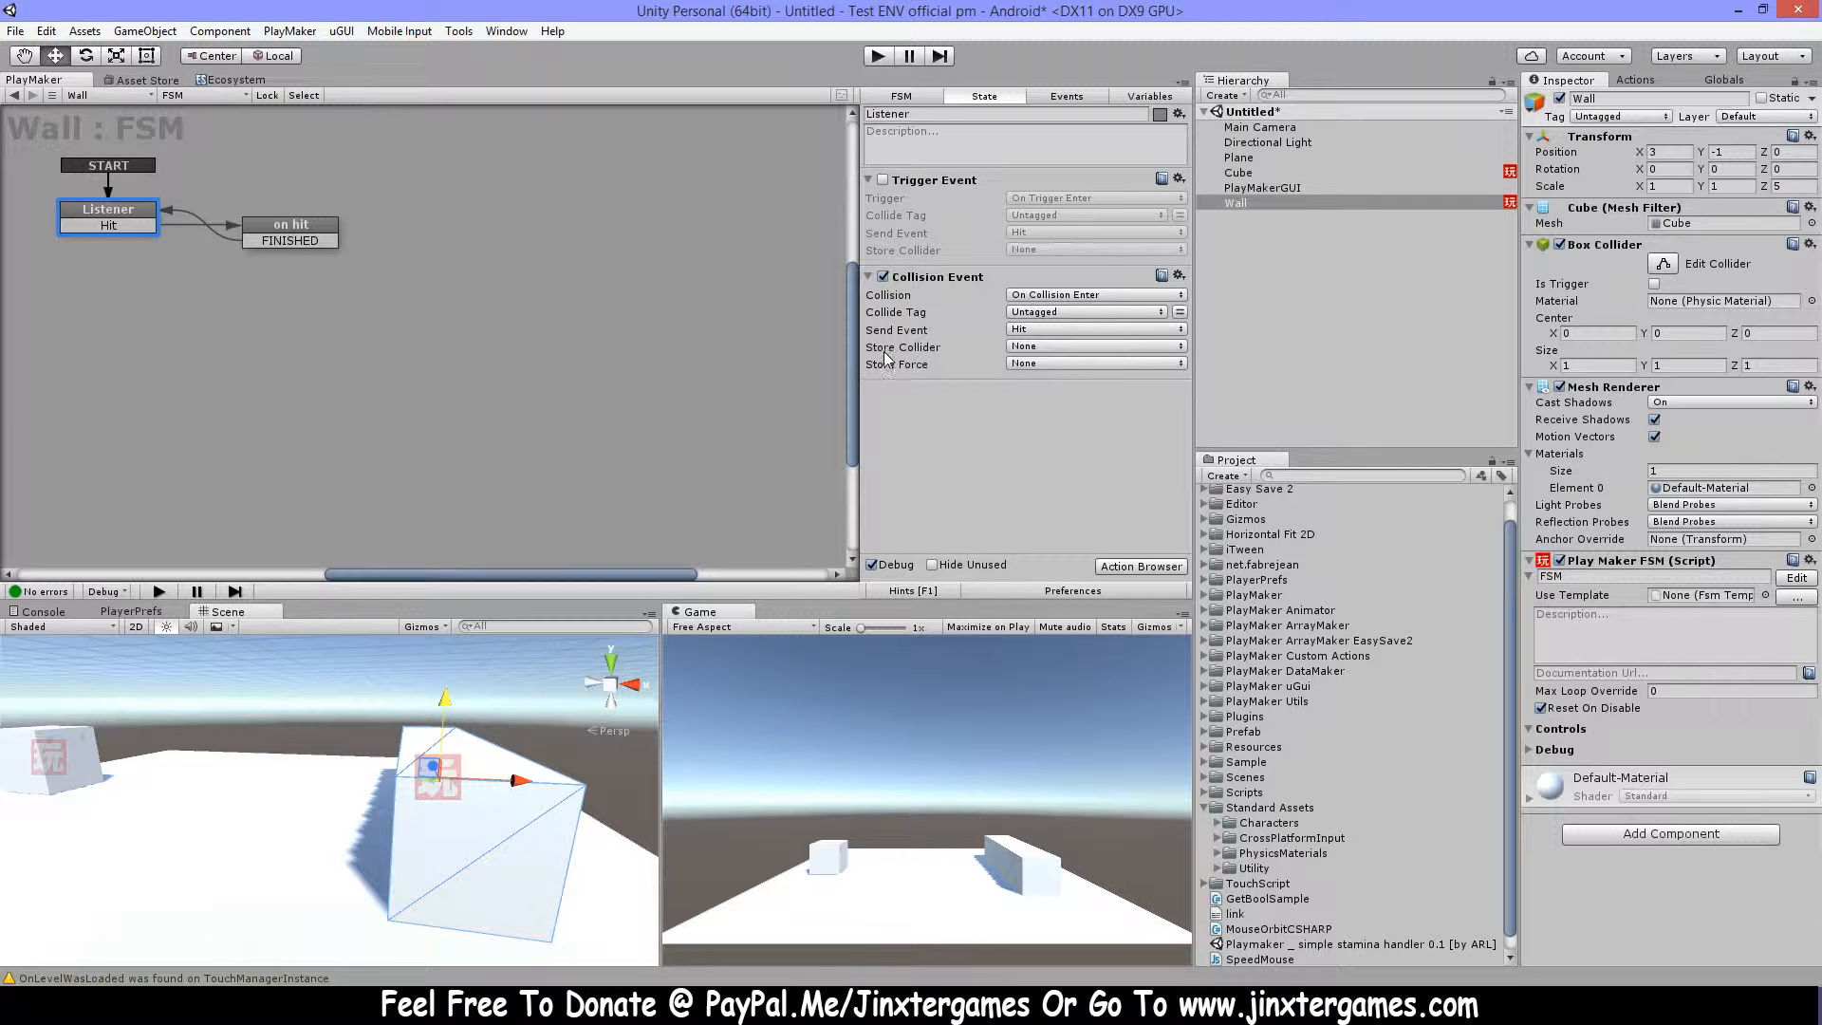
Review the Cube FSM's State 1, Move and On Hit states and the global Hit event in its event list.
left_click(1281, 174)
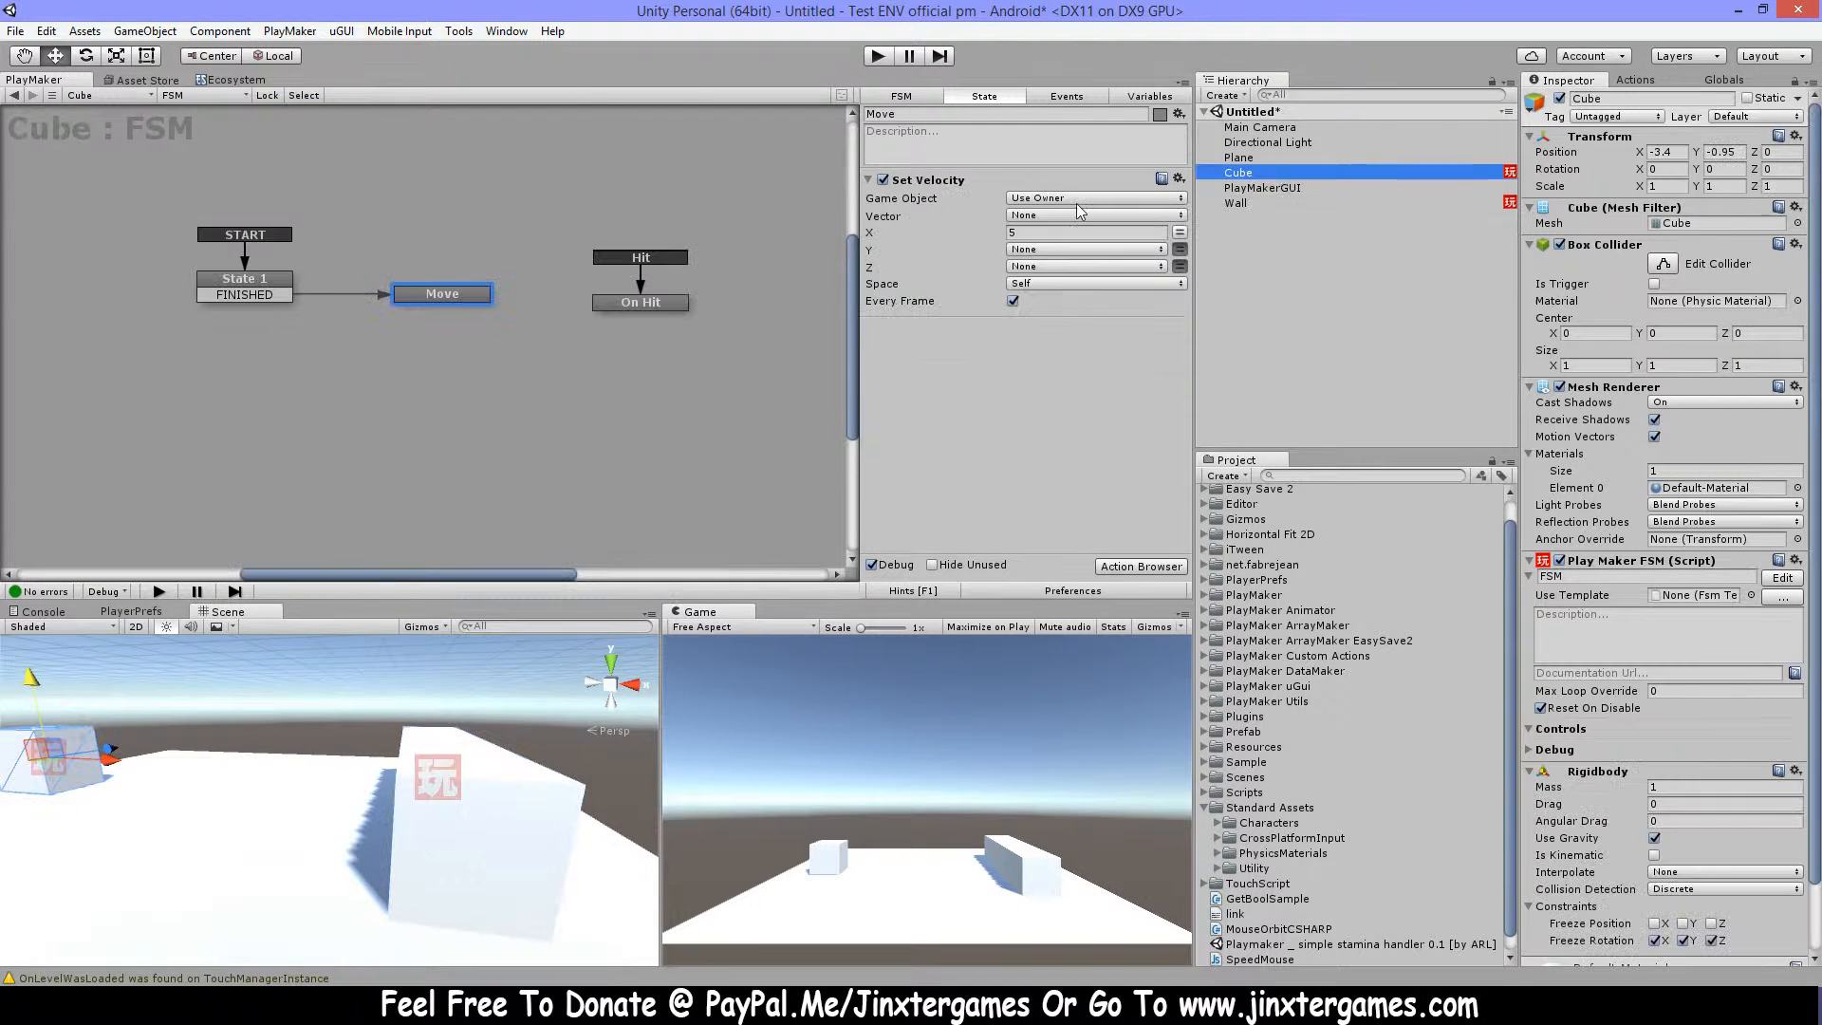
left_click(465, 294)
left_click(249, 284)
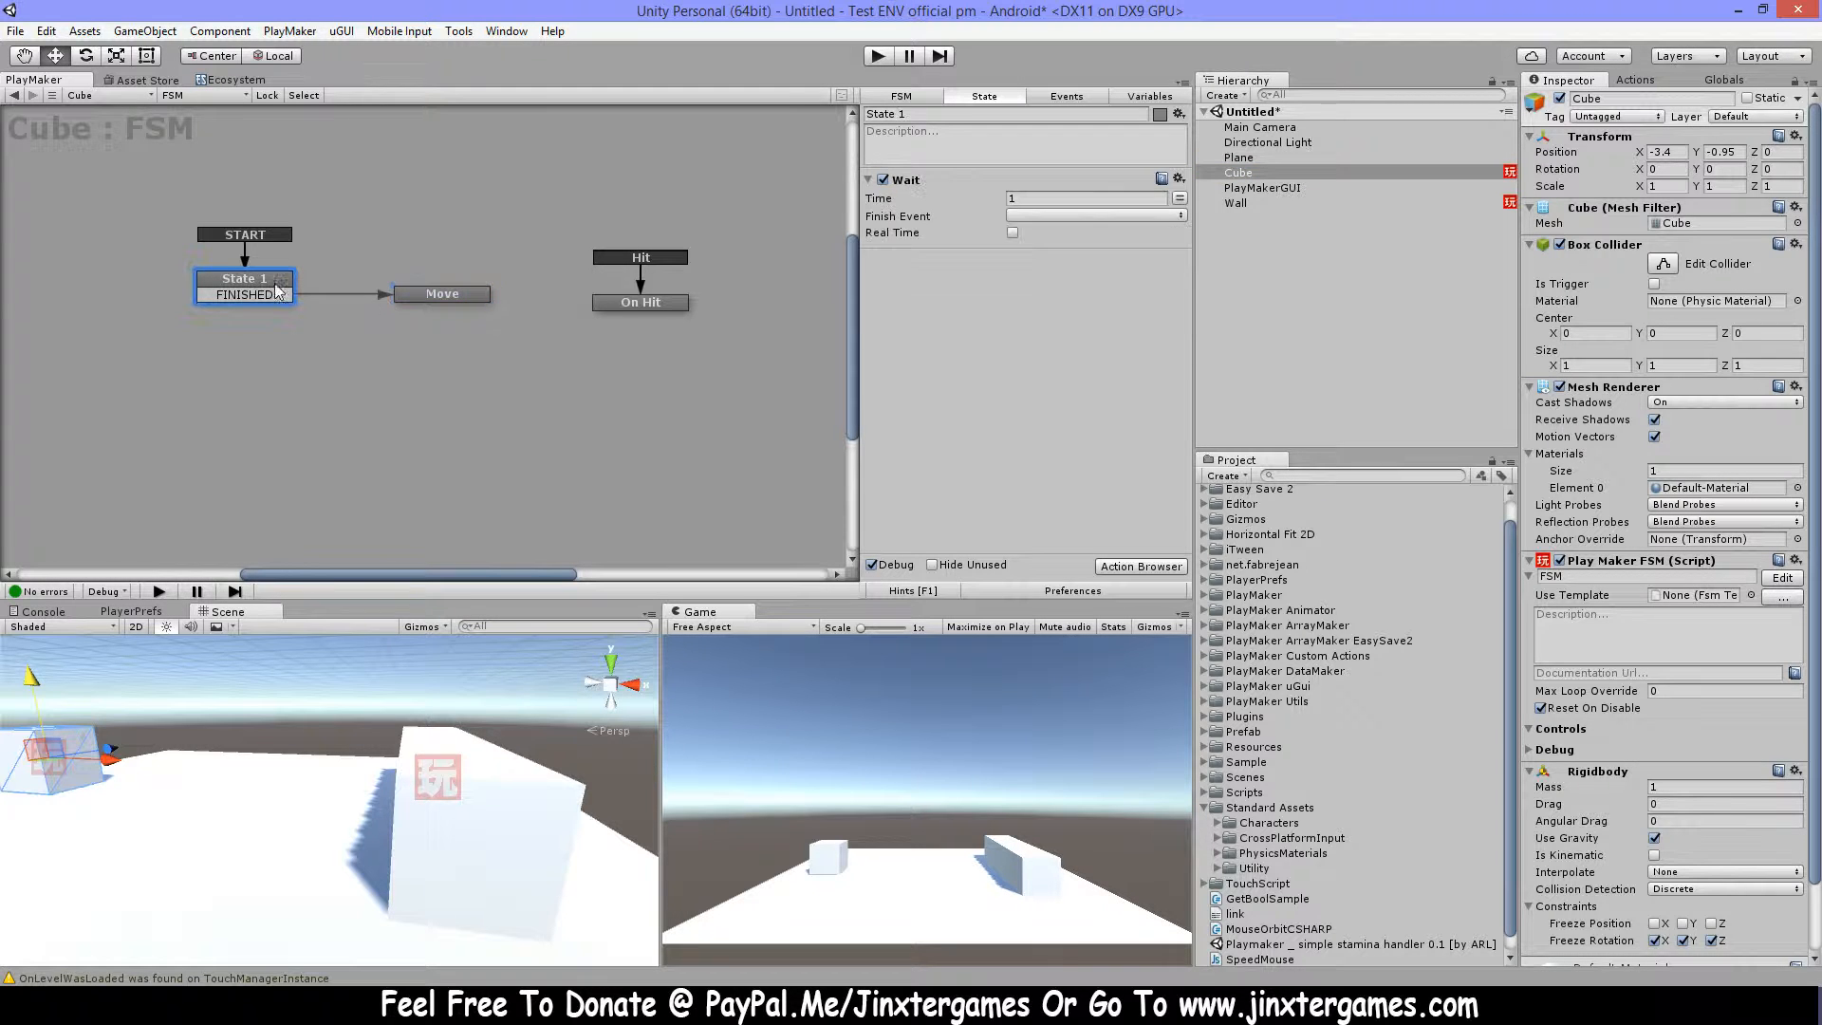
left_click(442, 294)
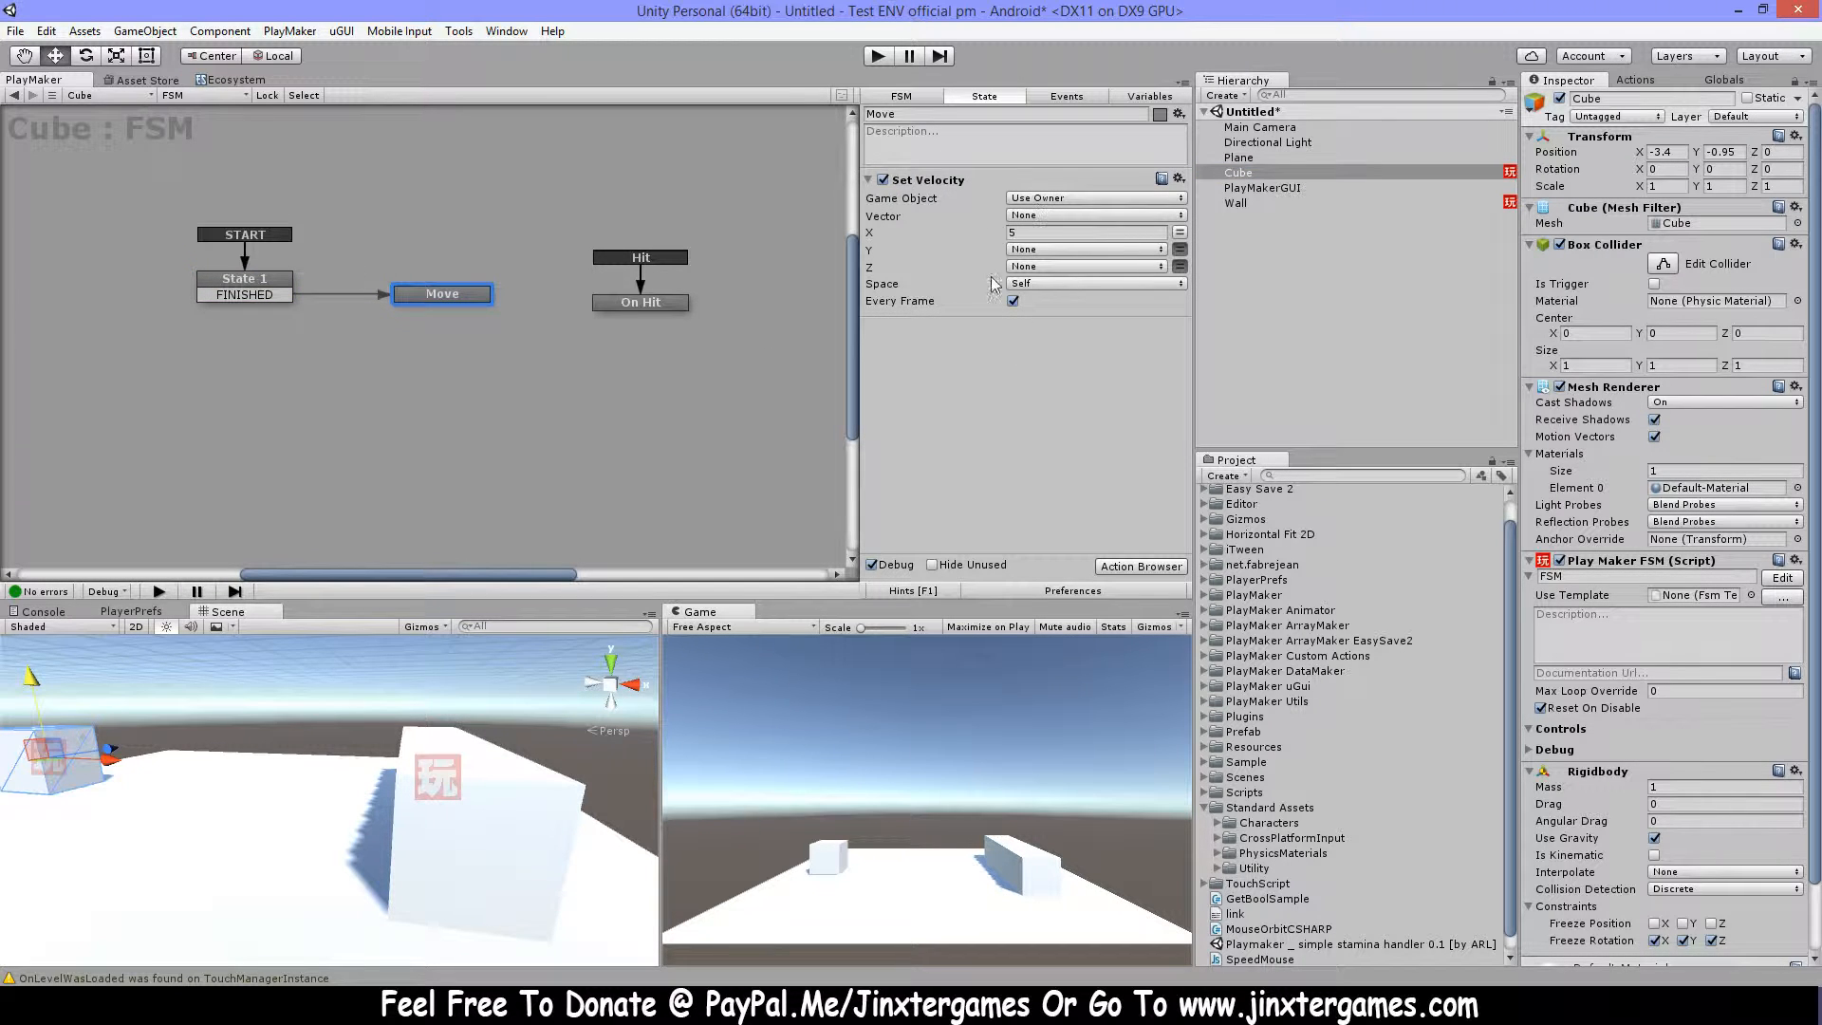
left_click(654, 302)
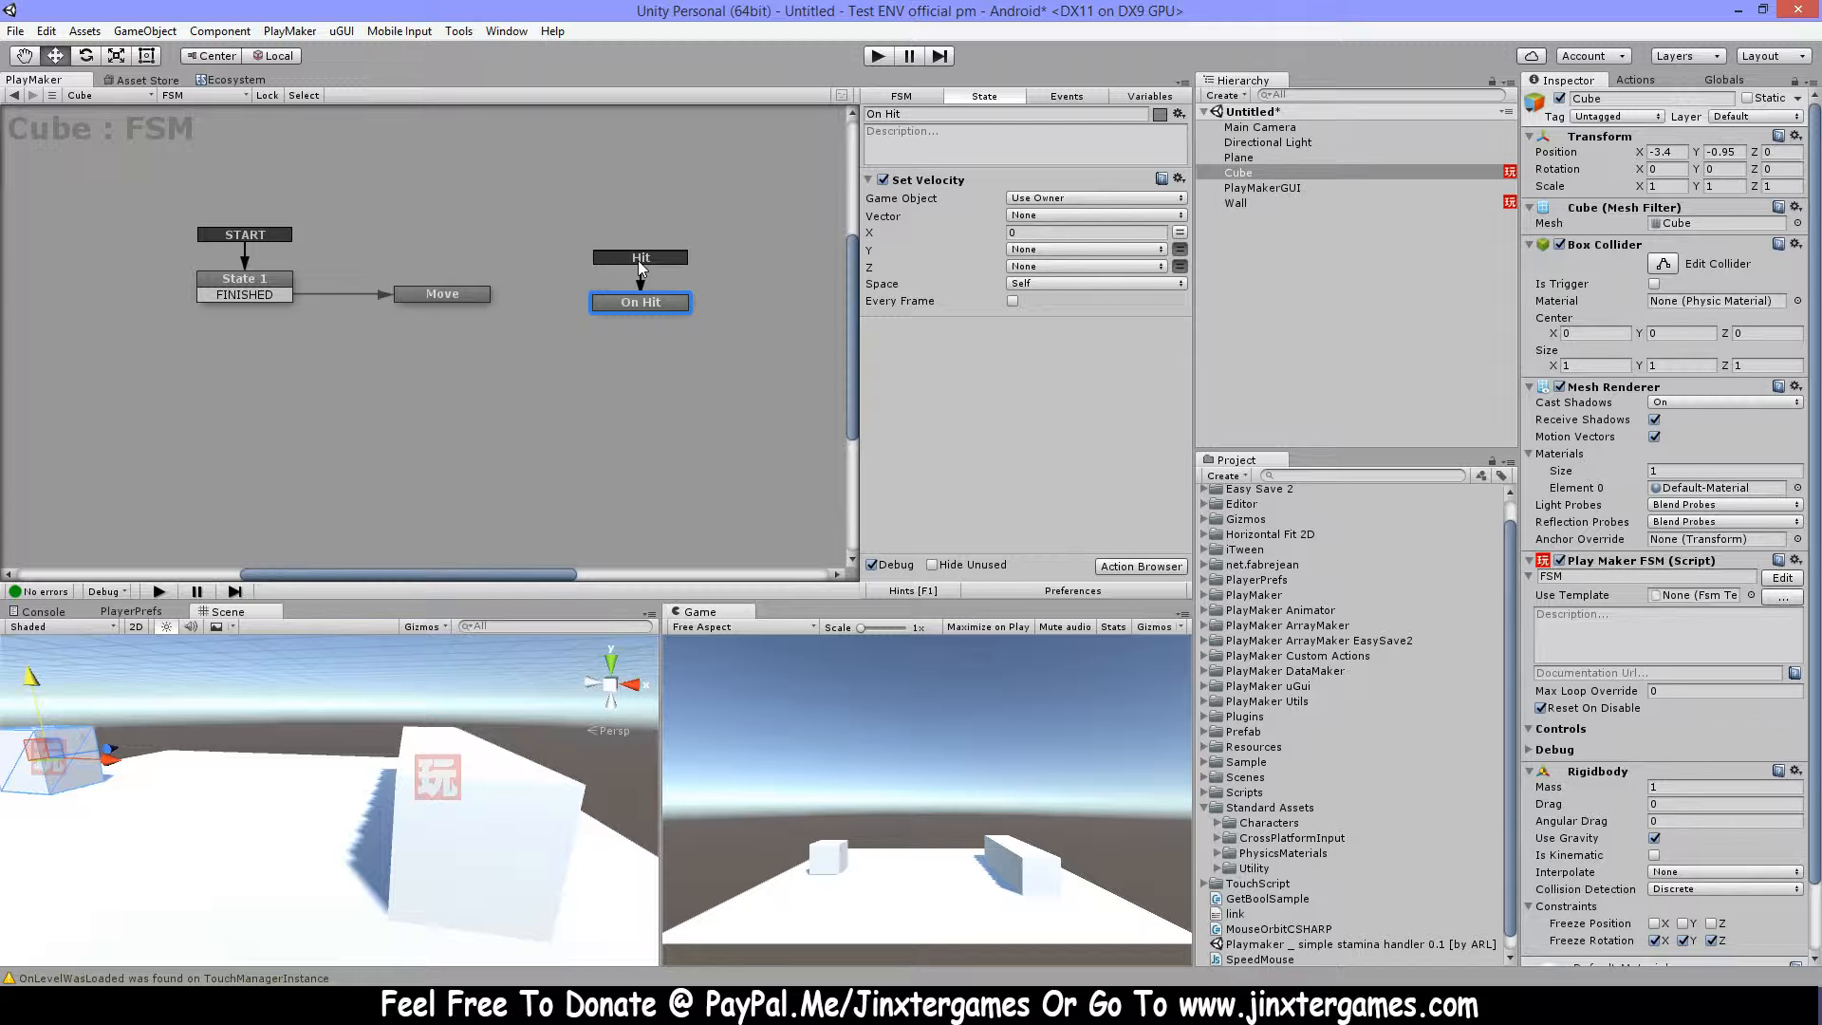
left_click(1058, 95)
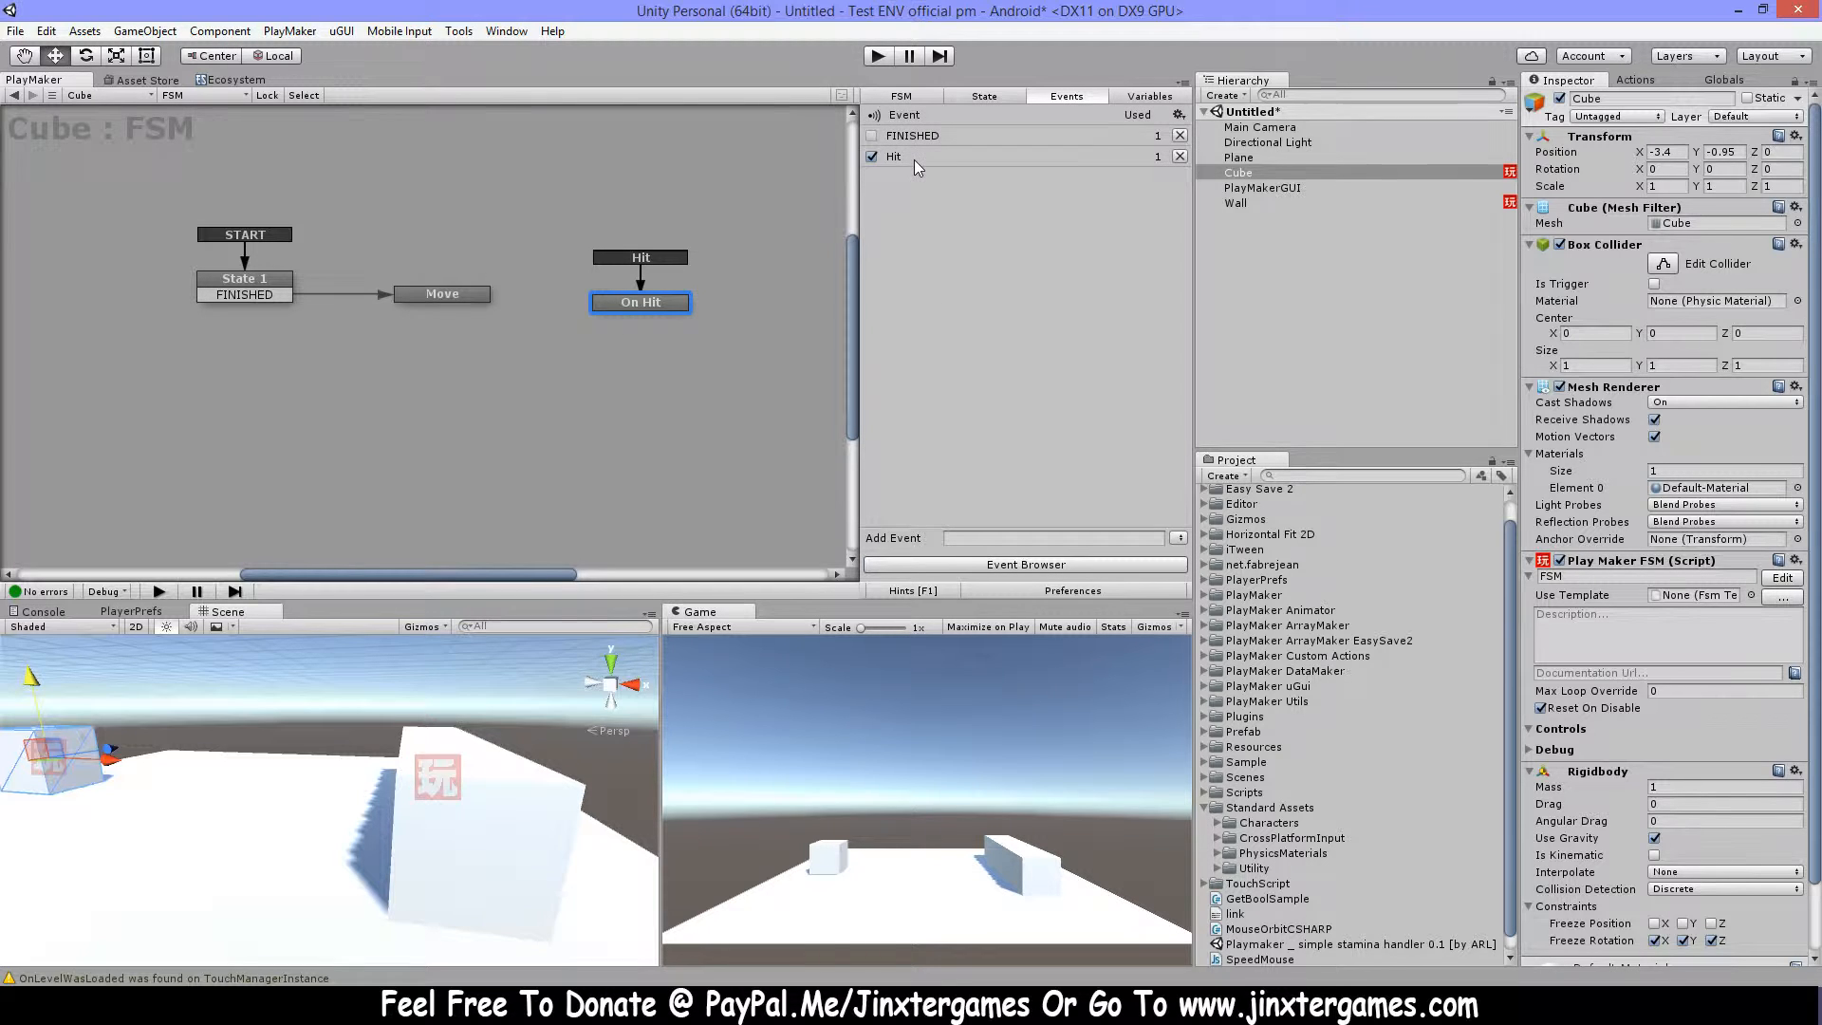
left_click(934, 161)
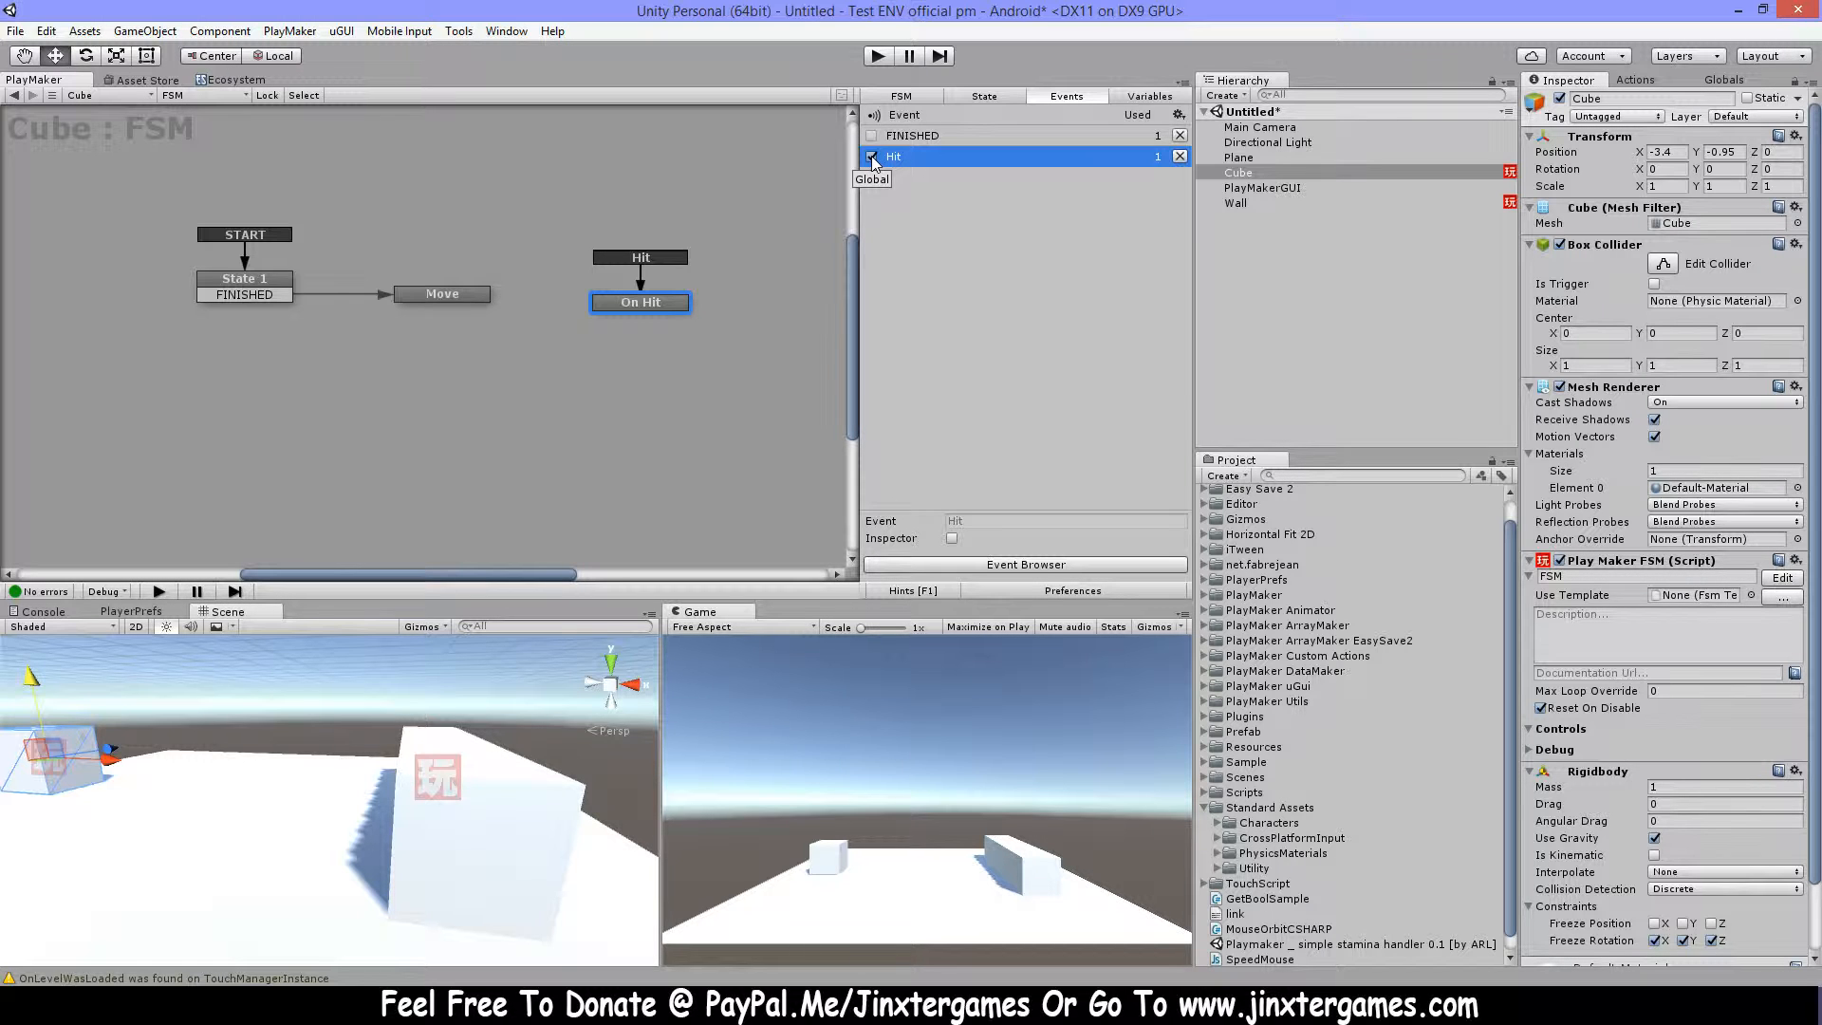
Add a second global Hit transition to the Cube's On Hit state and remove it again.
left_click(644, 303)
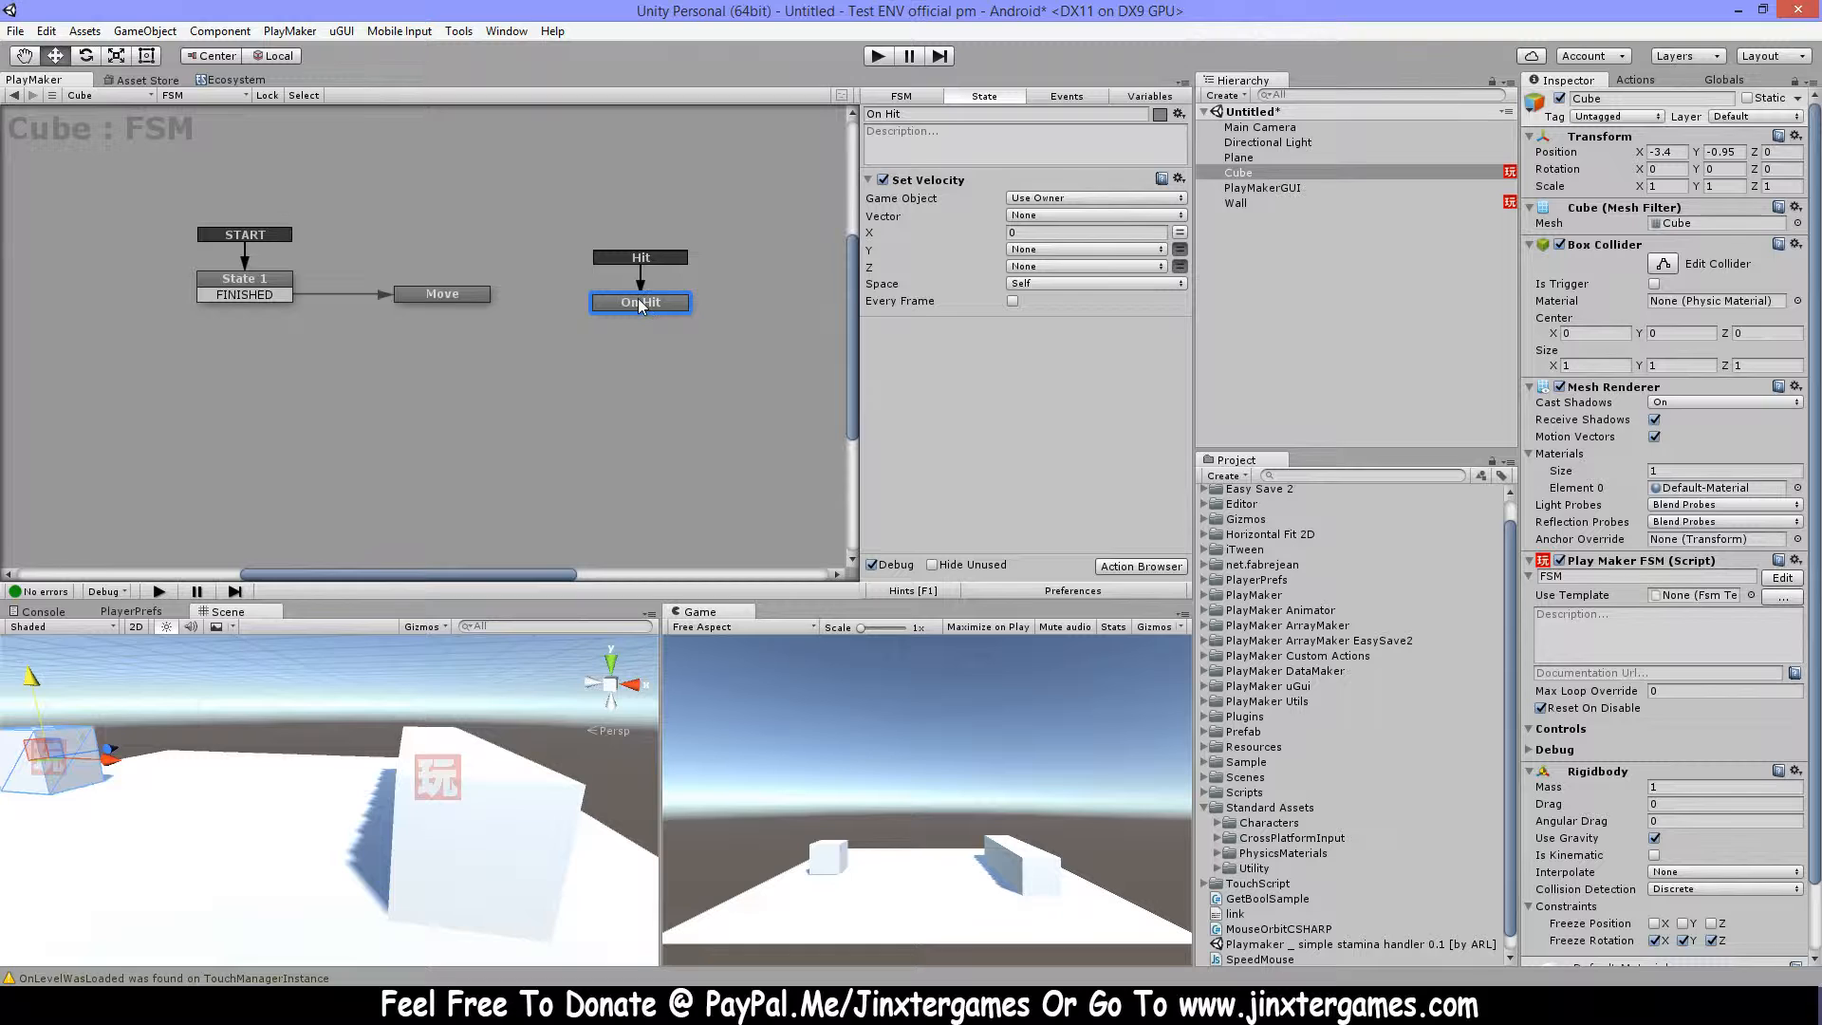
right_click(621, 305)
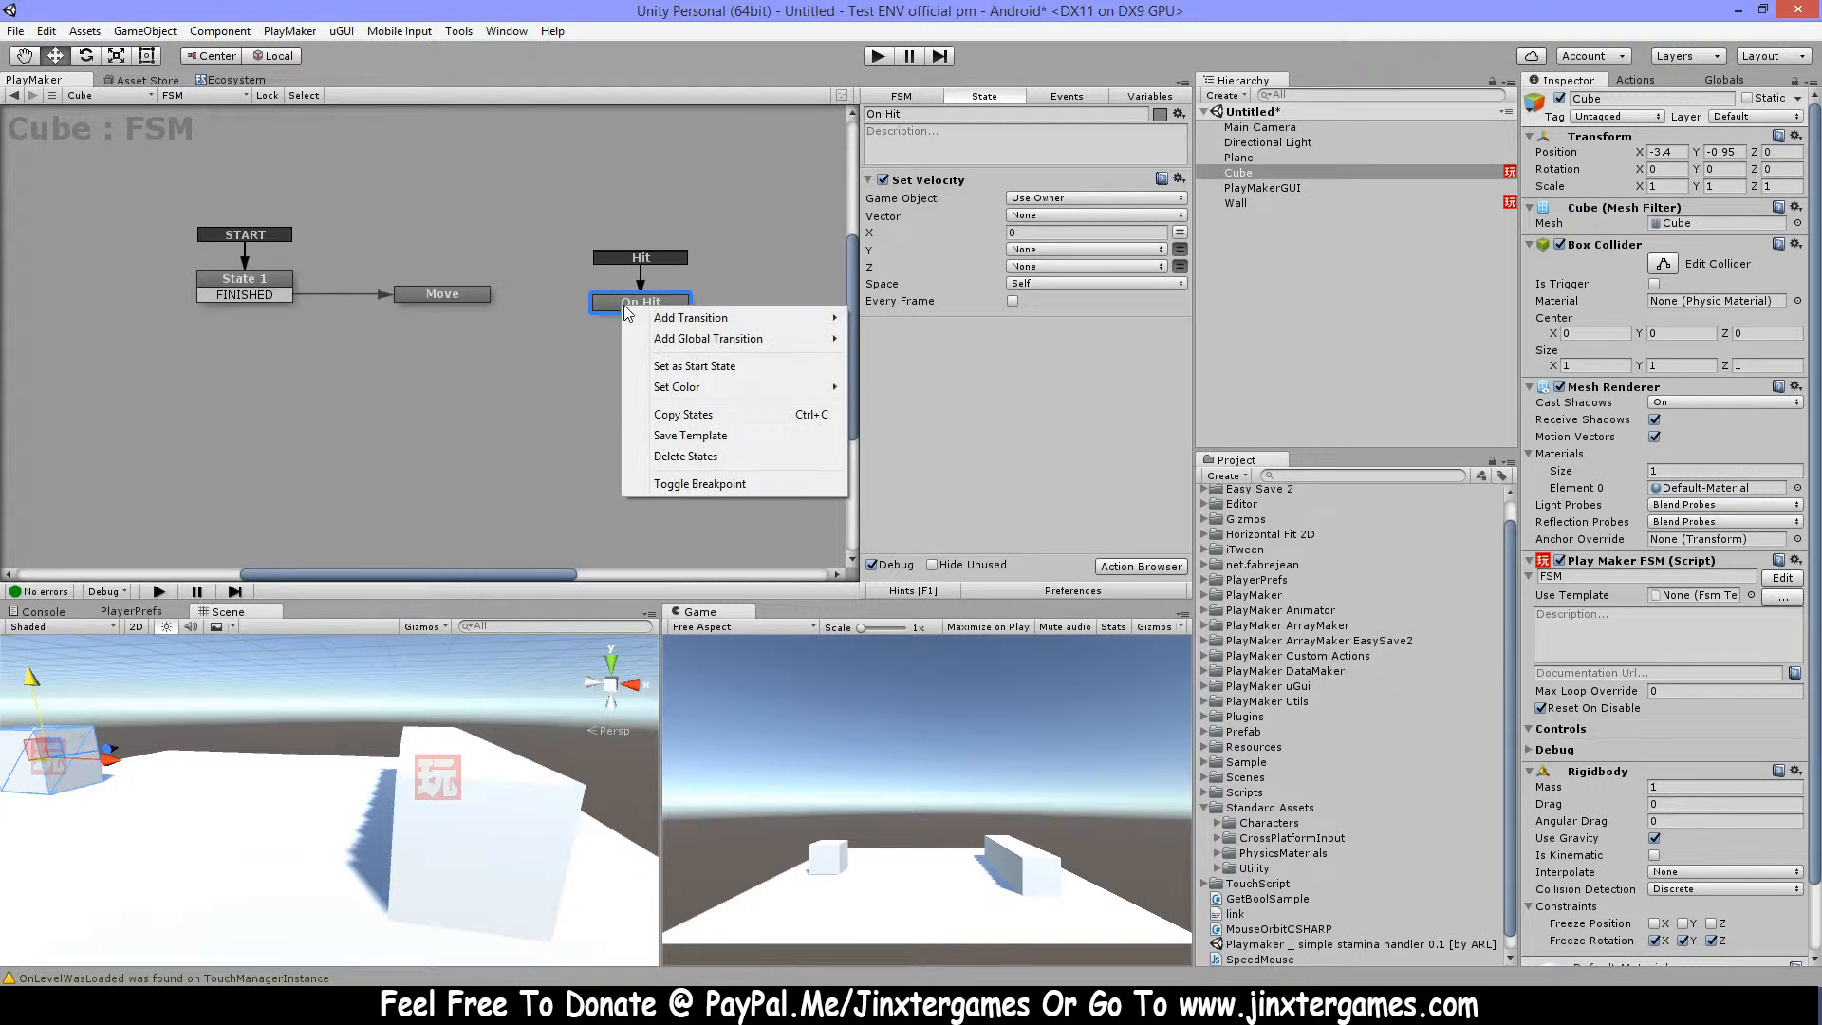
mouse_move(768, 344)
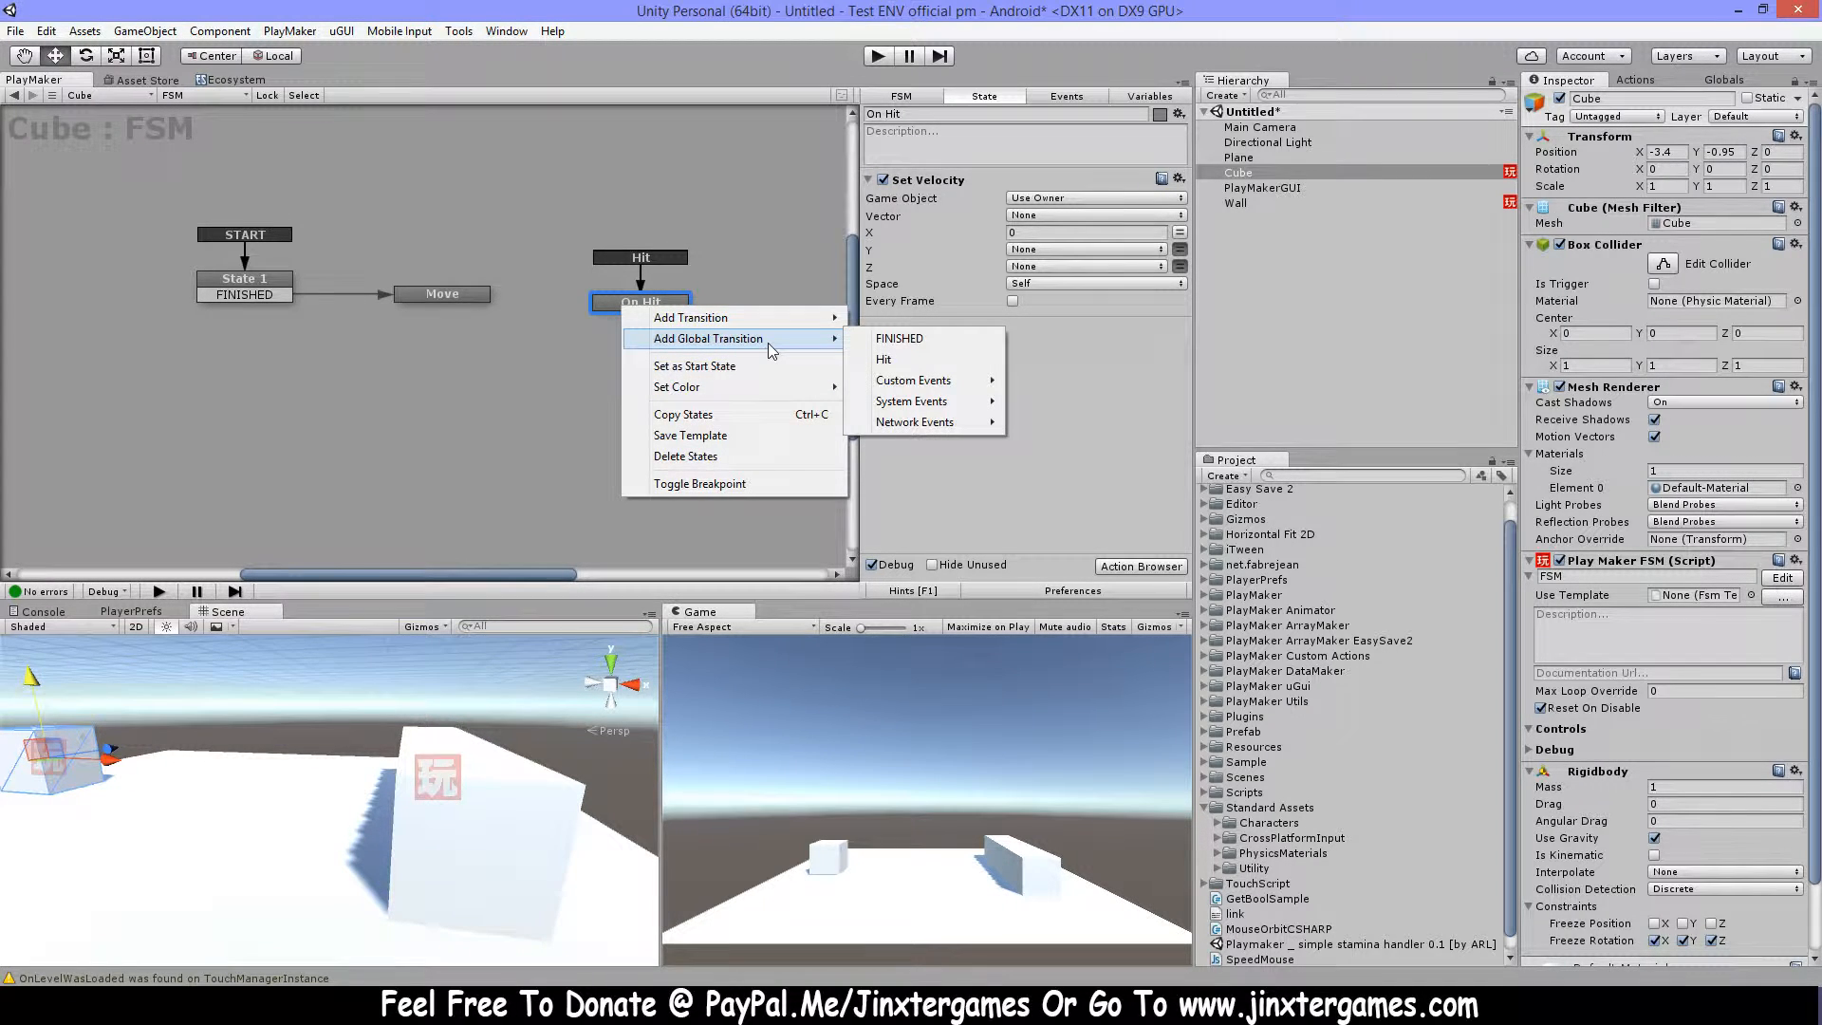
left_click(941, 362)
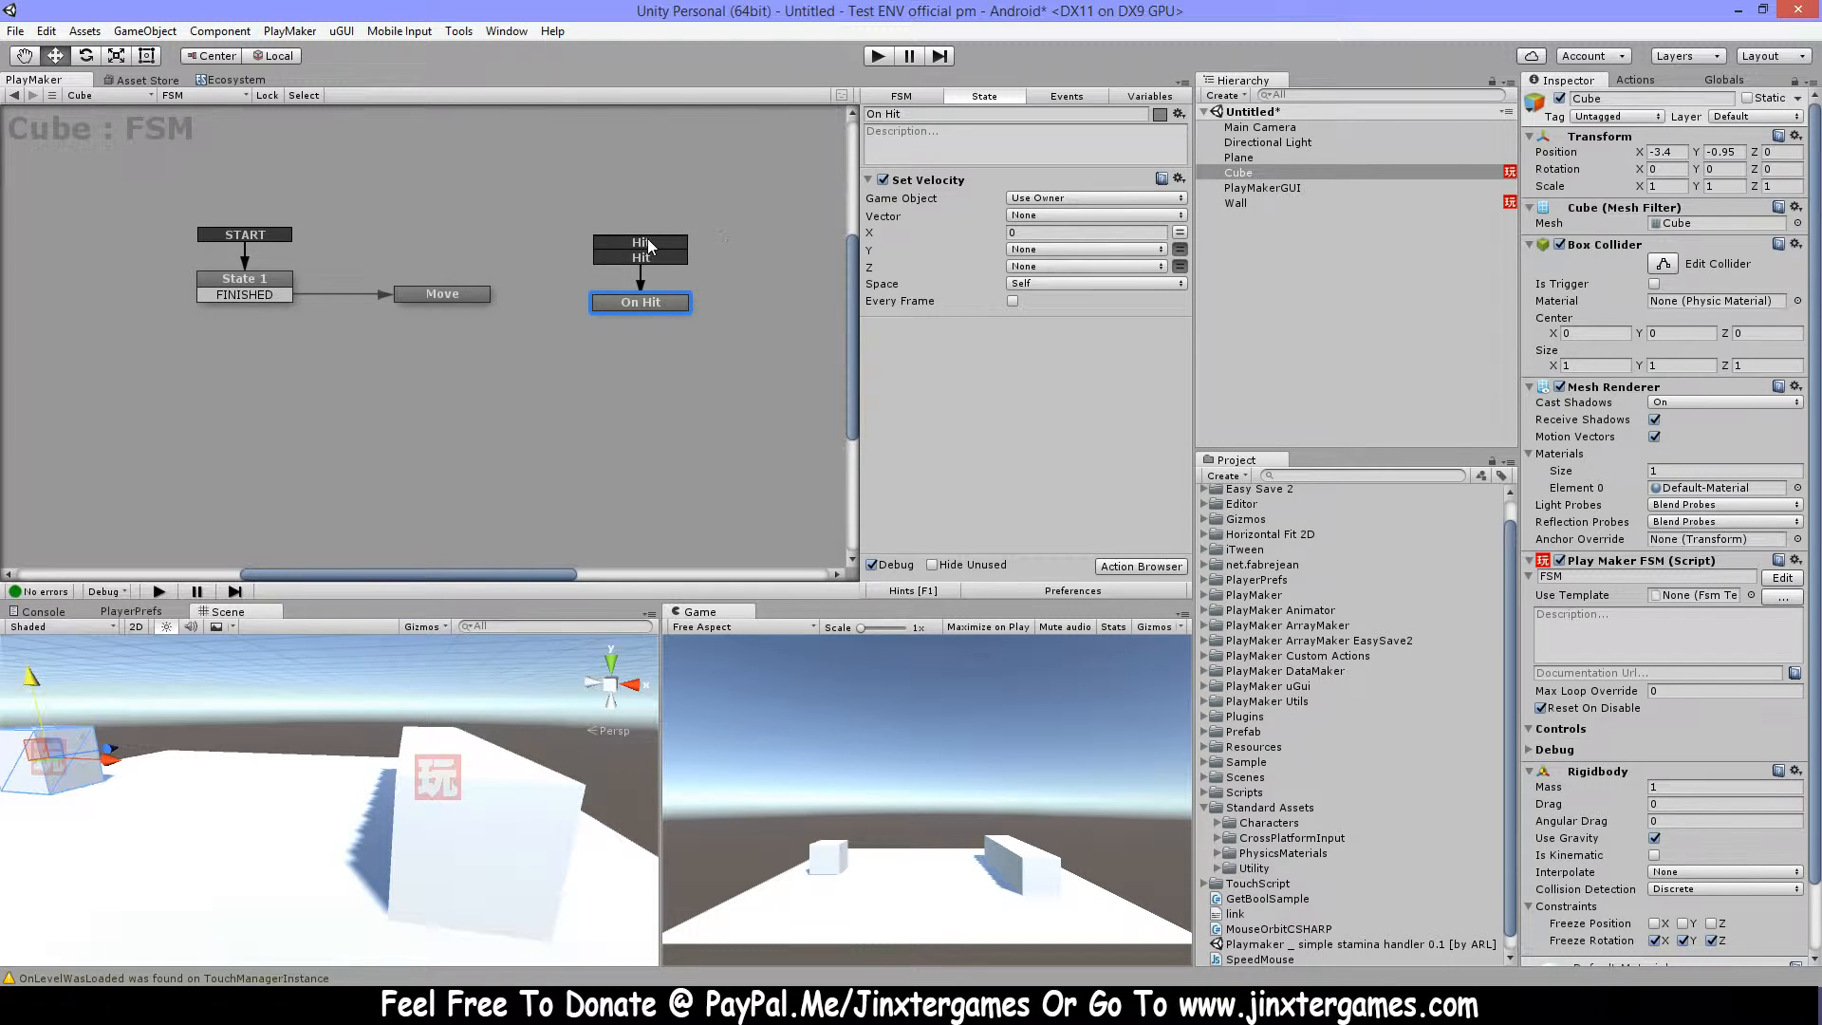
right_click(647, 243)
left_click(761, 330)
Add a Hit transition from the Move state to the On Hit state and delete it again.
left_click(443, 298)
right_click(442, 298)
mouse_move(536, 320)
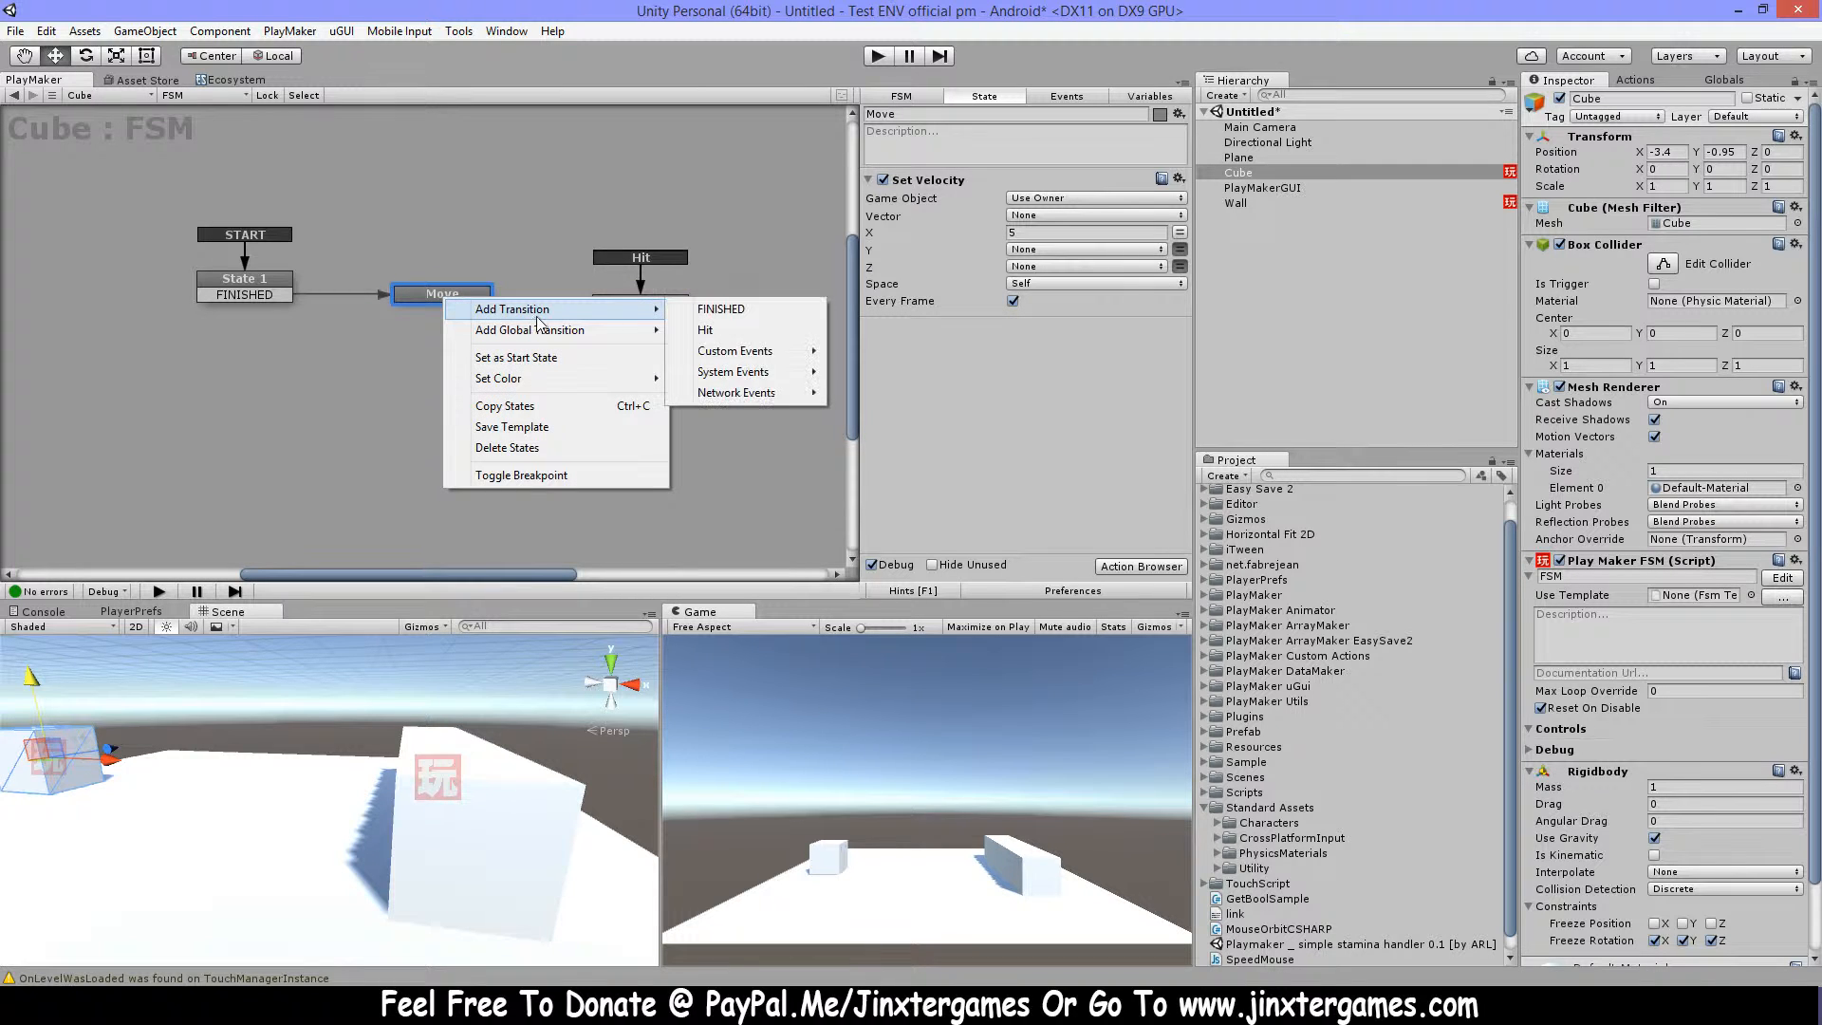
left_click(738, 332)
left_click_drag(442, 309, 645, 305)
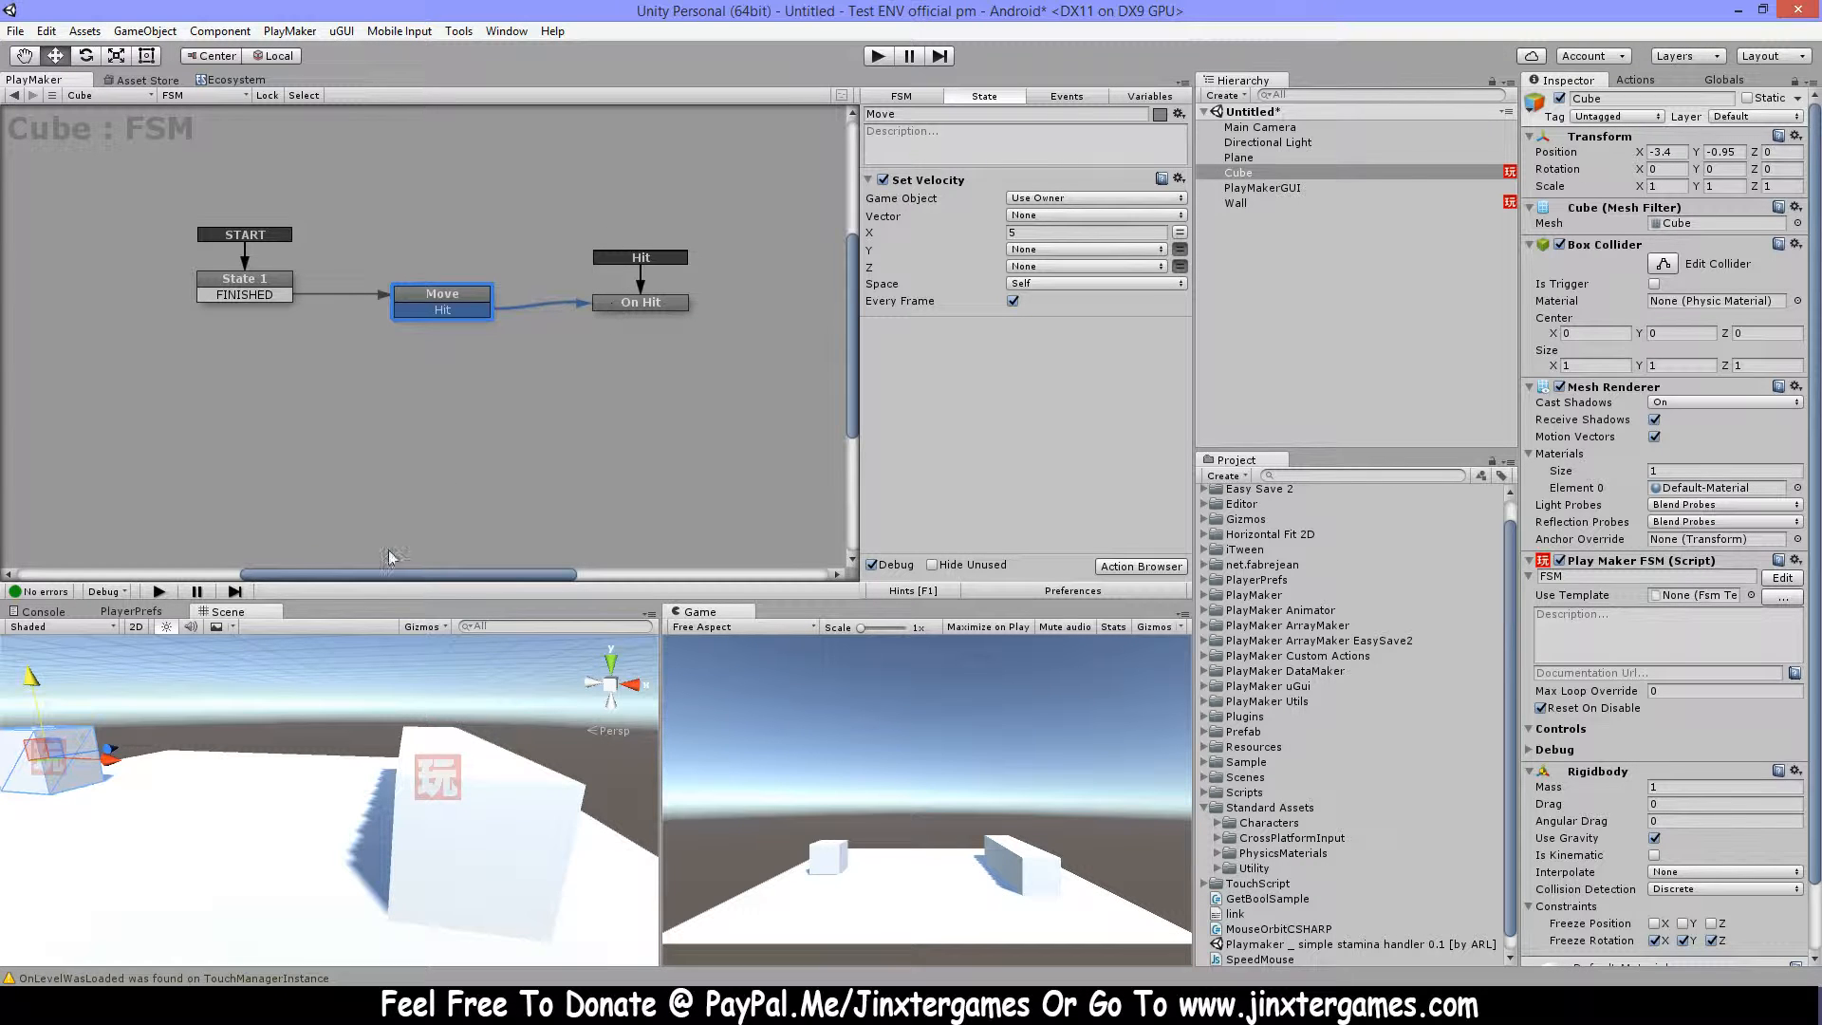
right_click(470, 311)
left_click(579, 557)
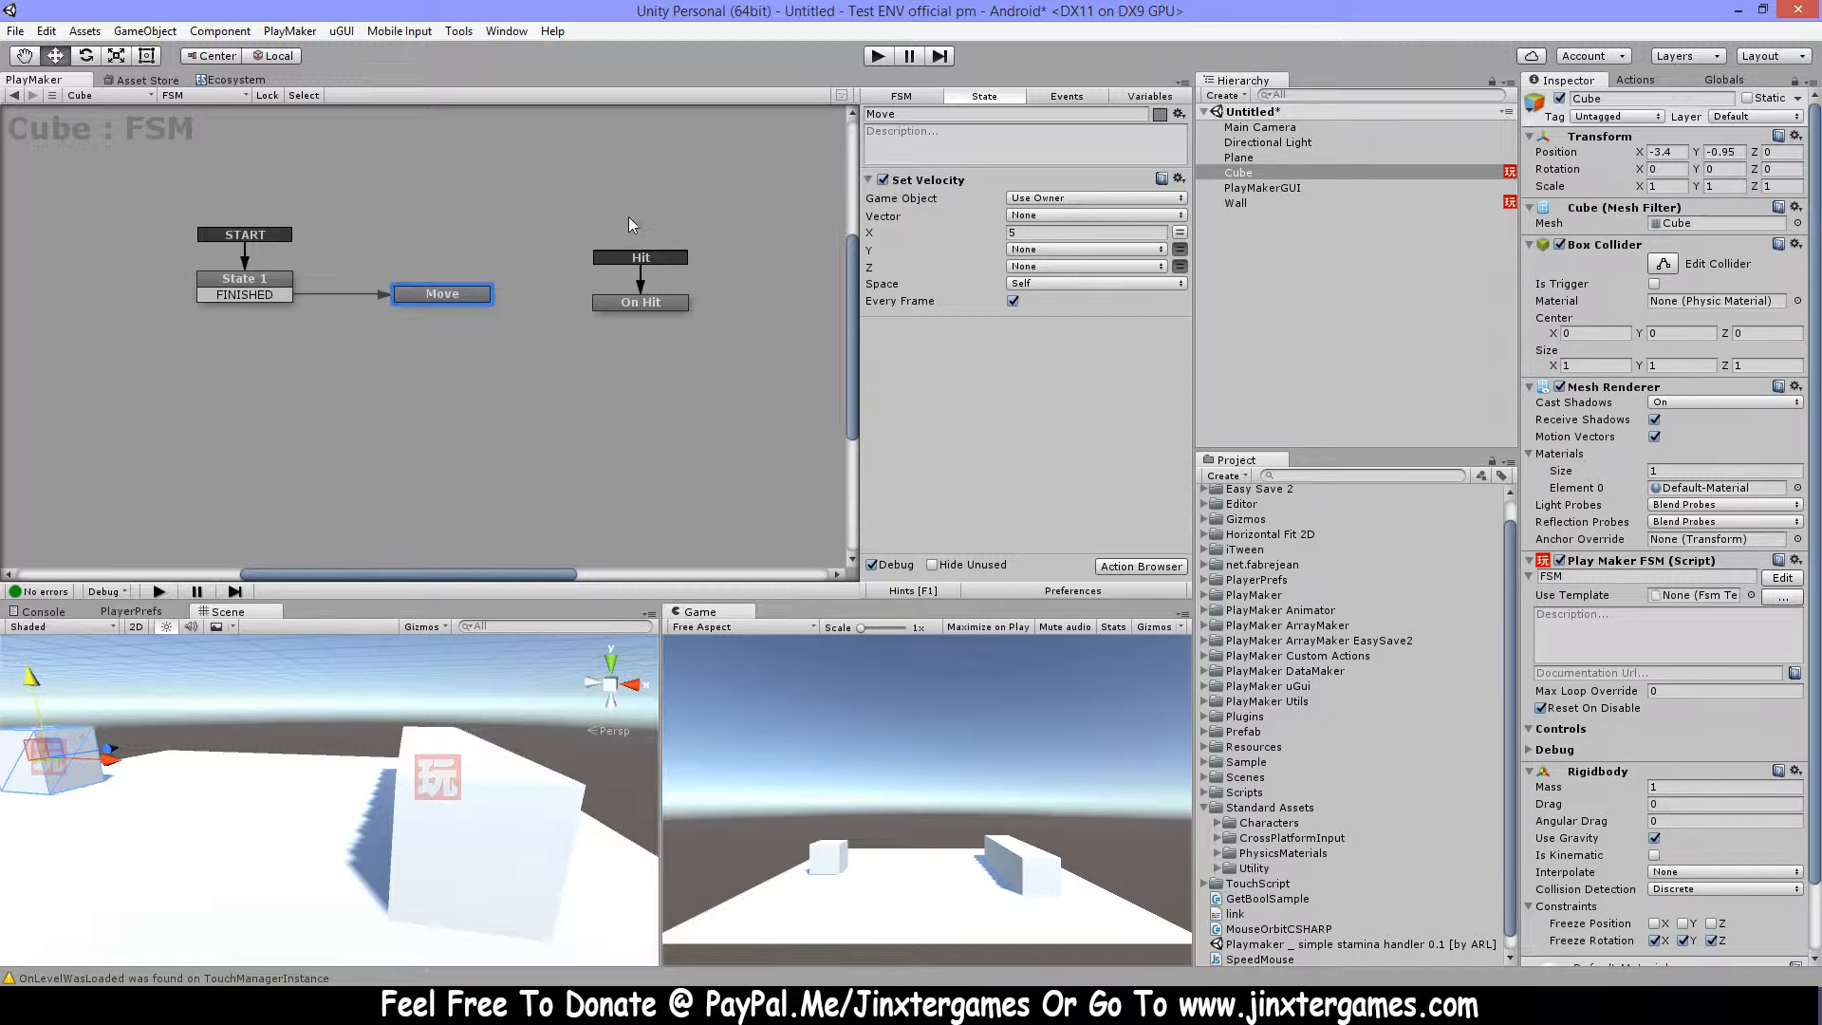
Review the Cube's On Hit state, followed by the Wall FSM's Listener and on hit states.
left_click(642, 303)
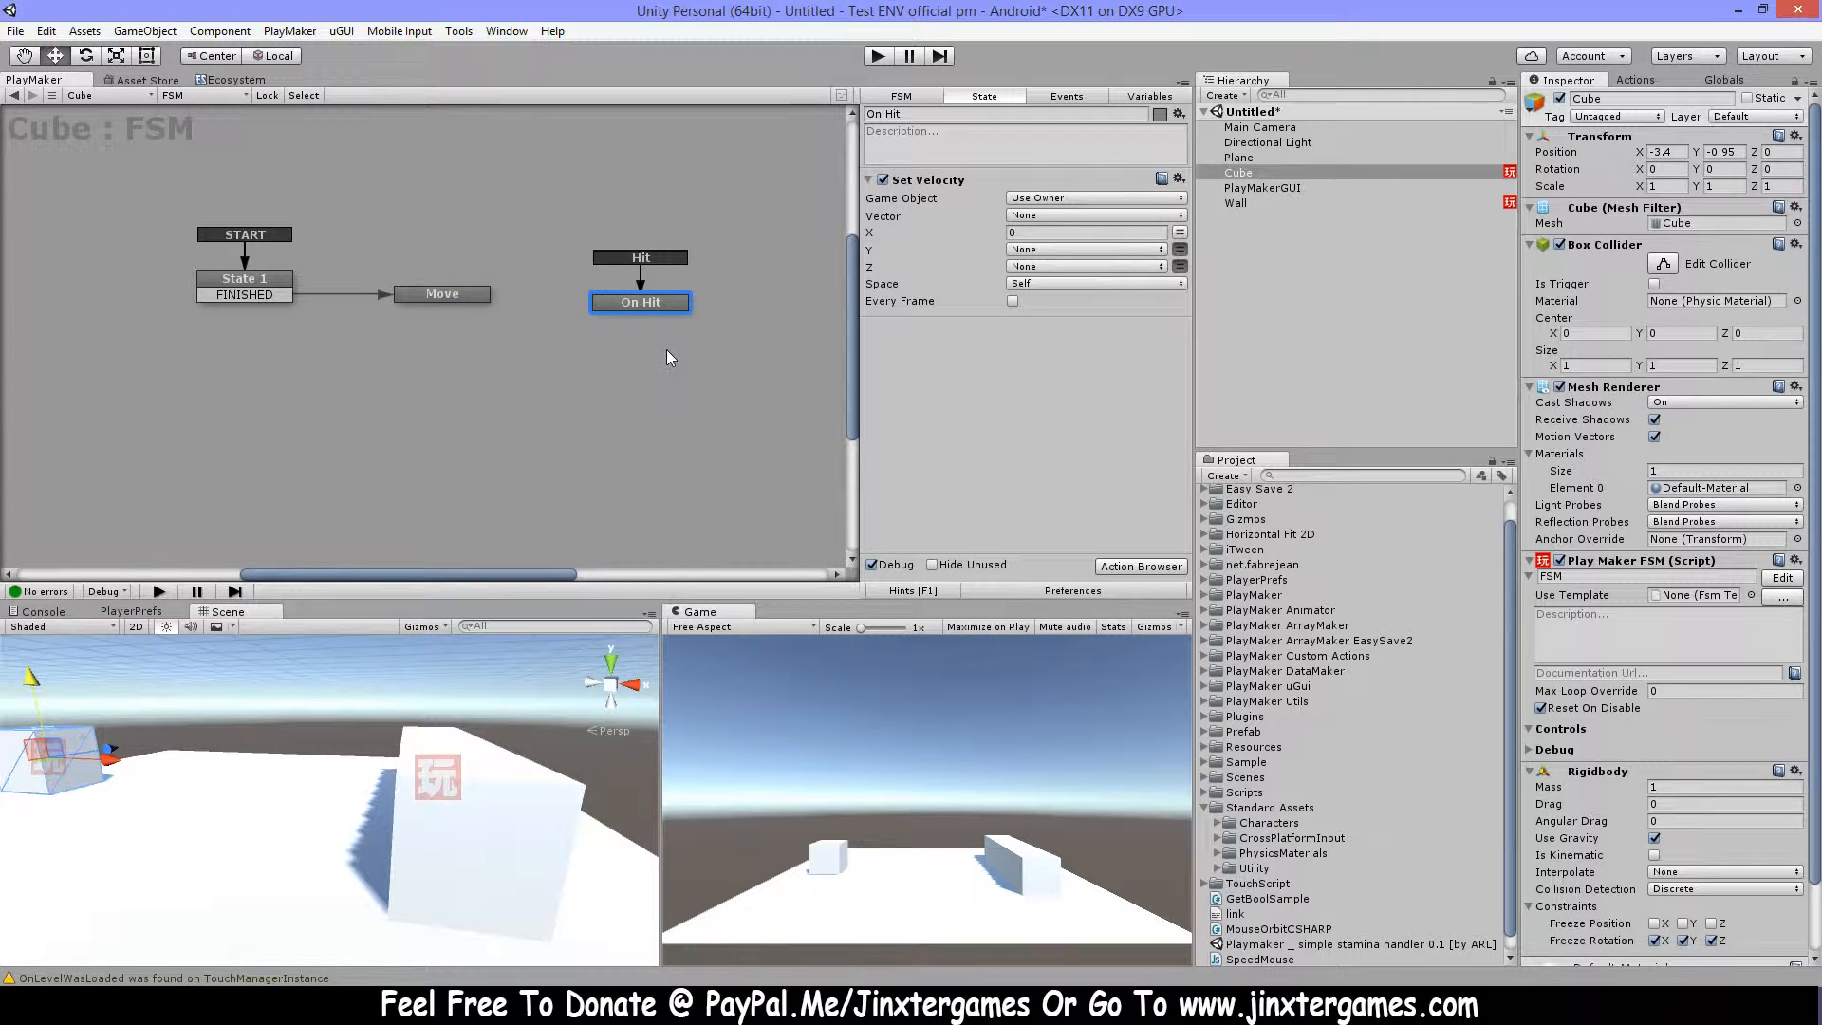
left_click(725, 355)
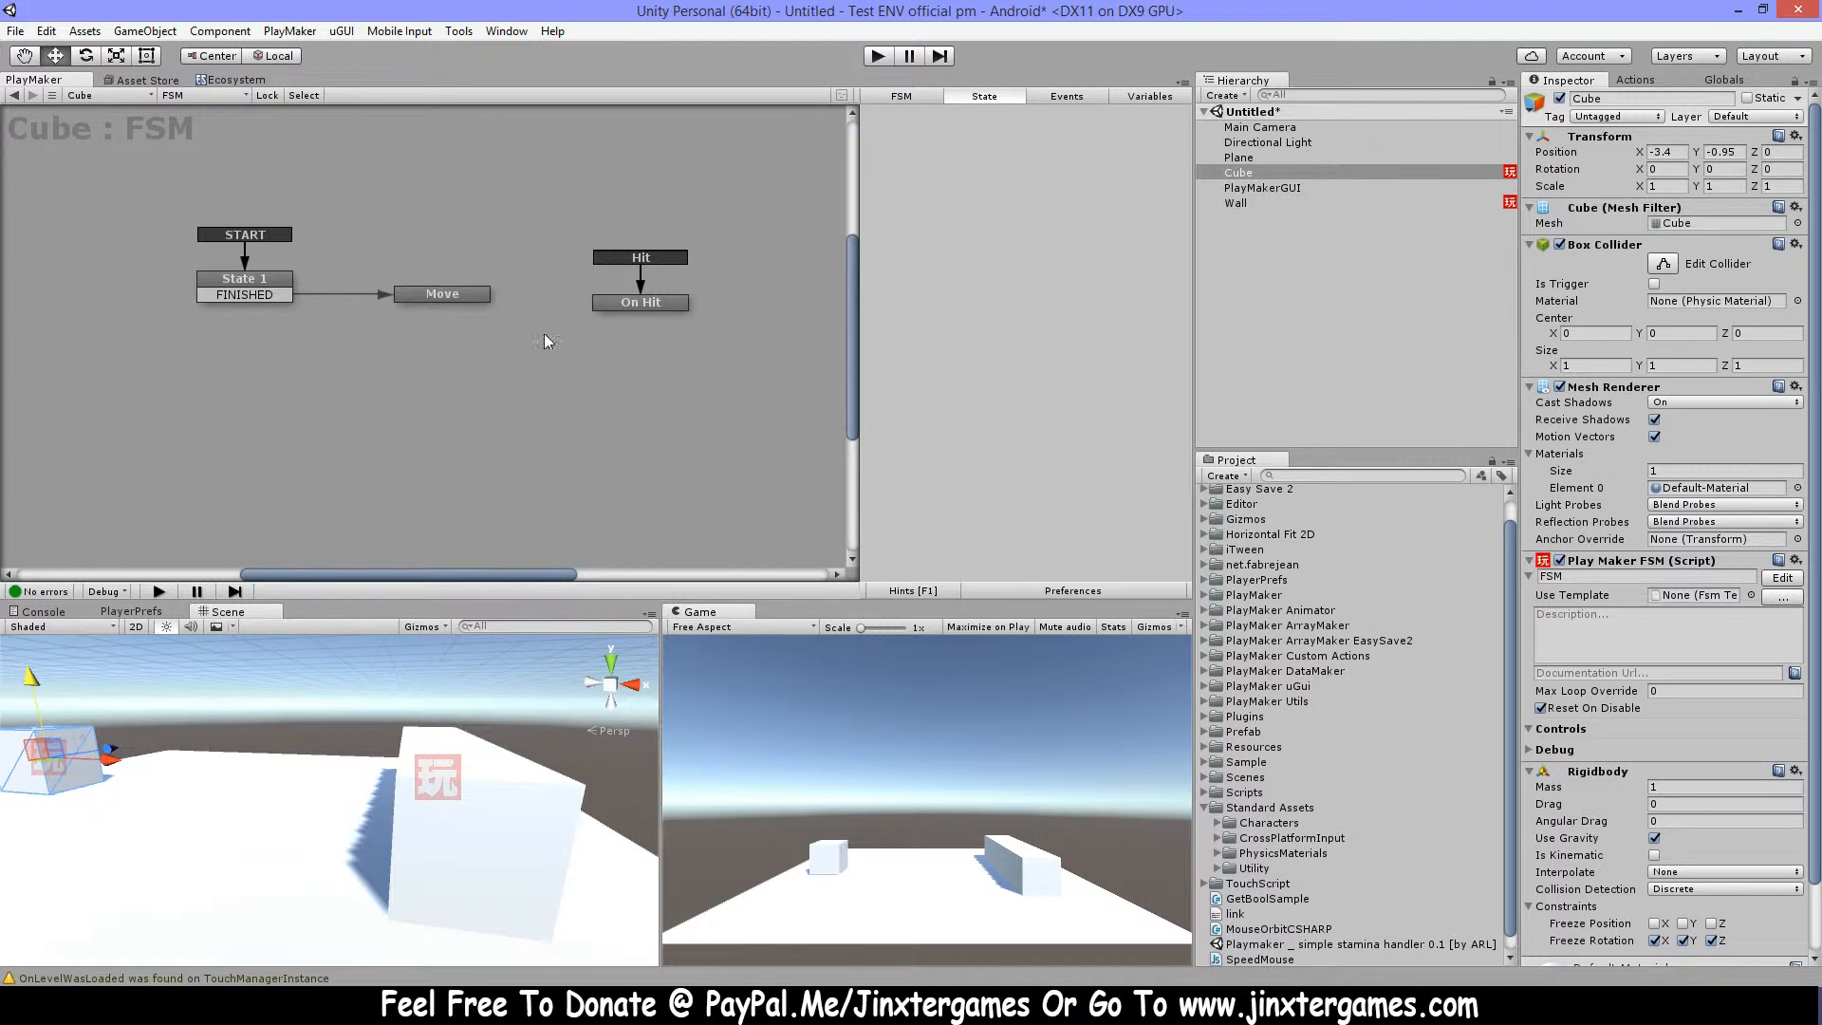
left_click(672, 301)
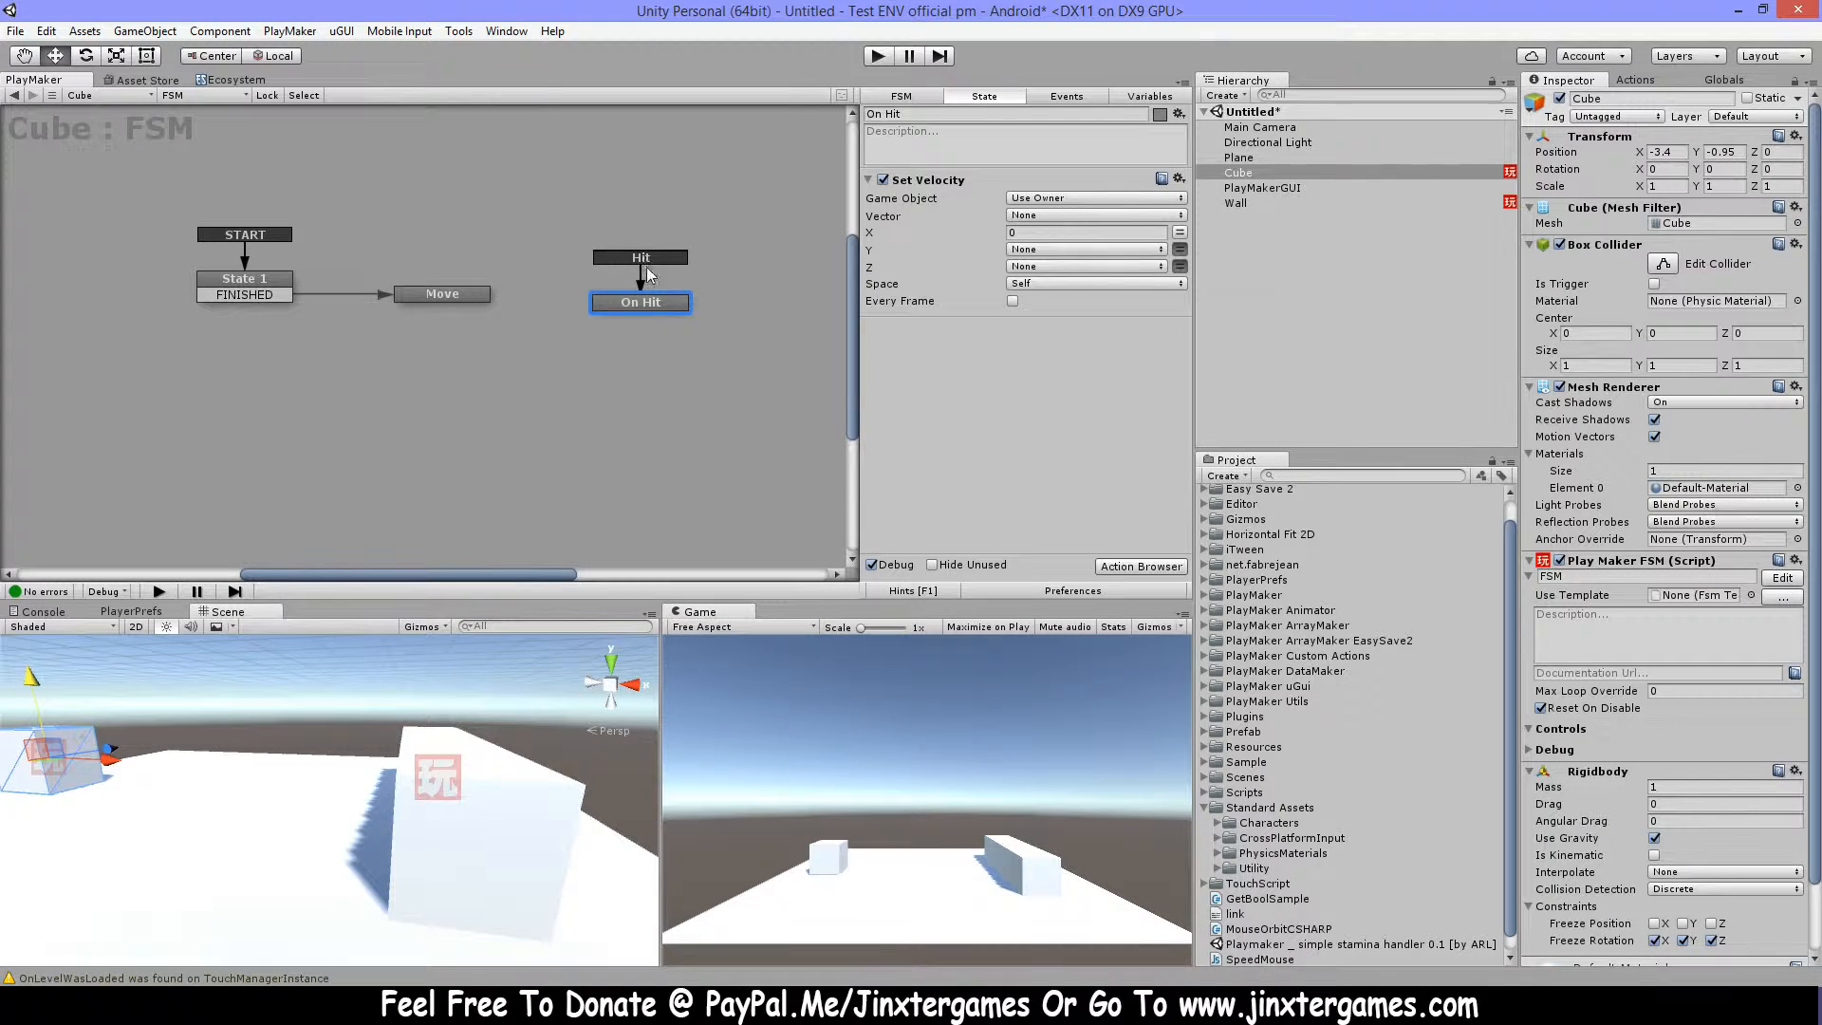
left_click(1237, 205)
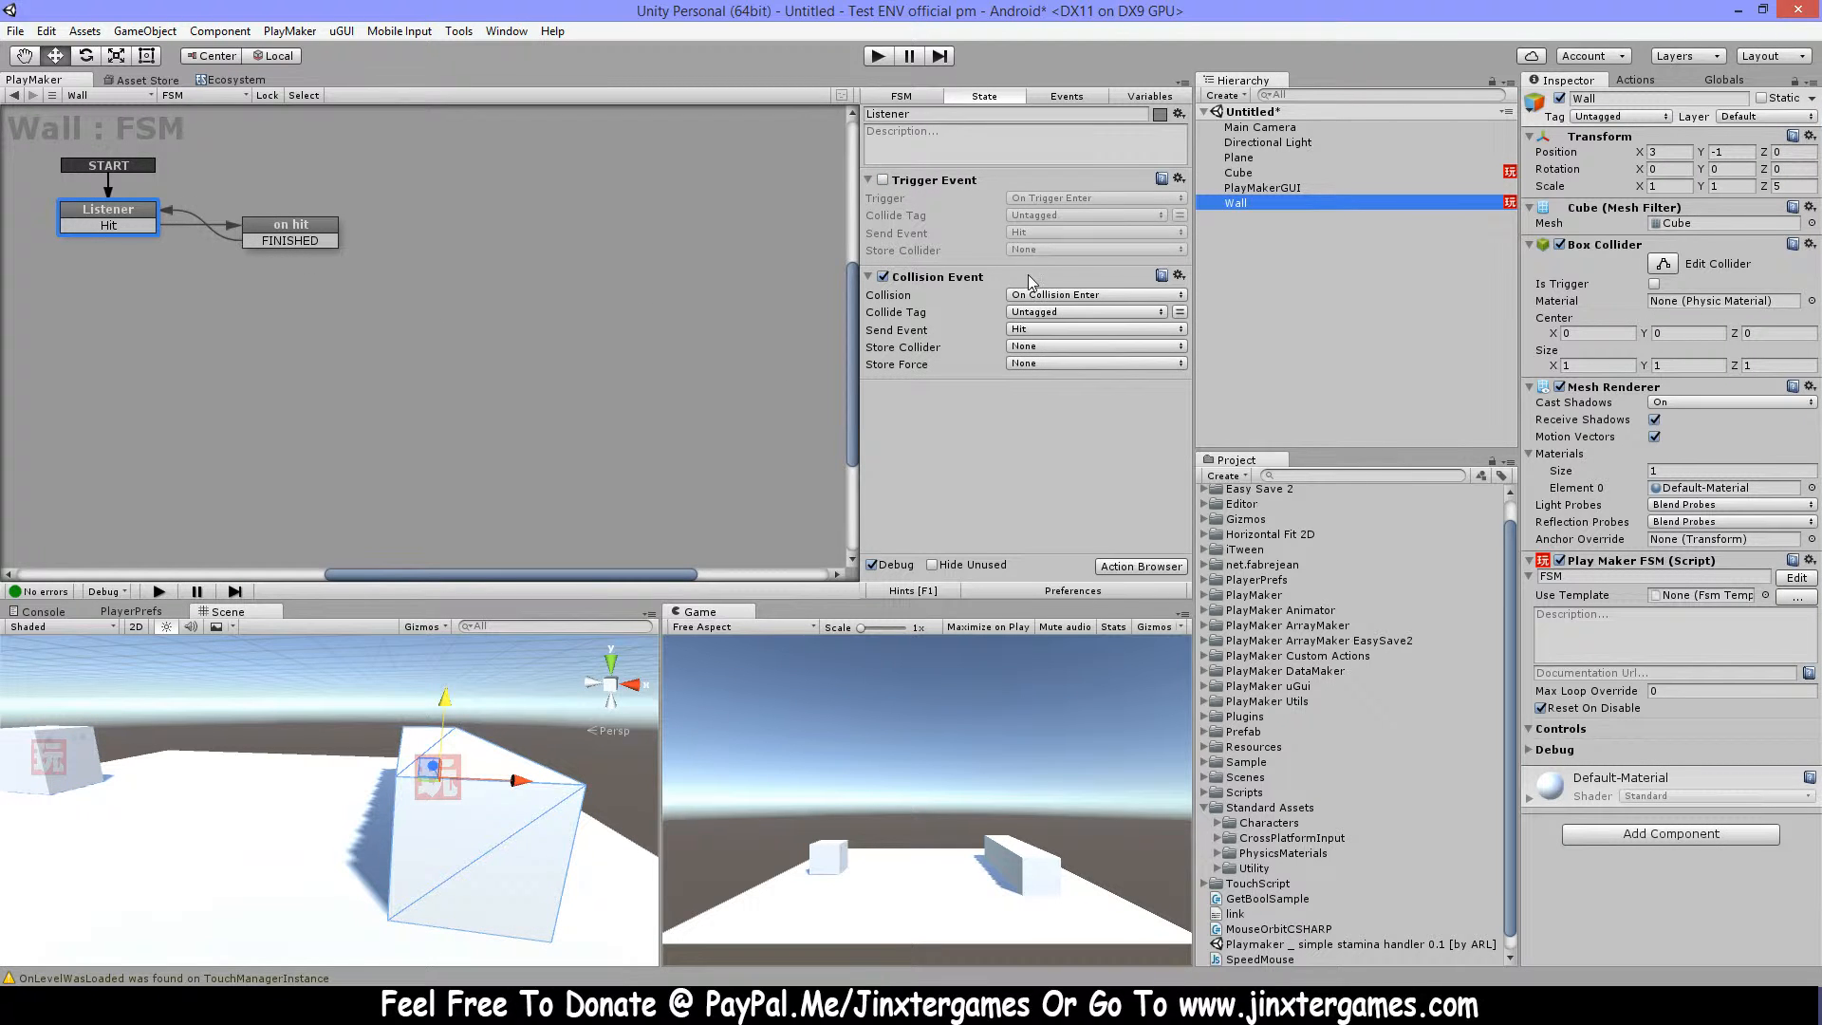
left_click(291, 226)
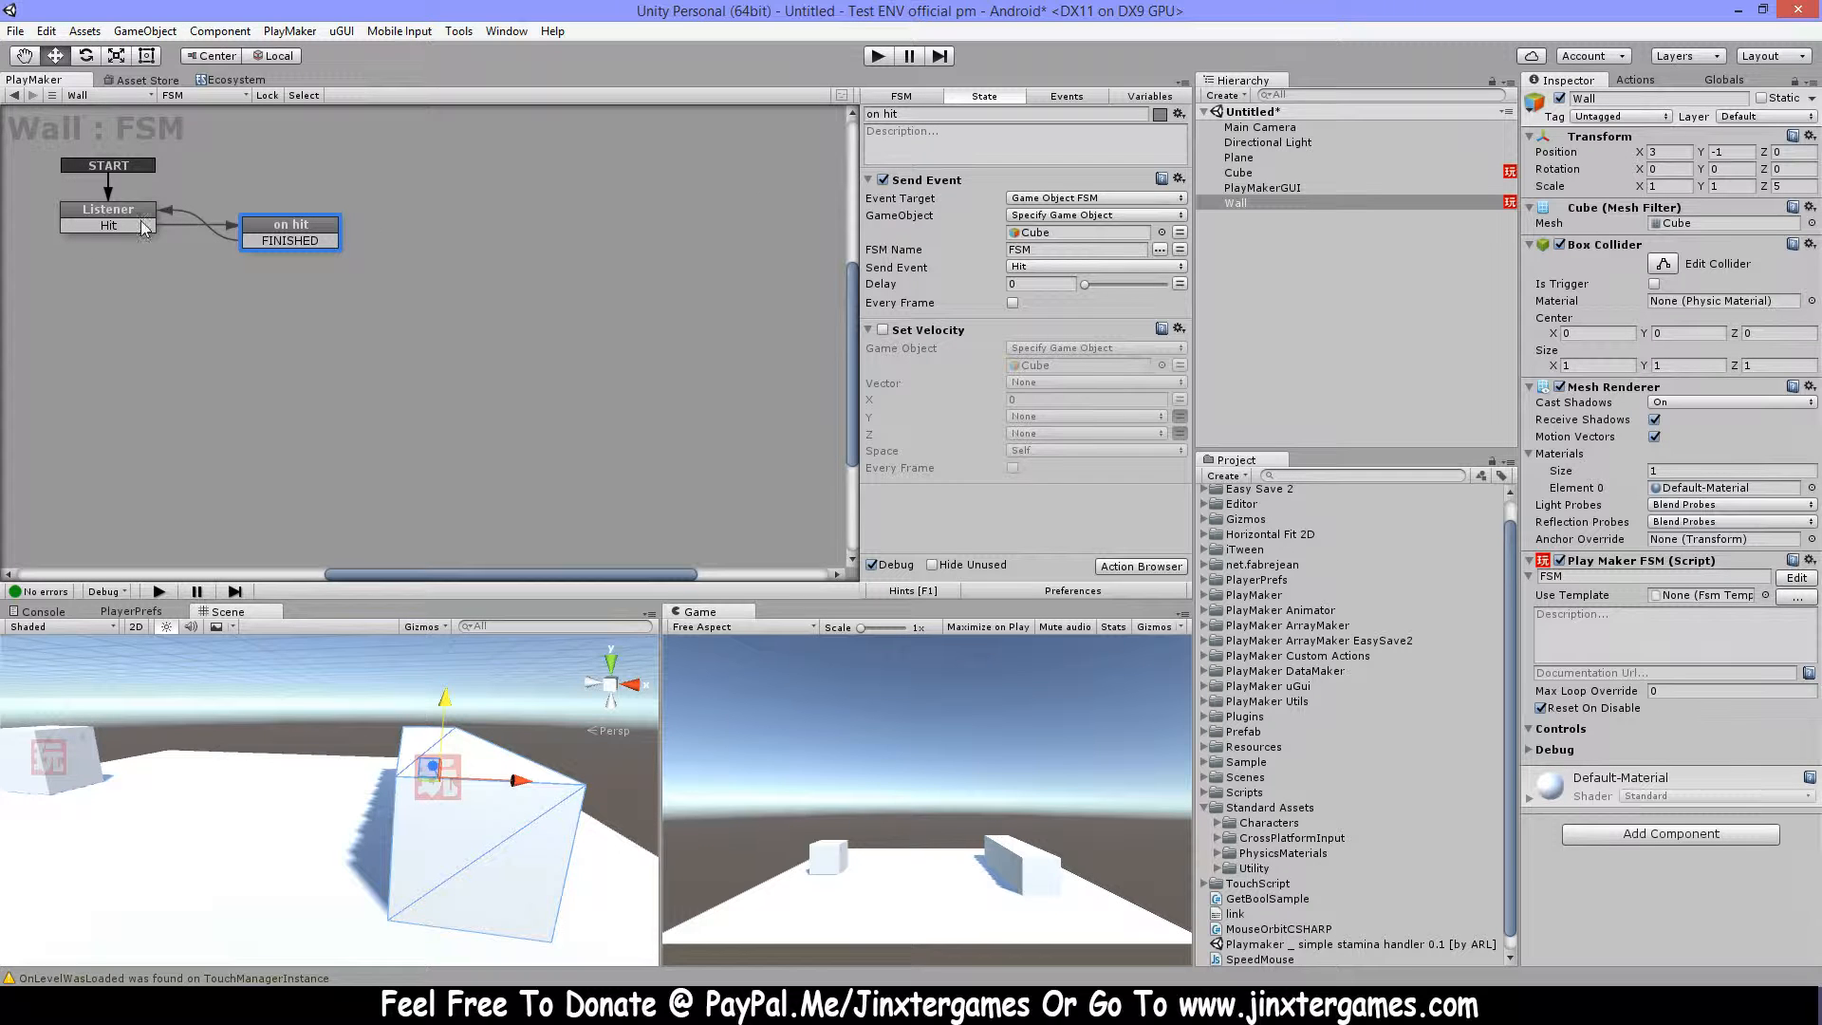
Switch the event target of the Wall's Send Event action to Self and back to Game Object FSM.
left_click(1097, 202)
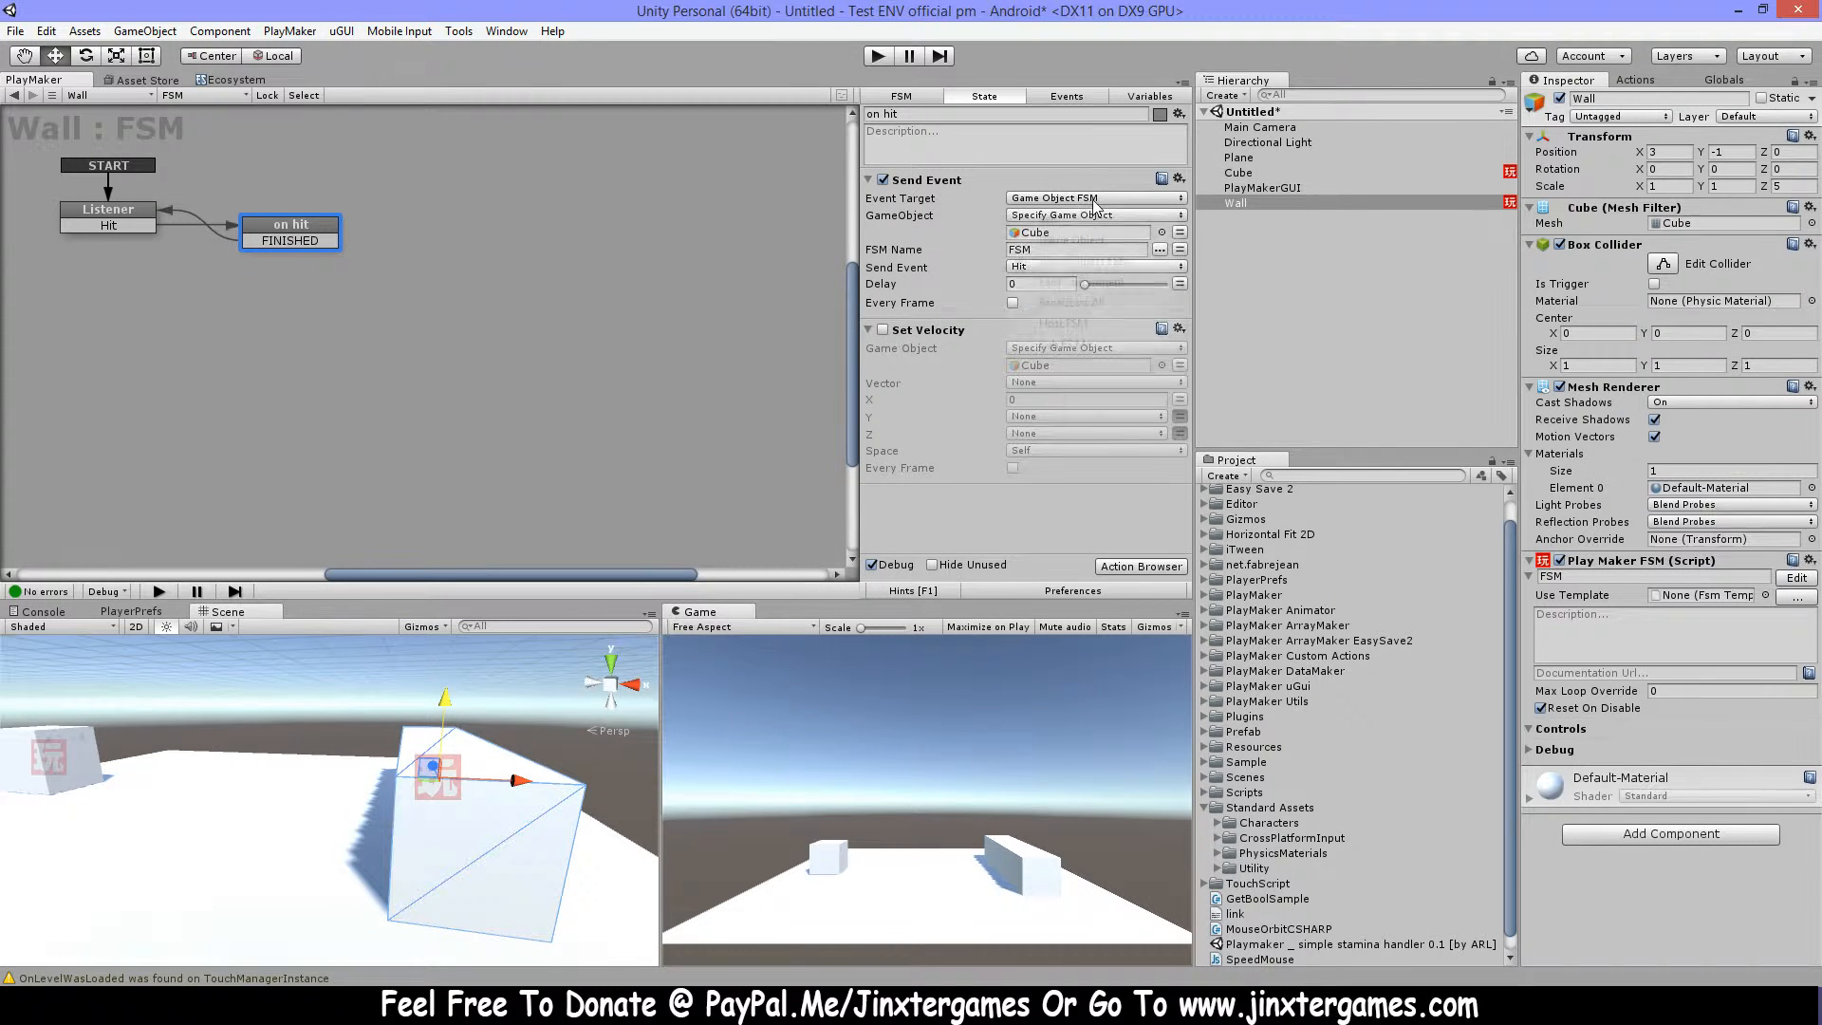
left_click(1048, 219)
left_click(1106, 199)
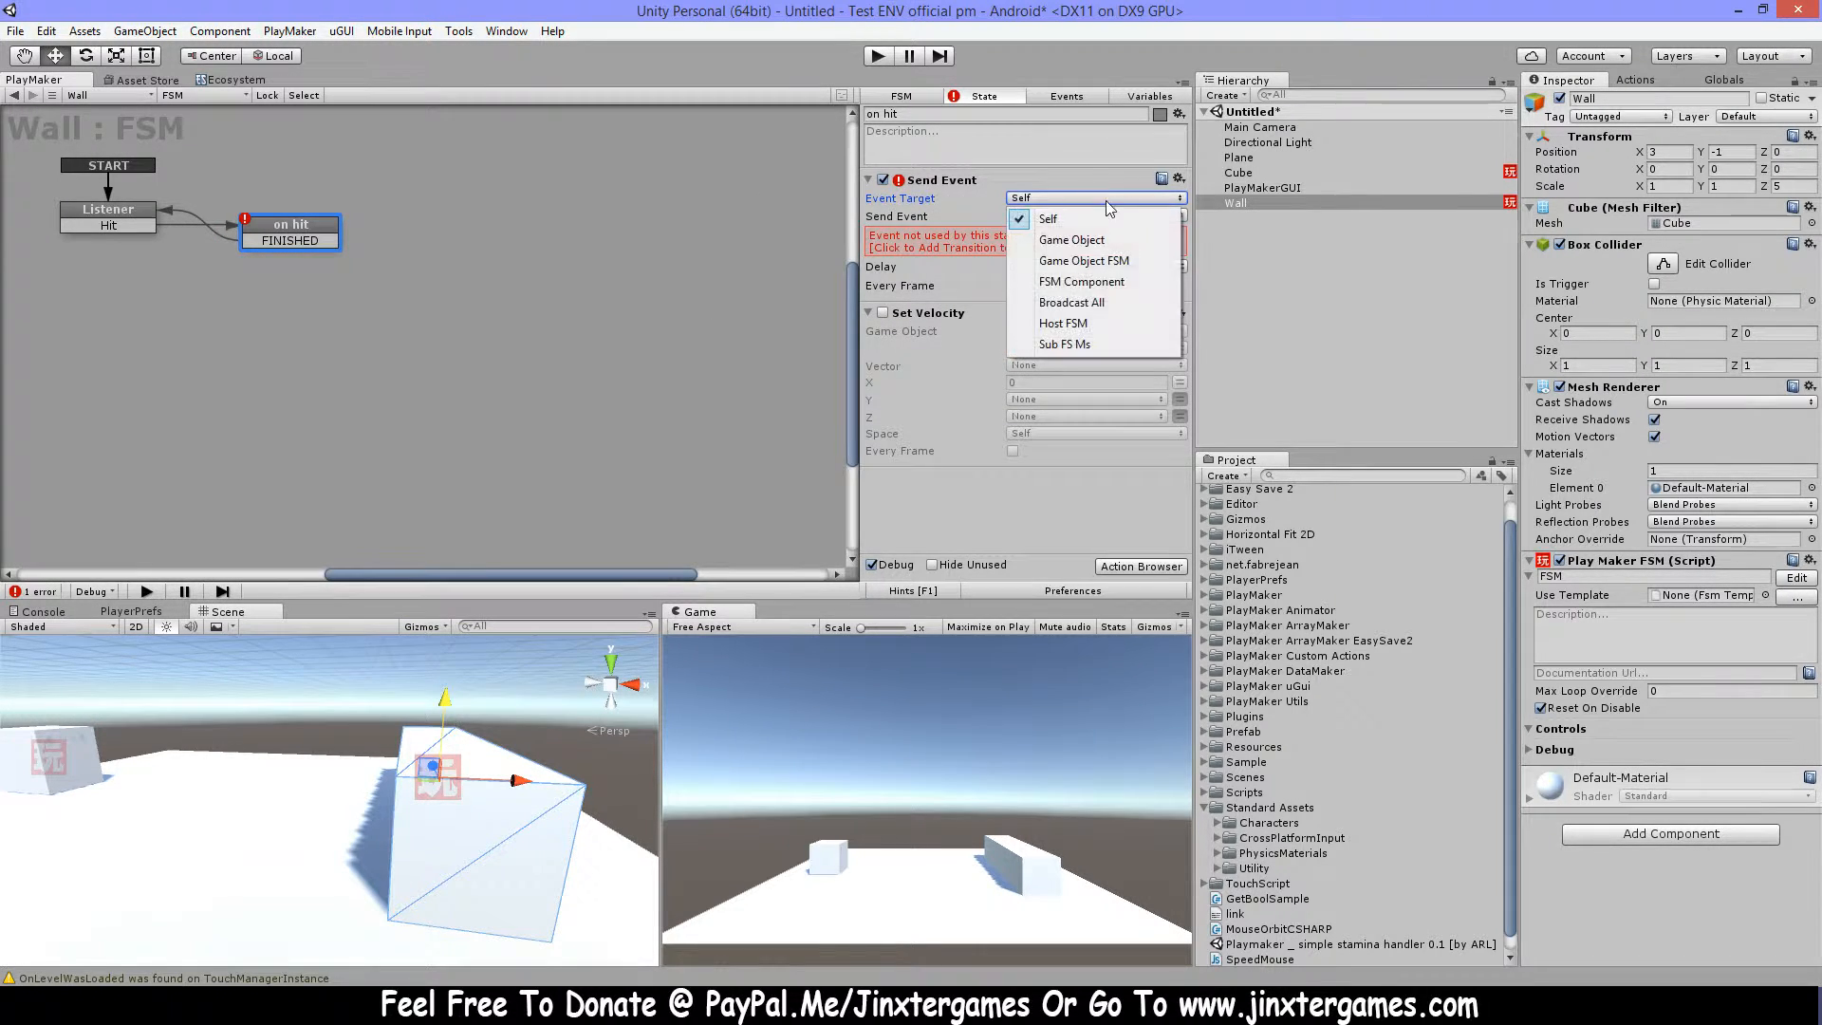
left_click(1149, 261)
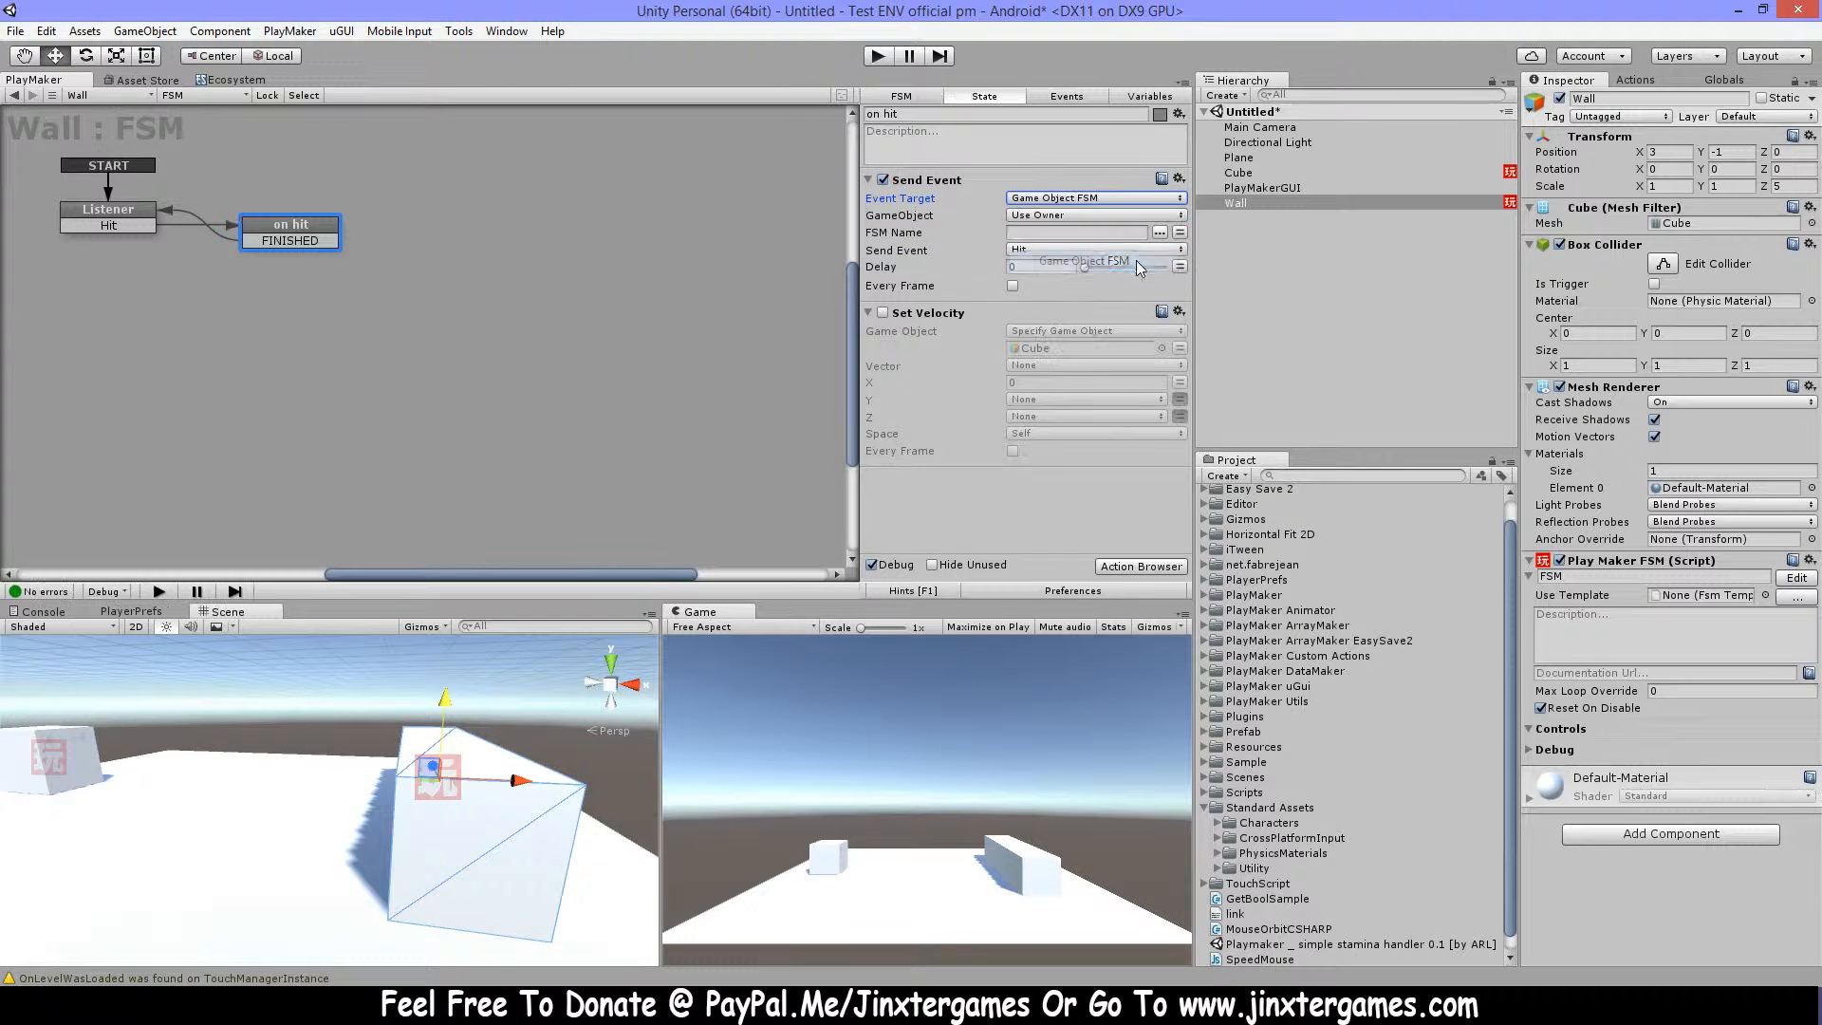
Specify the Cube as the Send Event action's game object and pick FSM as the FSM name.
left_click(1090, 216)
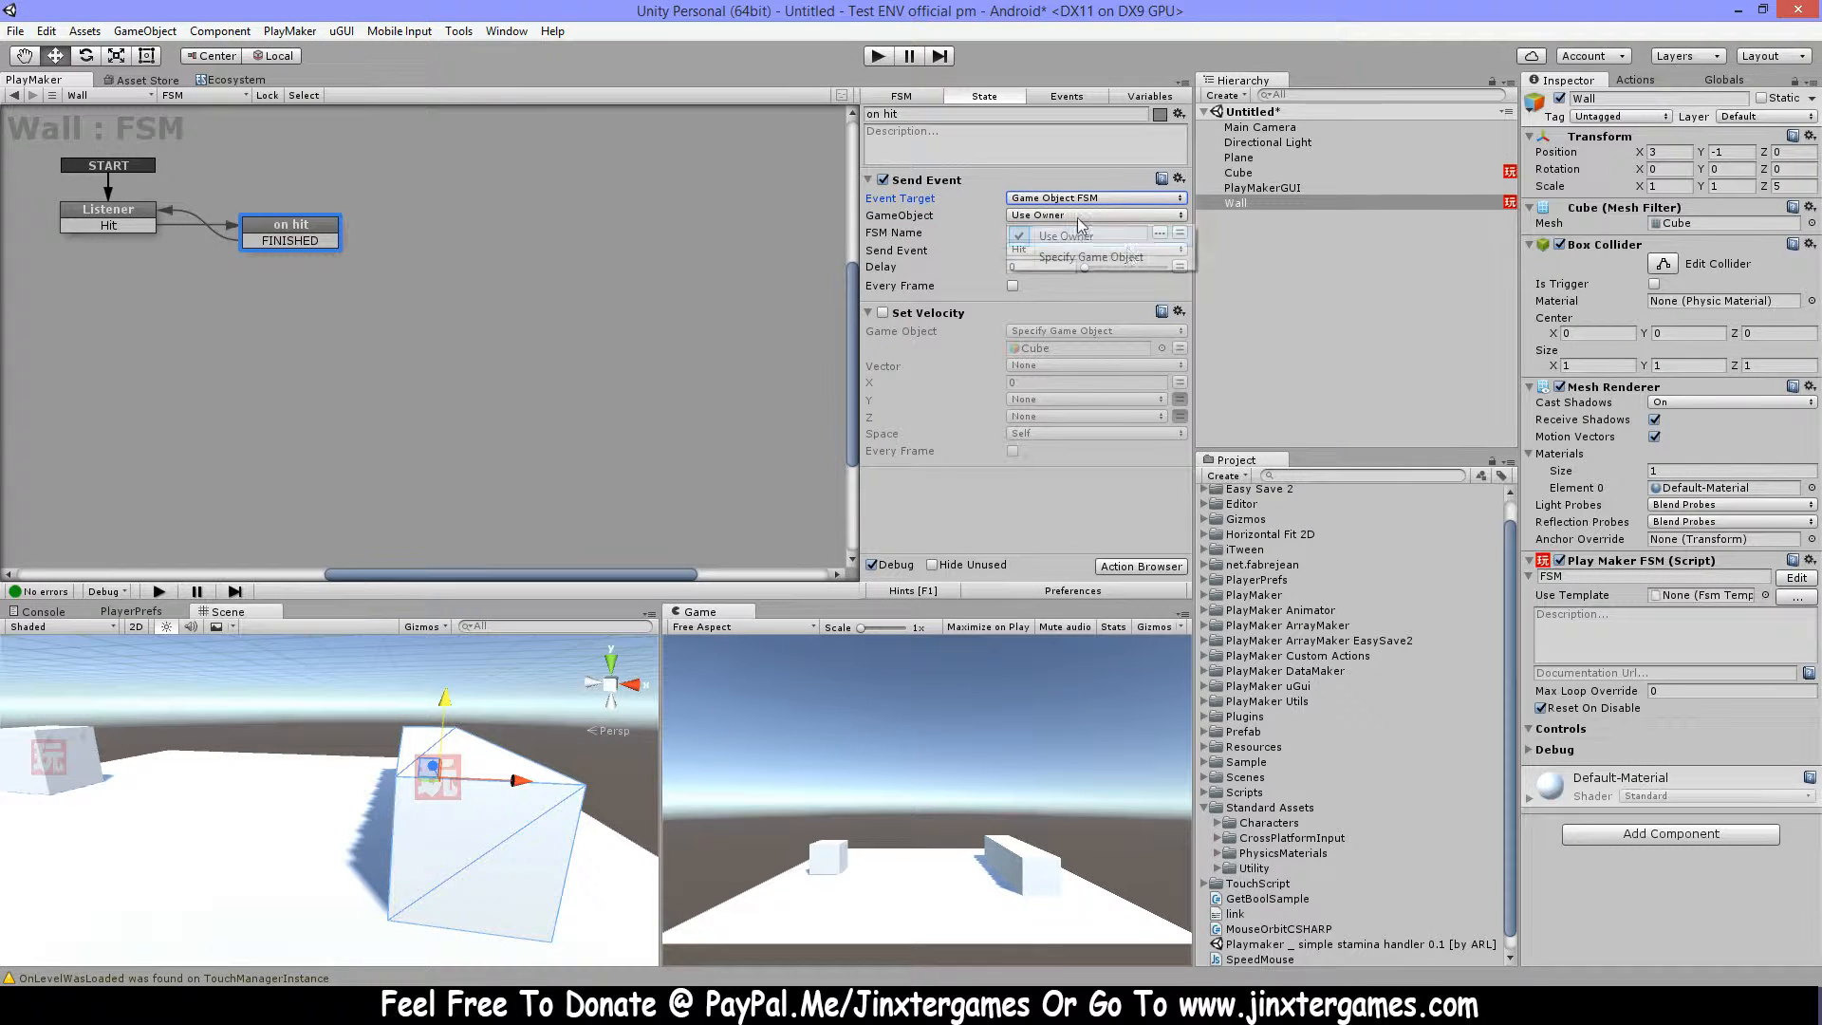
left_click(1154, 265)
left_click(1249, 176)
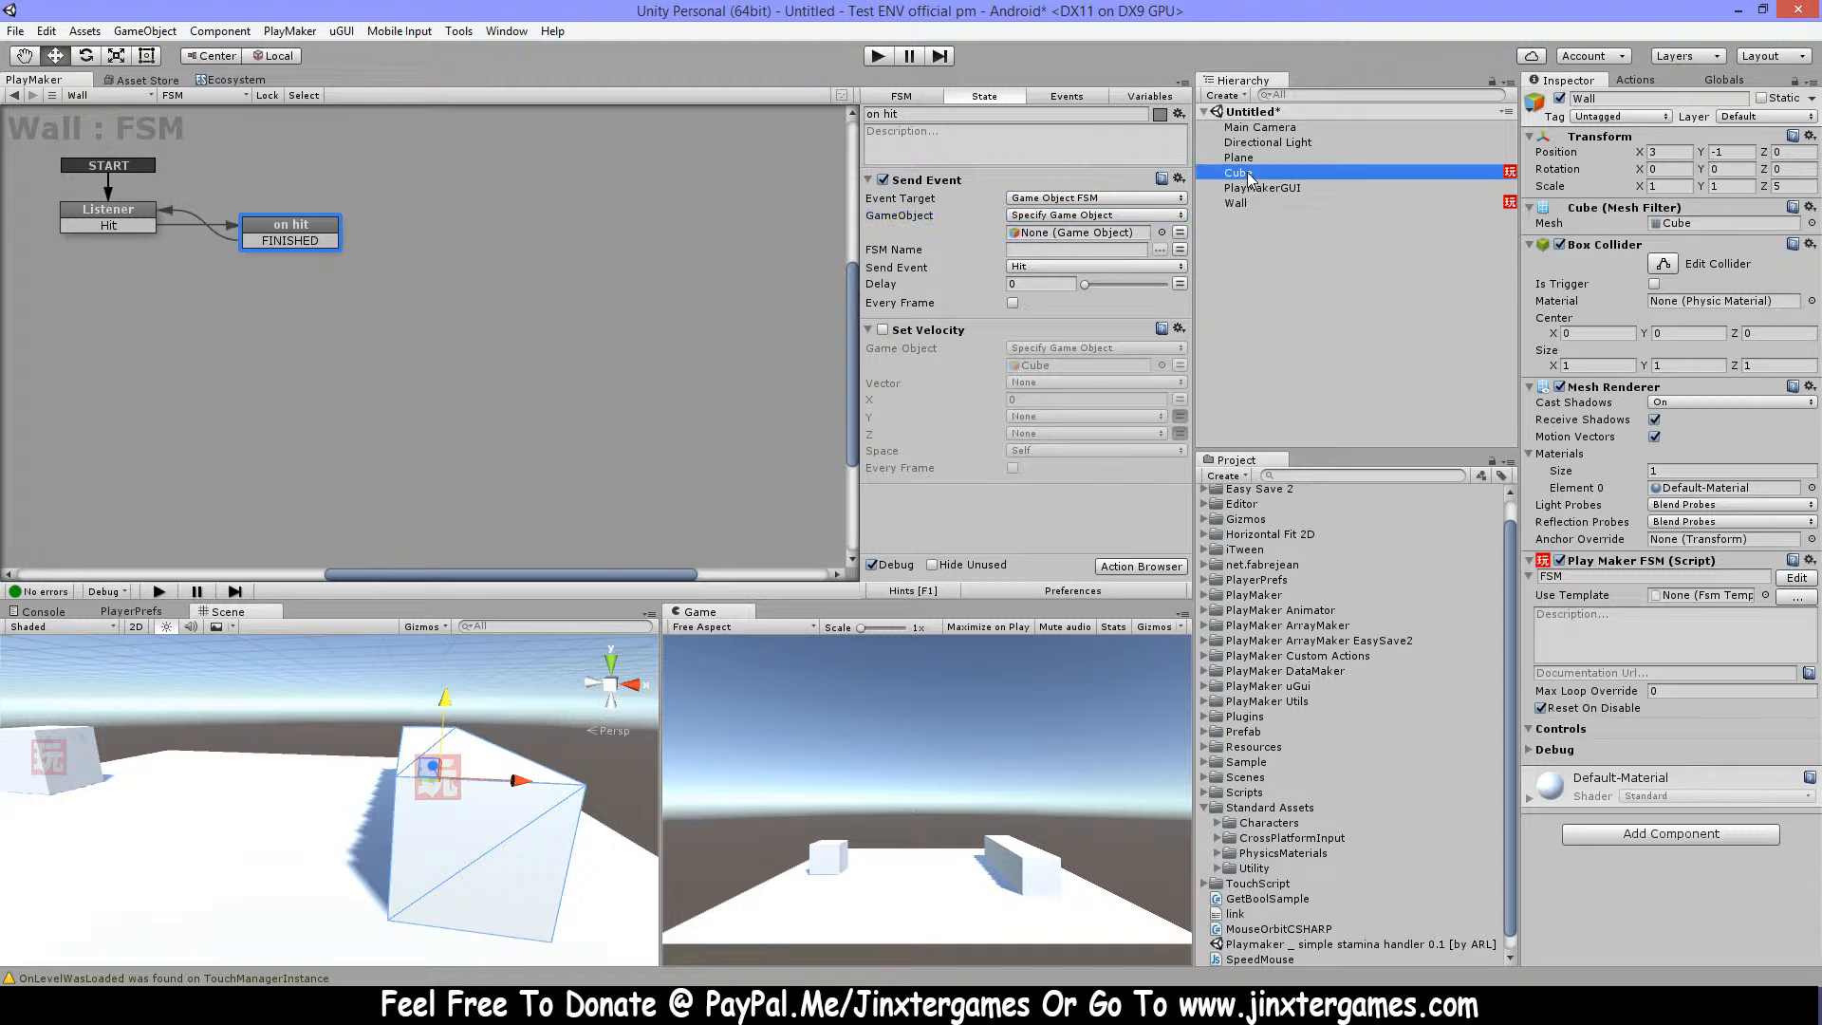
left_click_drag(1249, 177, 1082, 232)
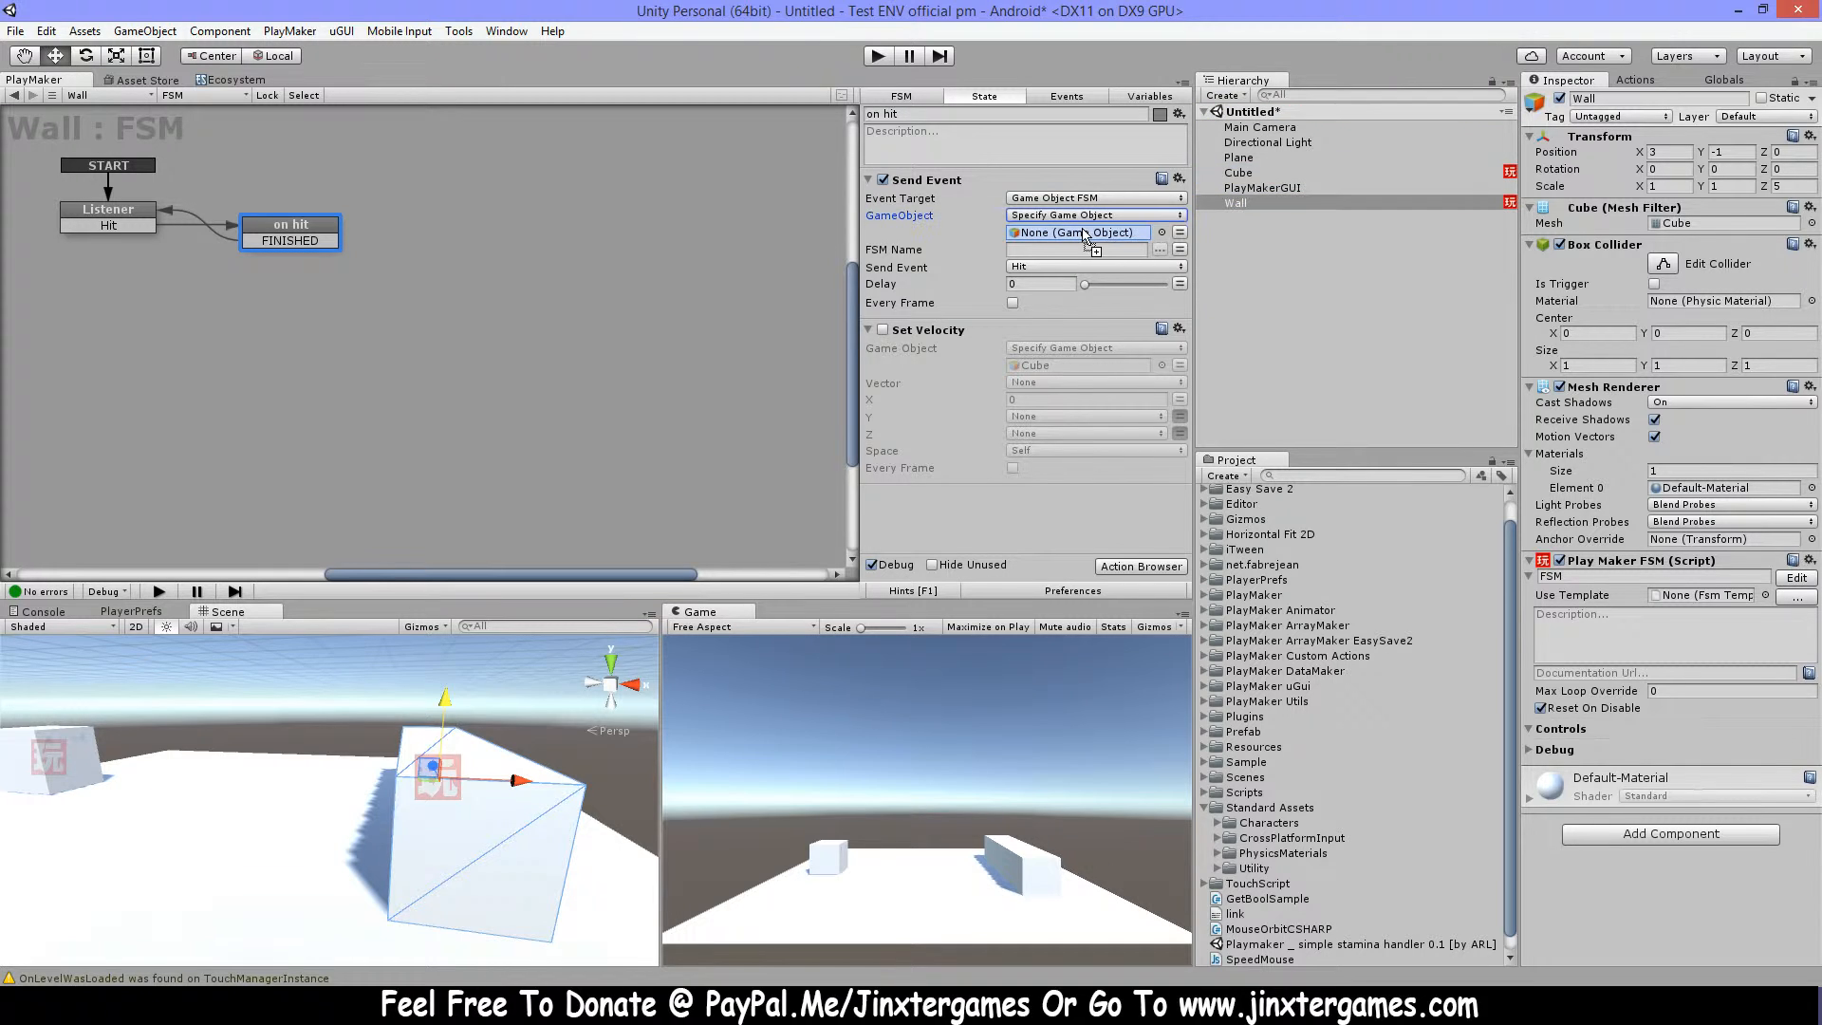
left_click(1160, 252)
left_click(1226, 264)
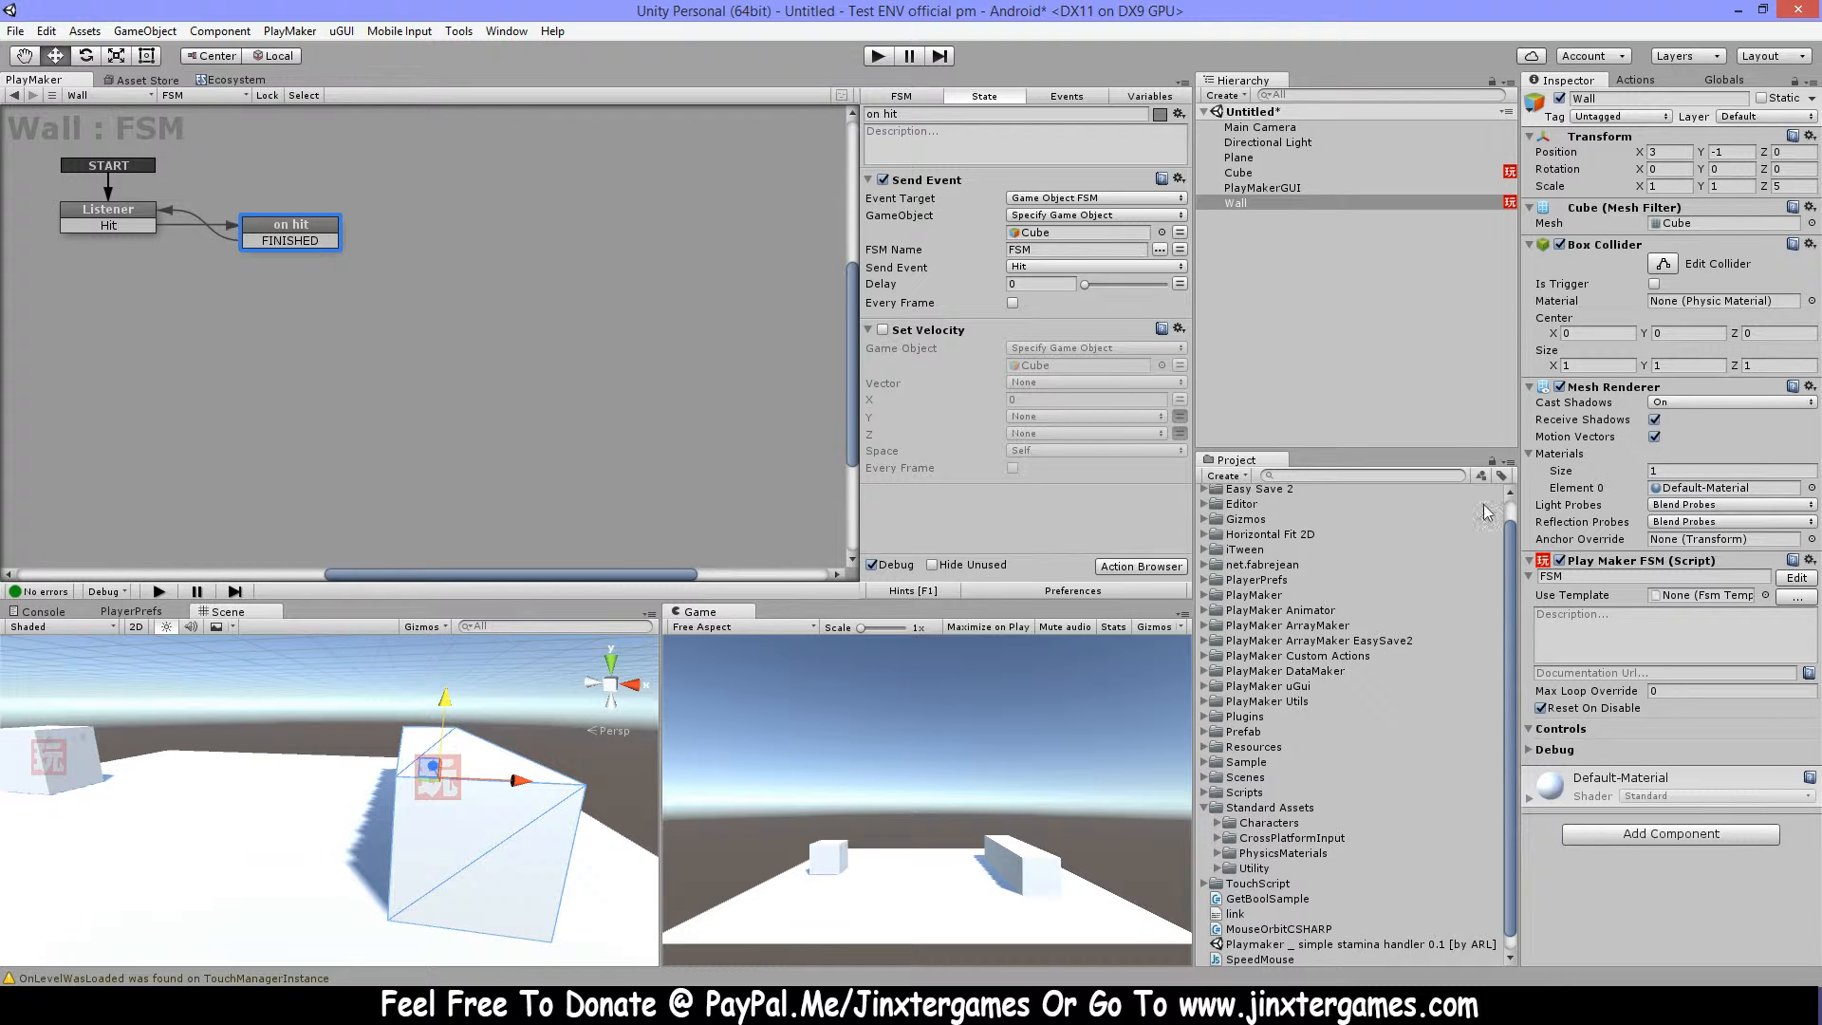
Clear the event sent by the Wall's Send Event action to None and select Hit again.
left_click(1110, 266)
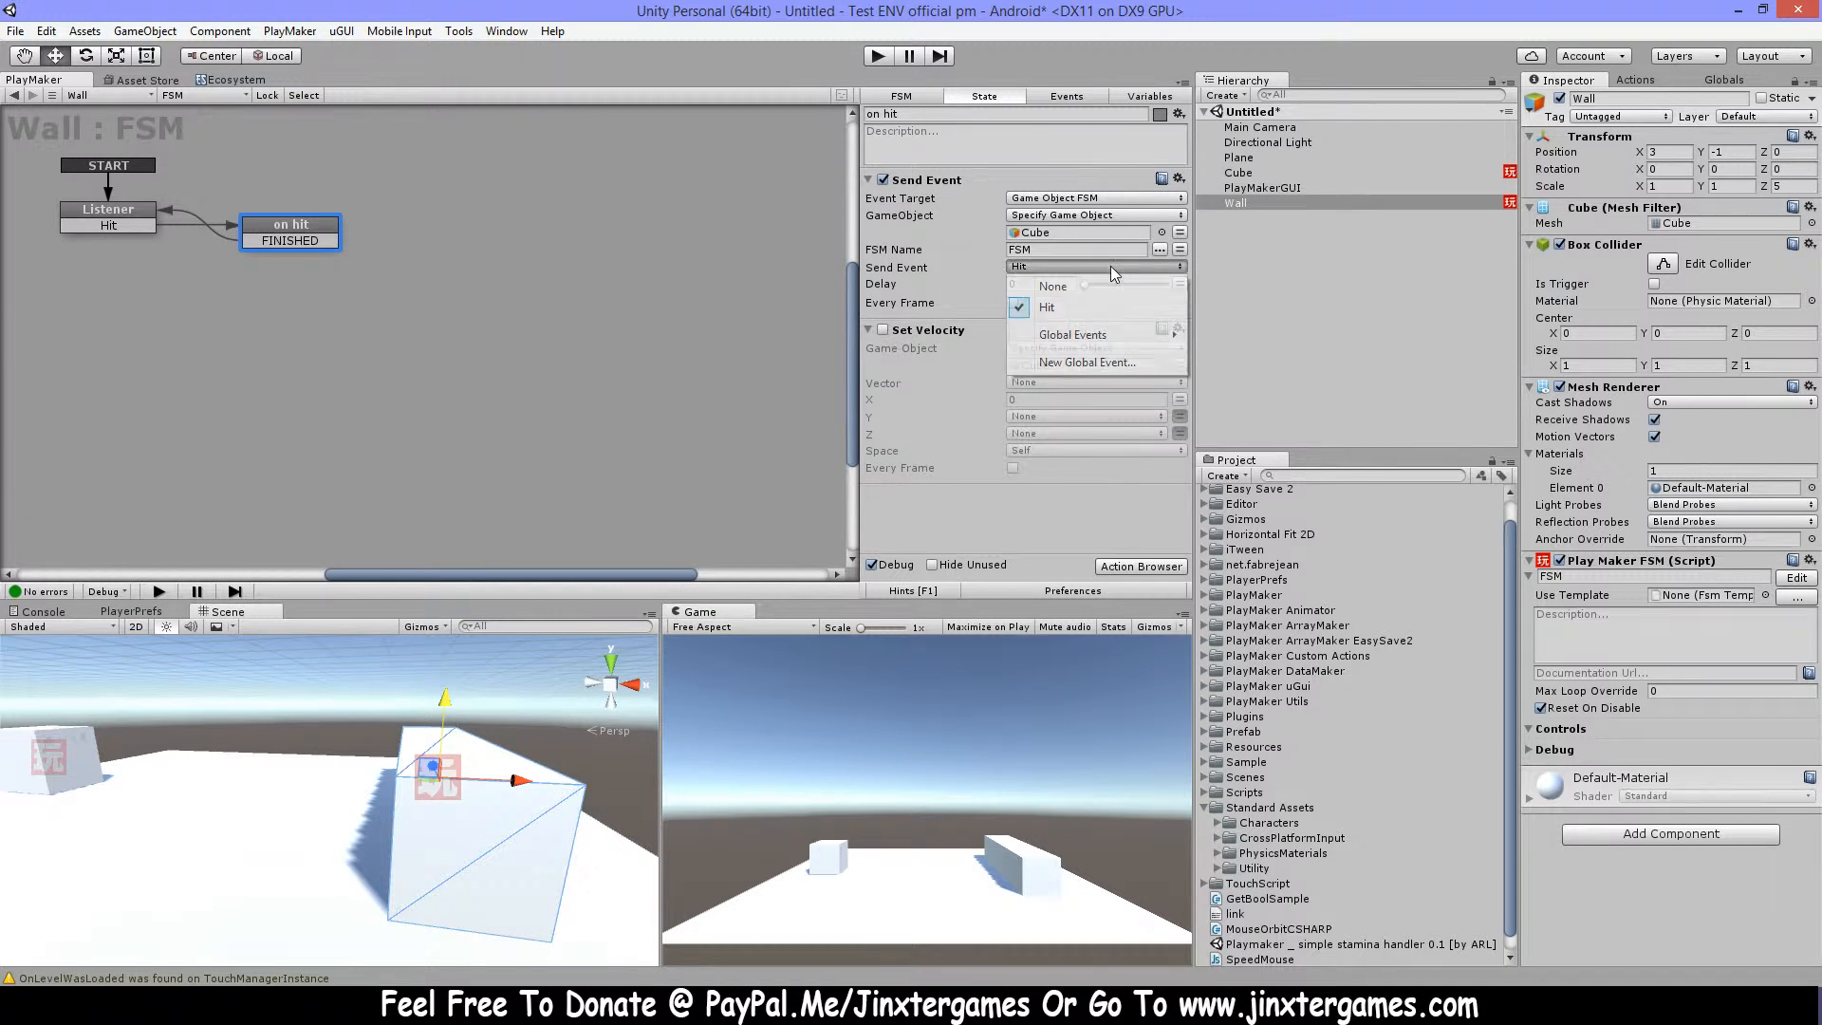
left_click(1079, 288)
left_click(1063, 265)
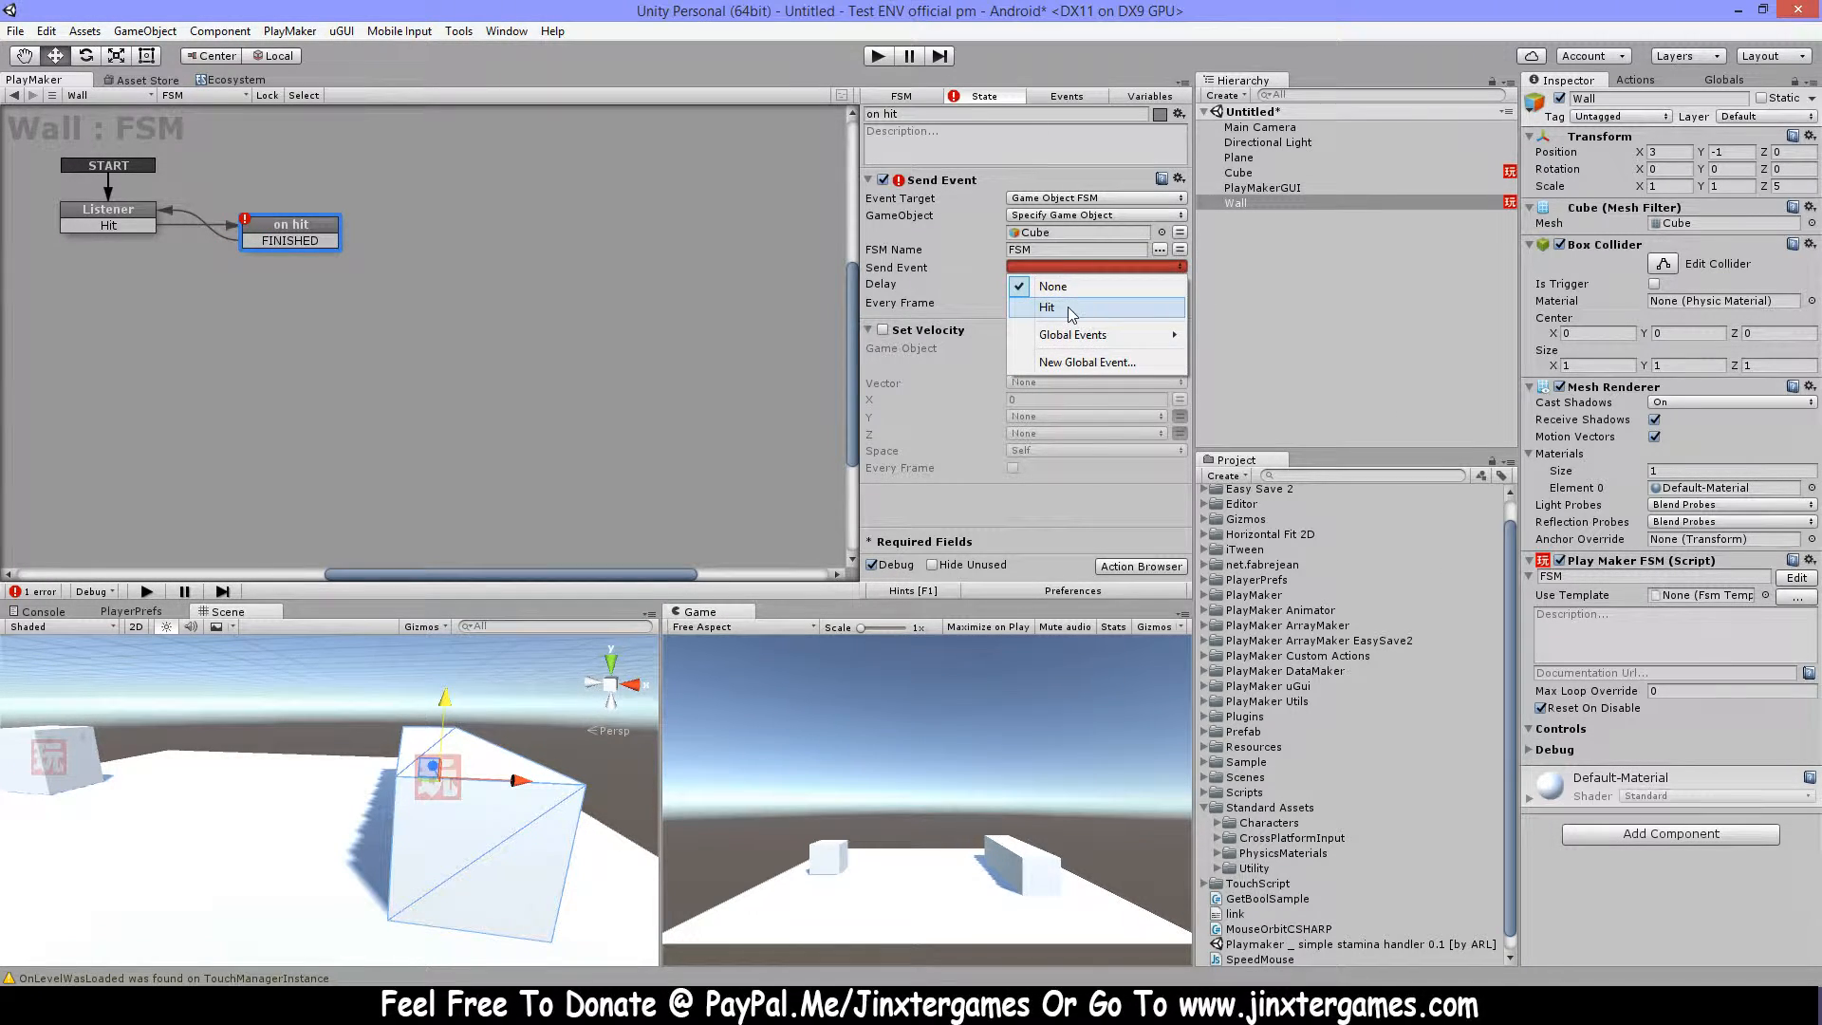
left_click(1084, 308)
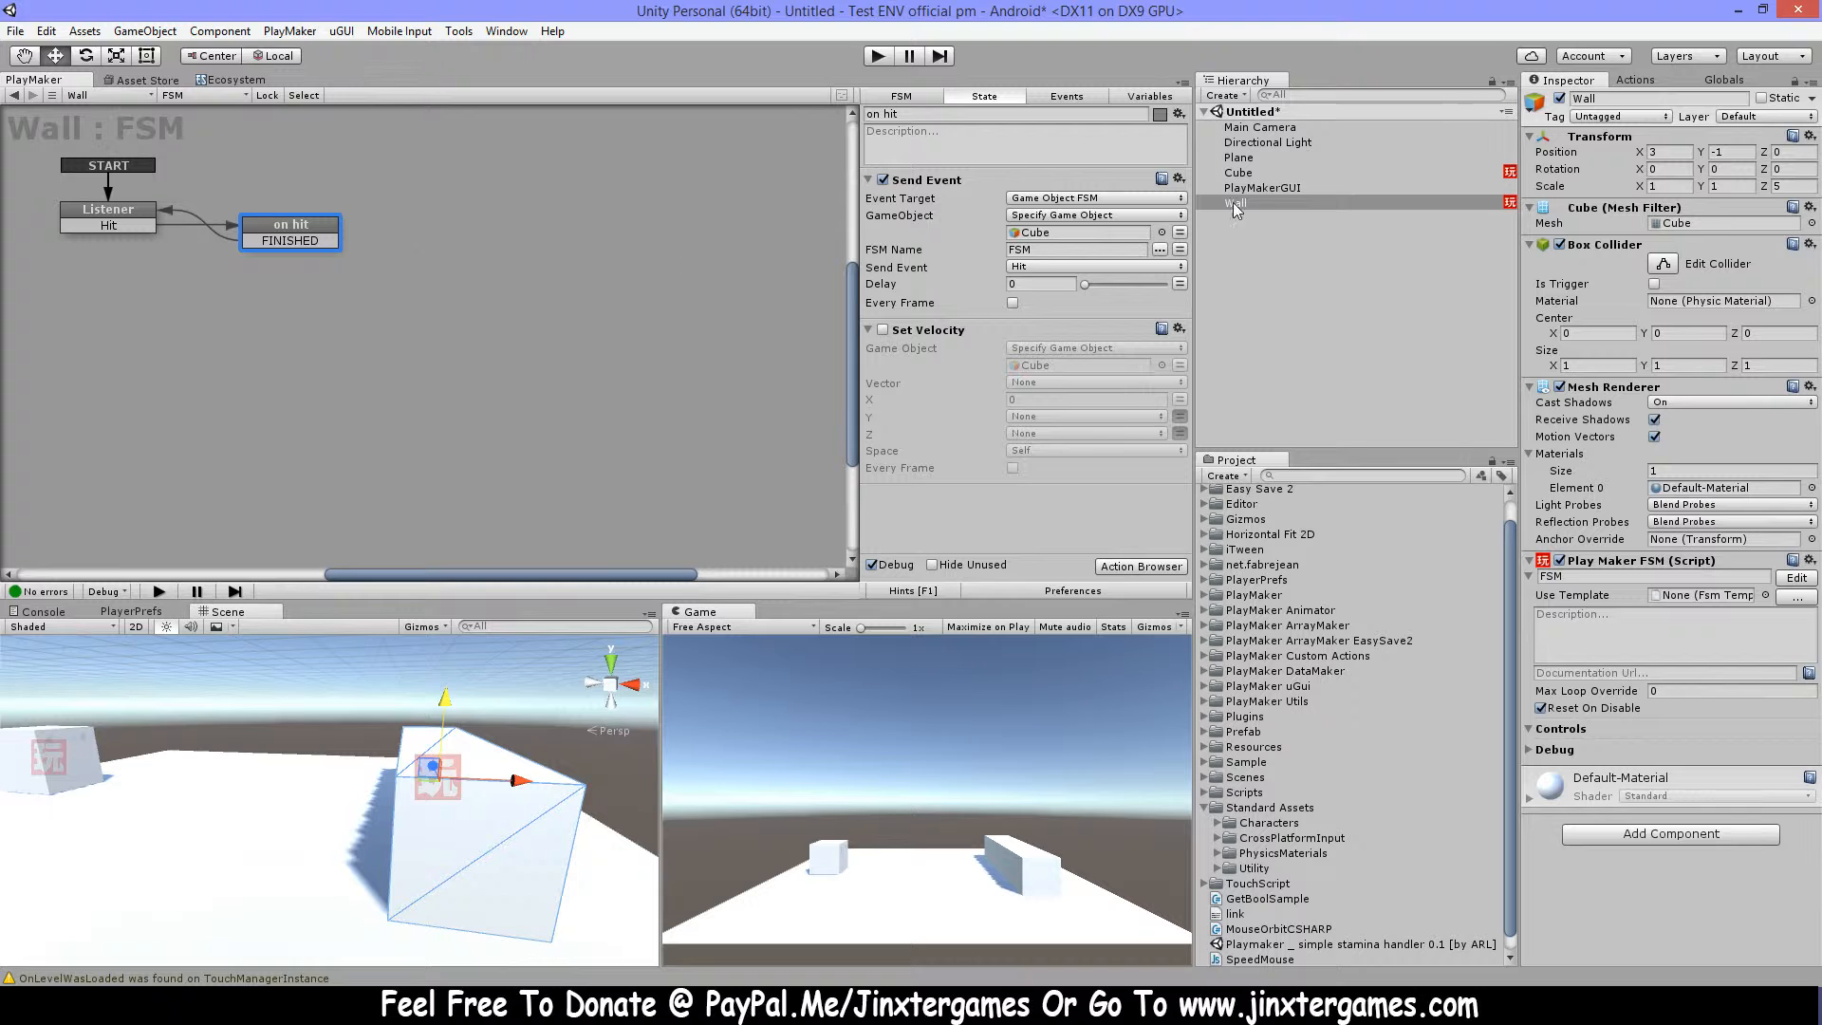
Play-test the scene while watching the Cube's FSM, and stop it after the cube reaches the wall.
left_click(1245, 173)
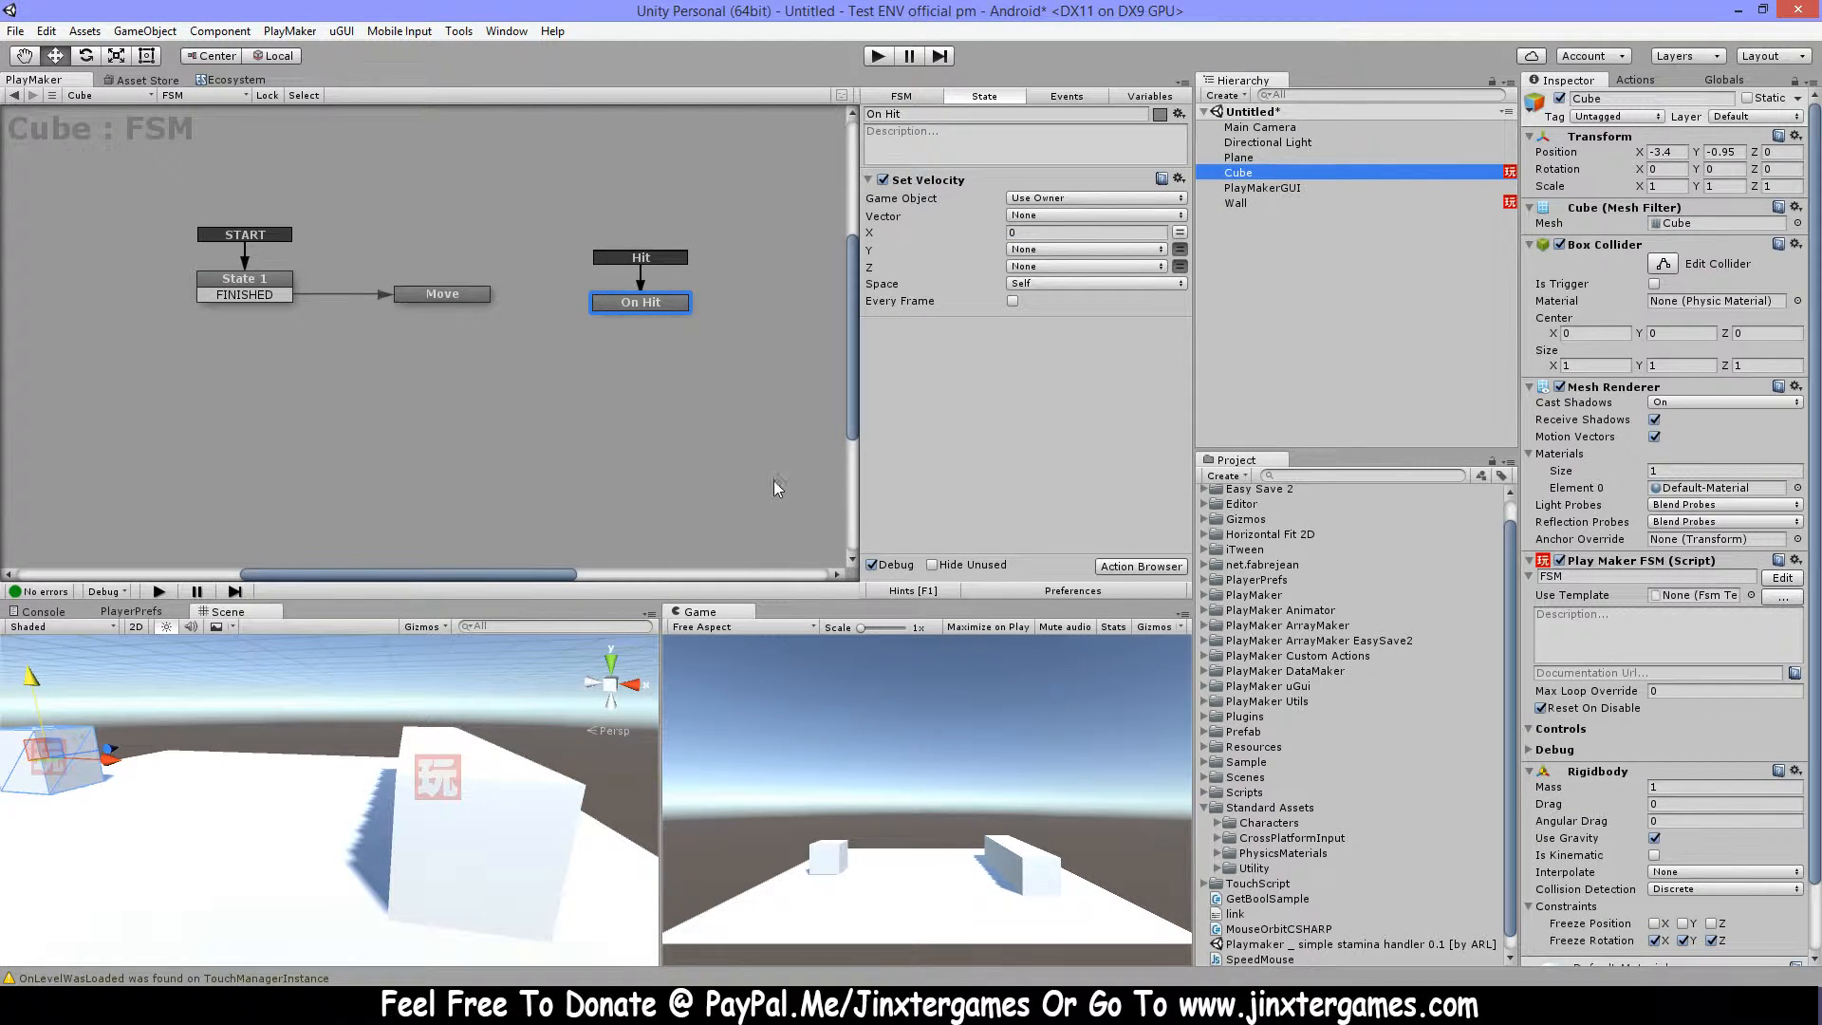
left_click(875, 58)
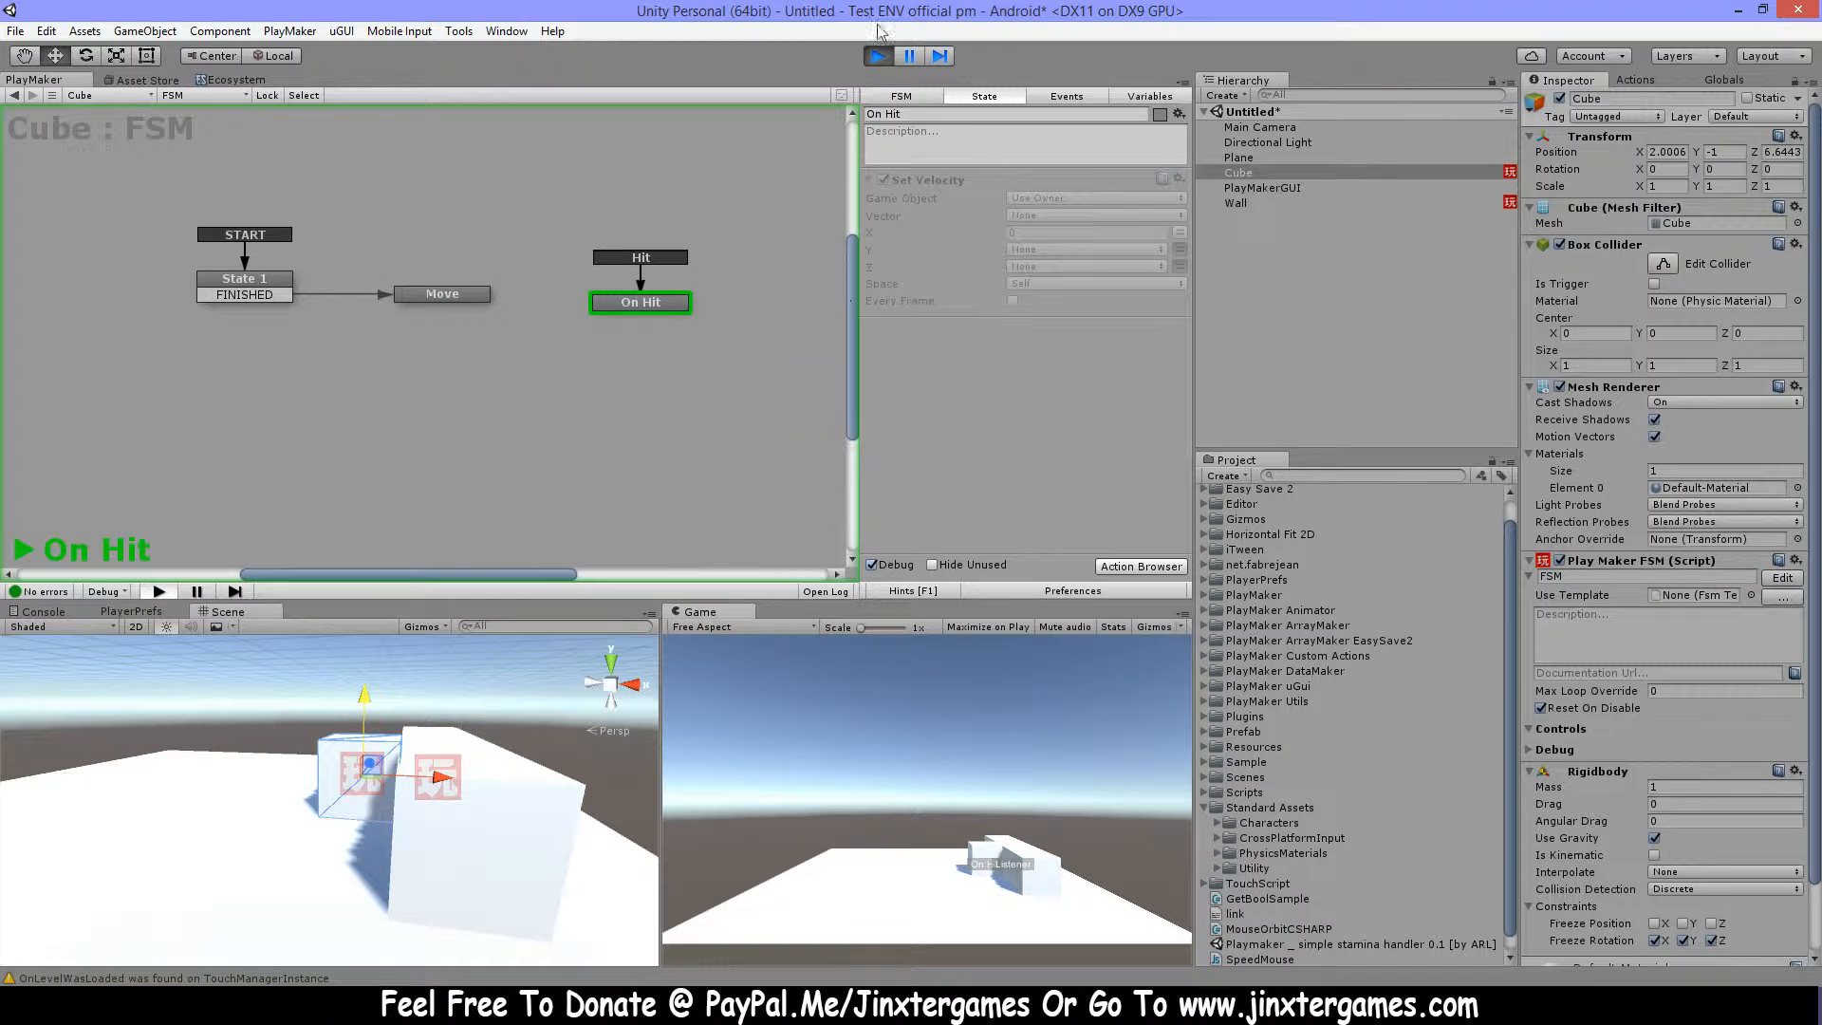
left_click(877, 56)
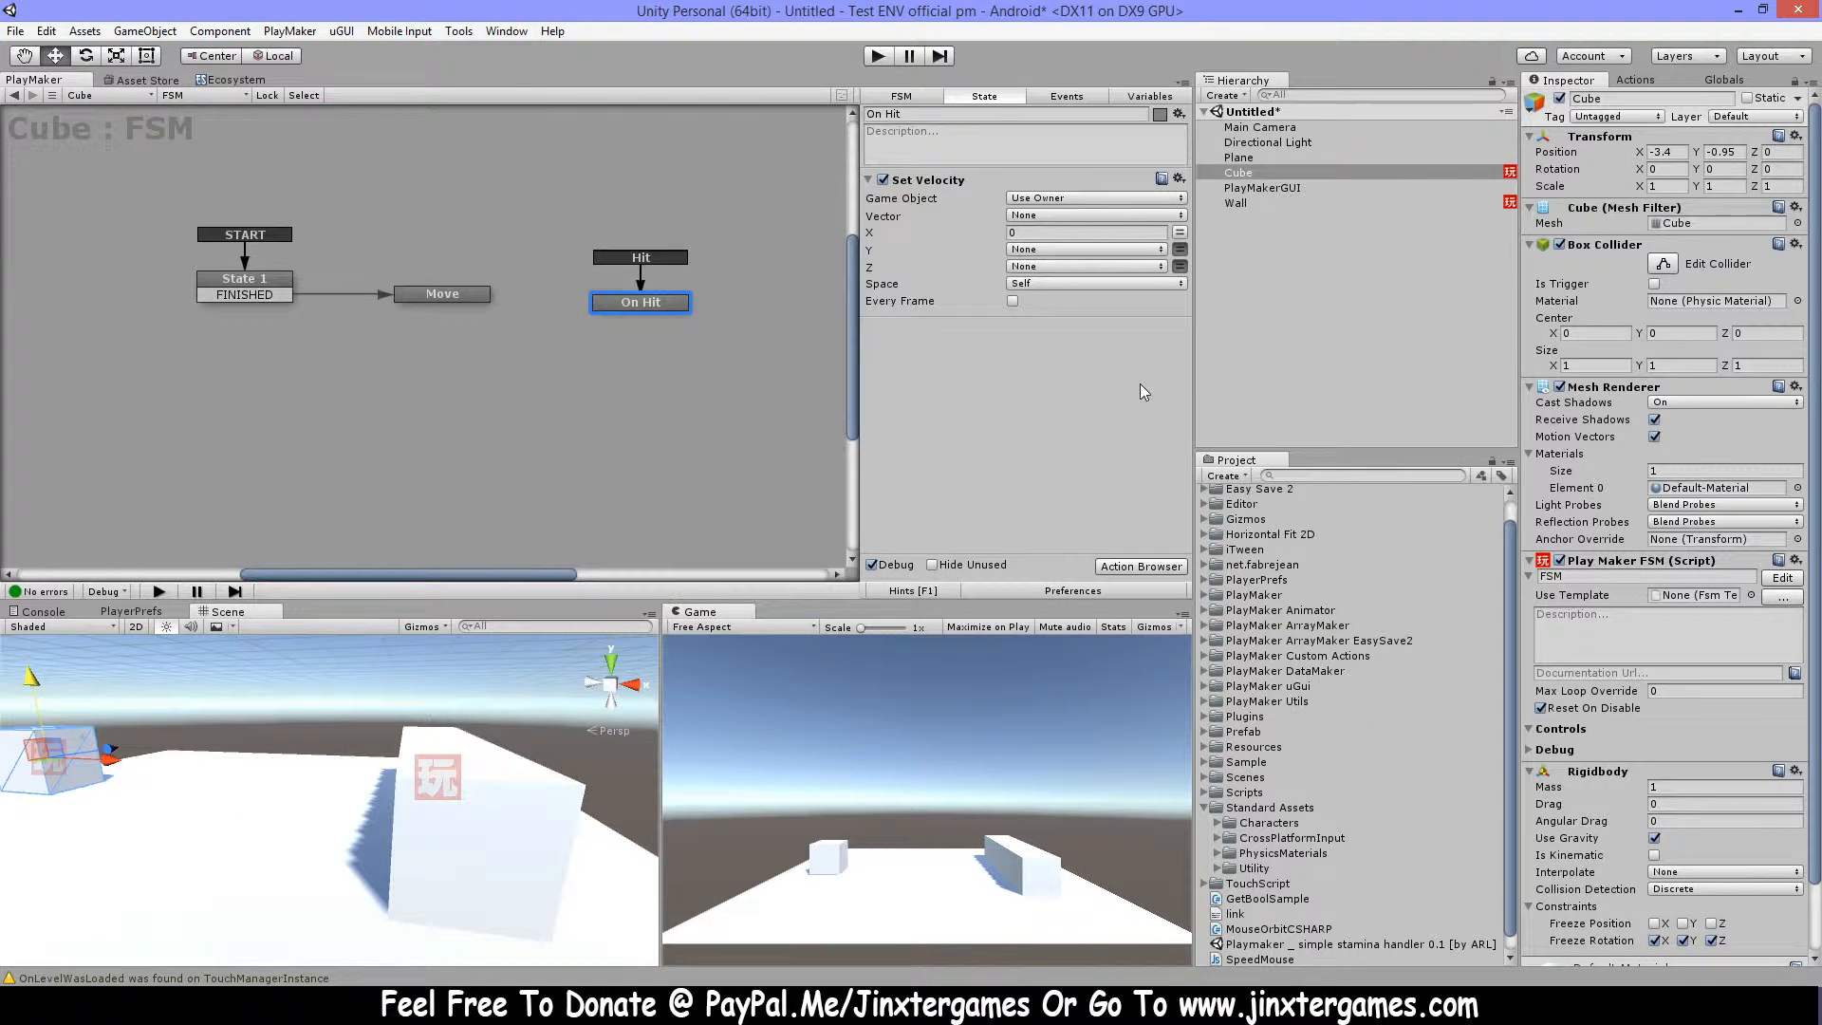
Turn off Every Frame for the Set Velocity action in the Cube's Move state.
left_click(452, 296)
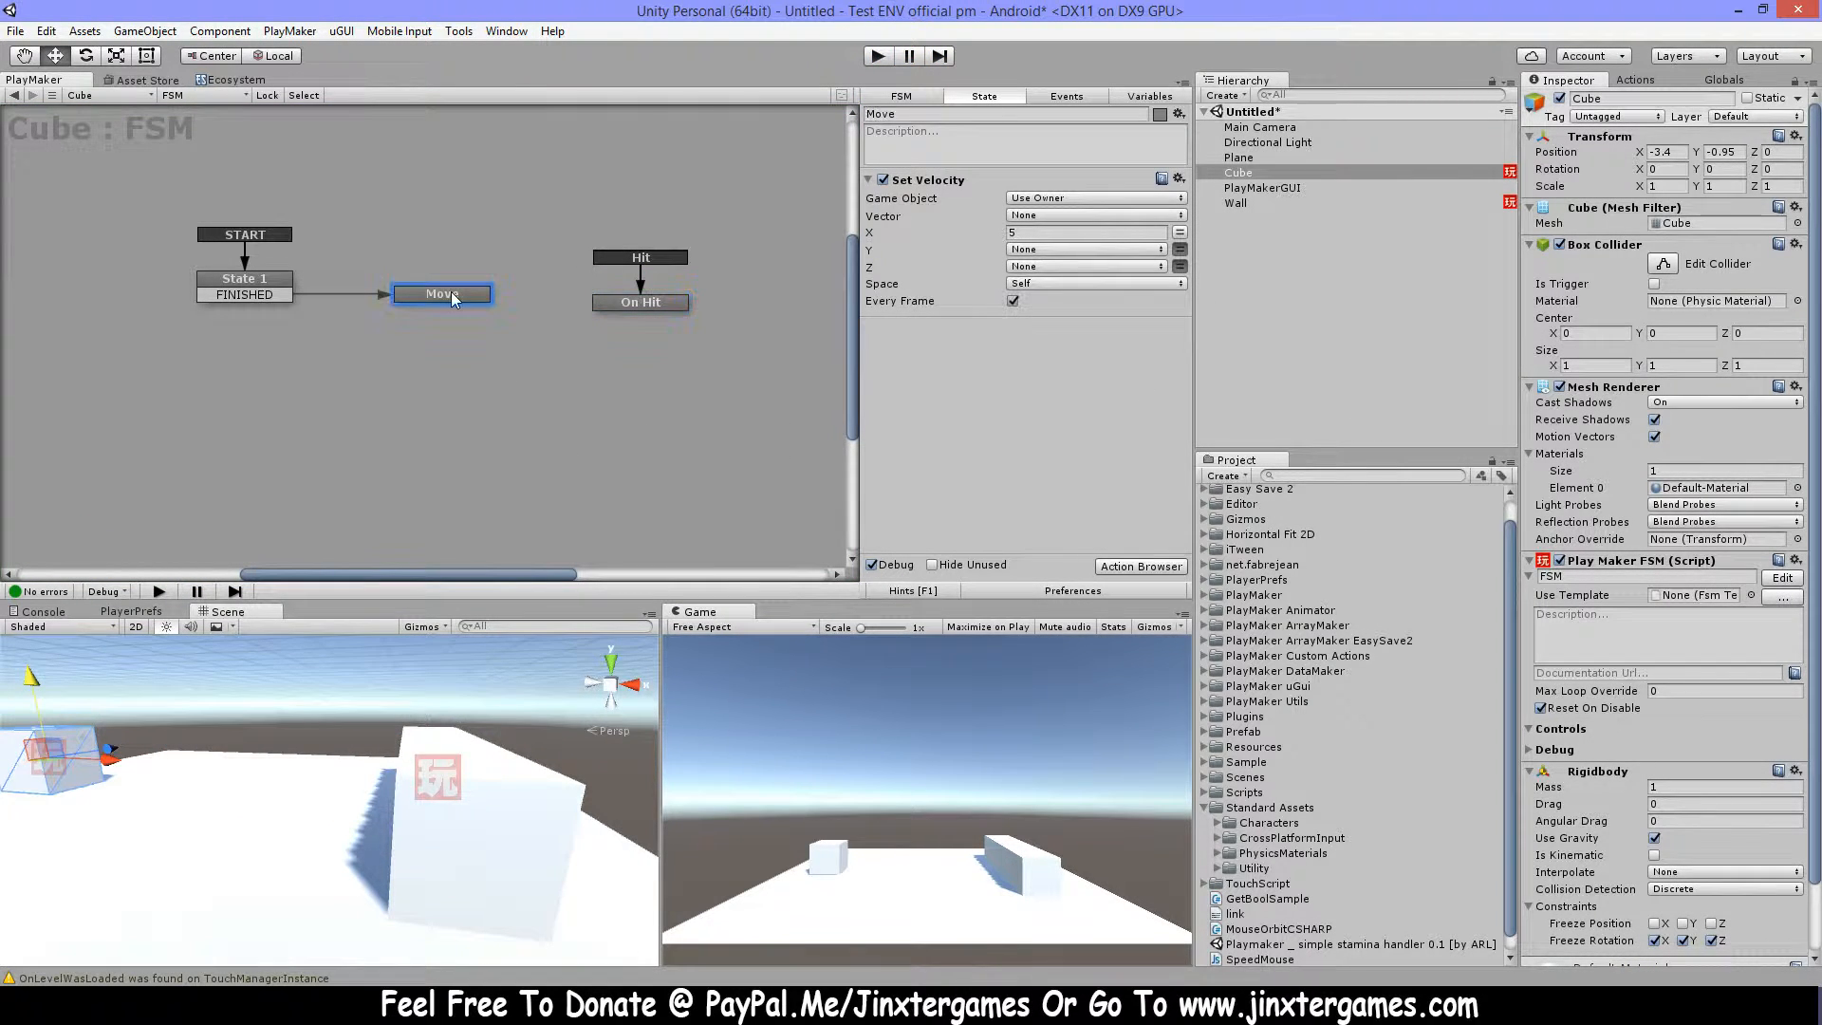
left_click(1014, 300)
left_click(1008, 517)
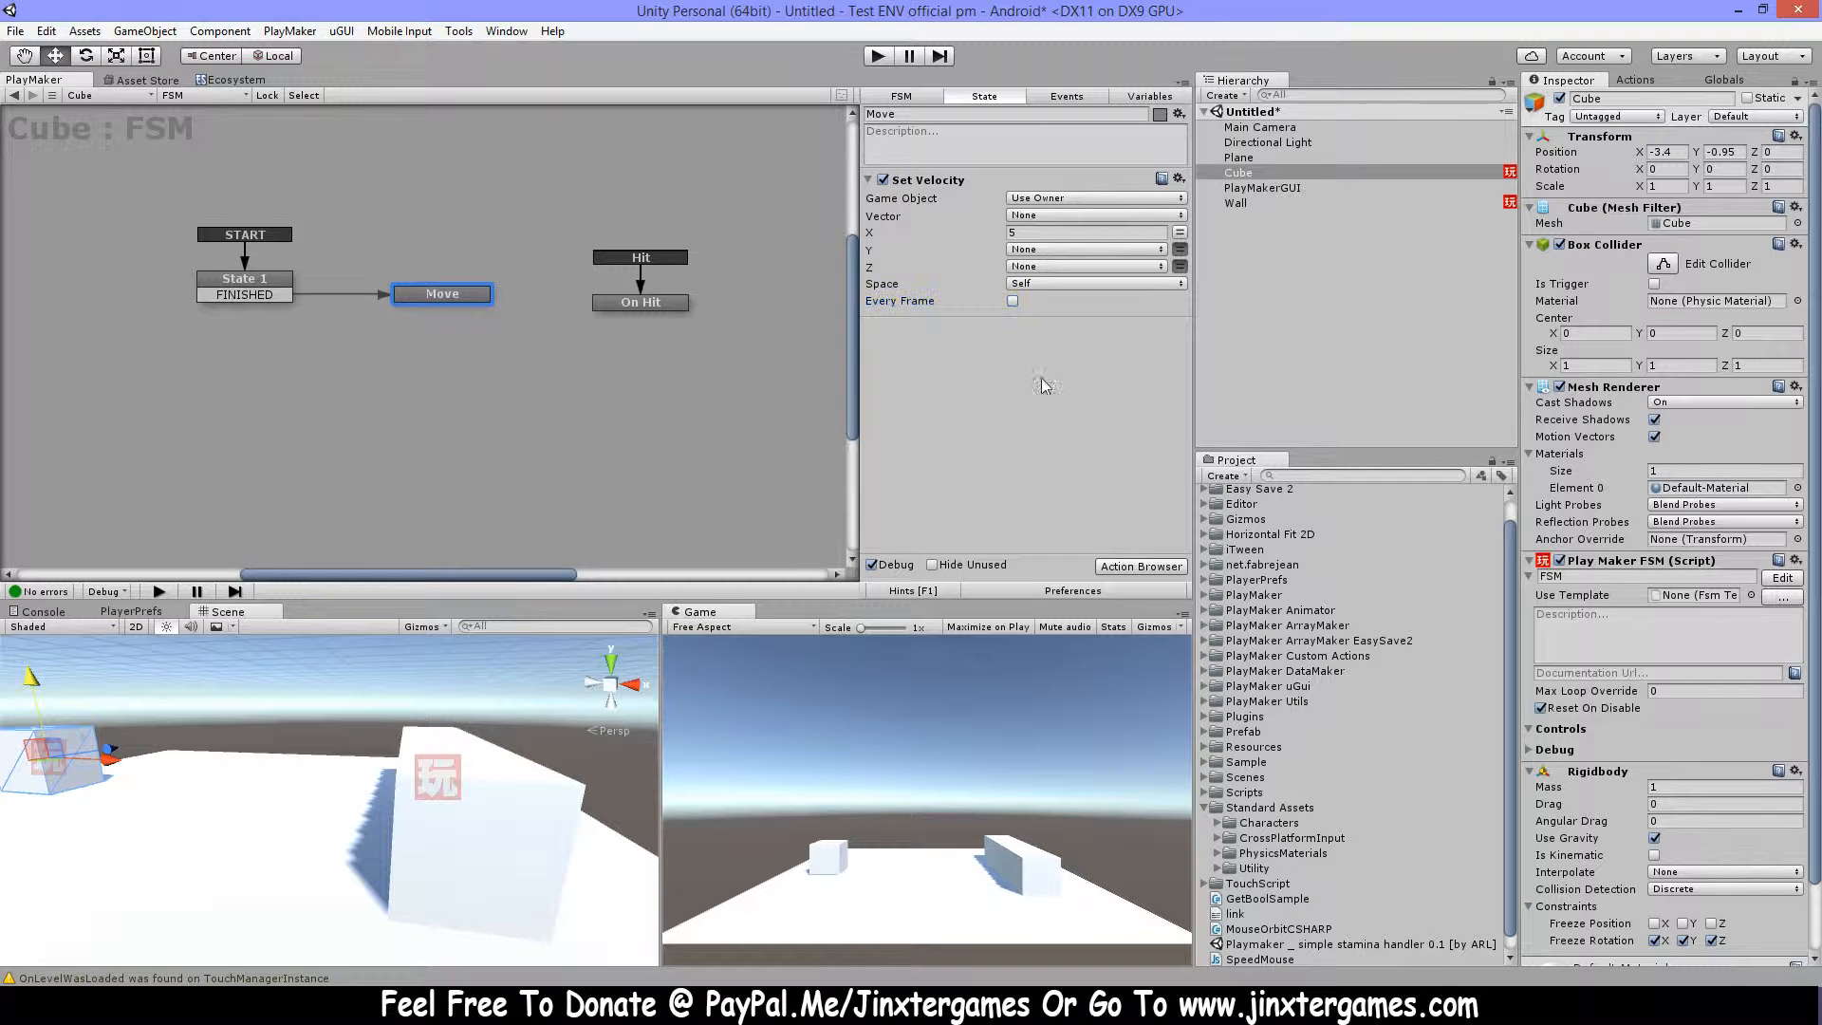
Assign the ZeroFriction physic material to the Cube's Box Collider.
left_click(1796, 300)
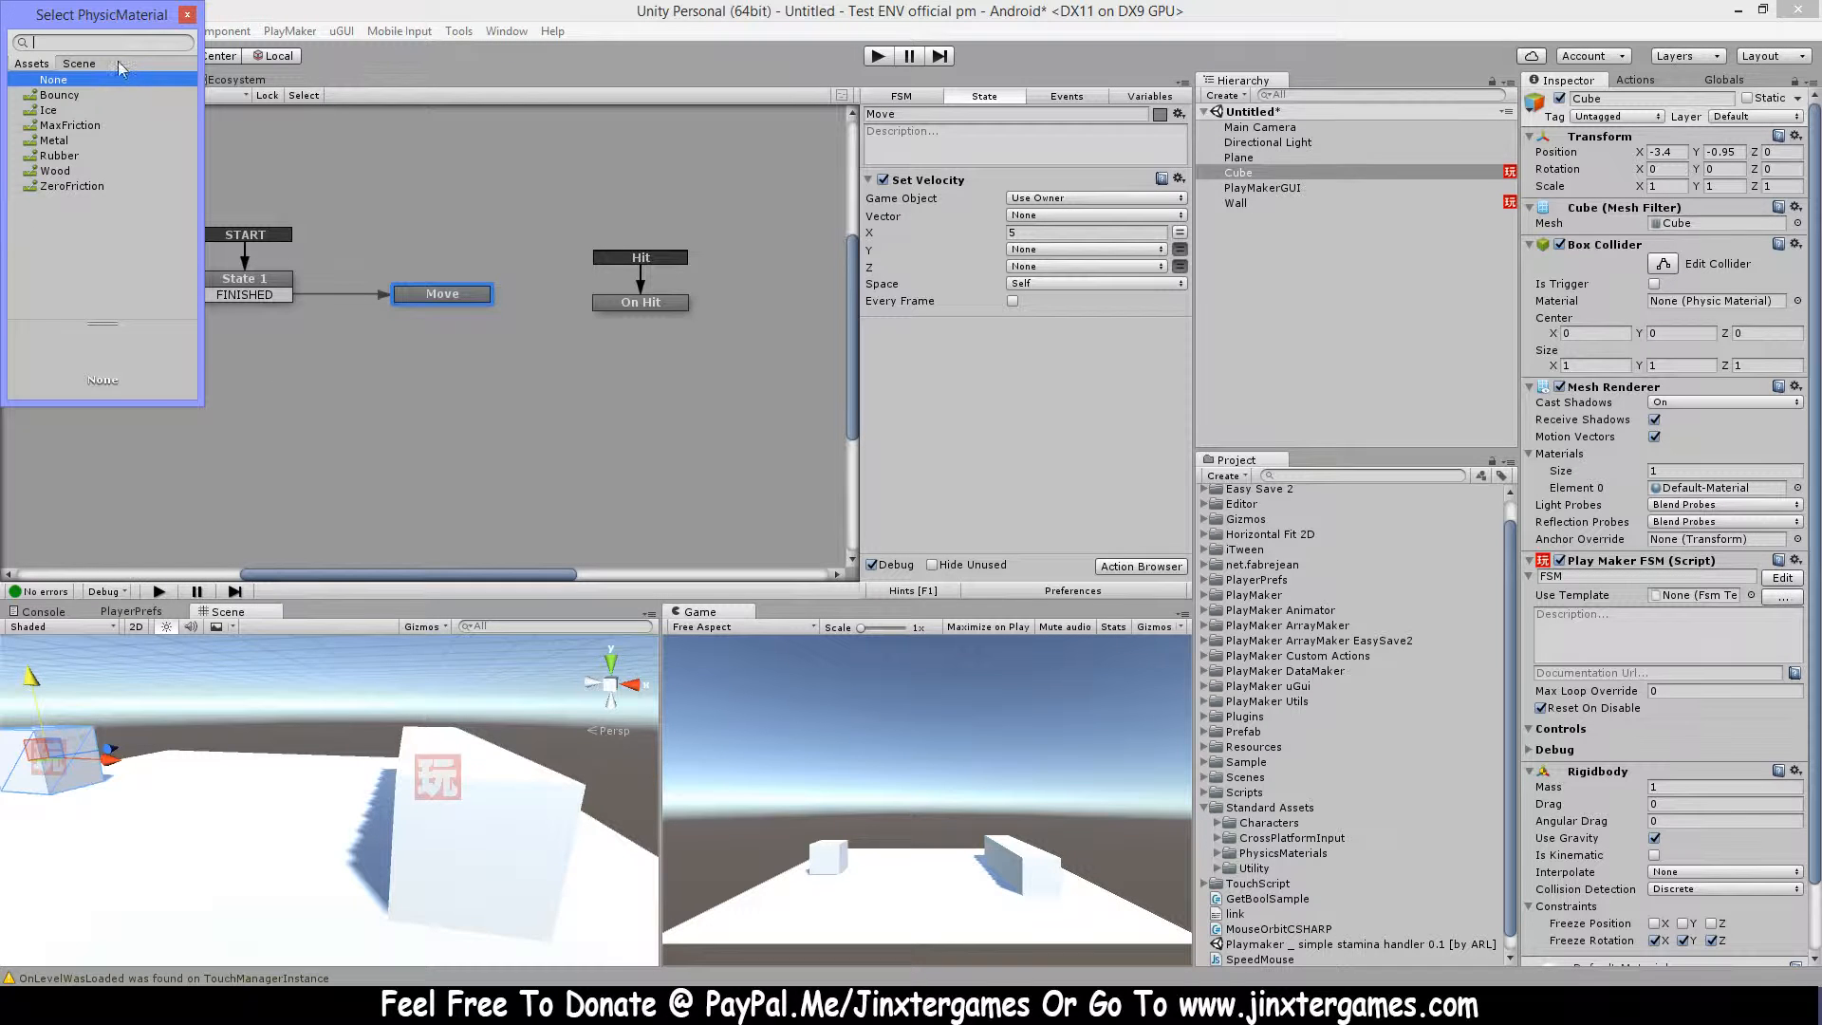
left_click(78, 187)
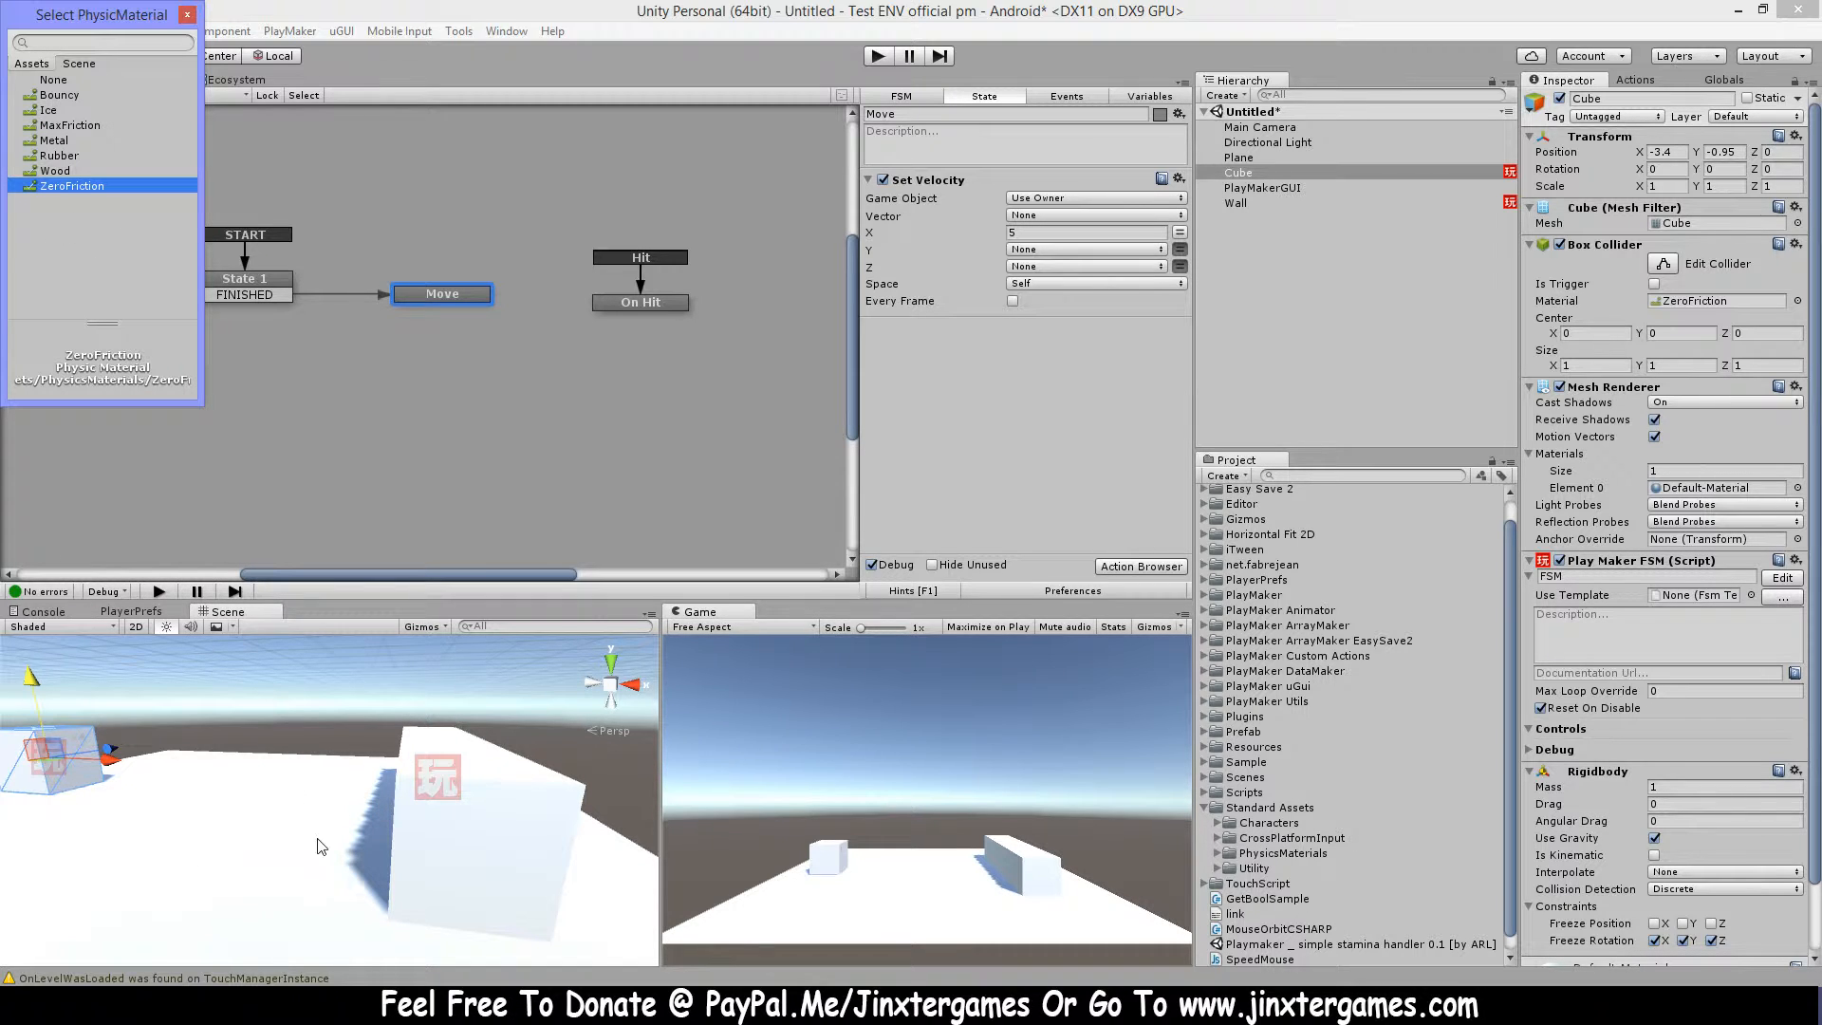
double_click(87, 186)
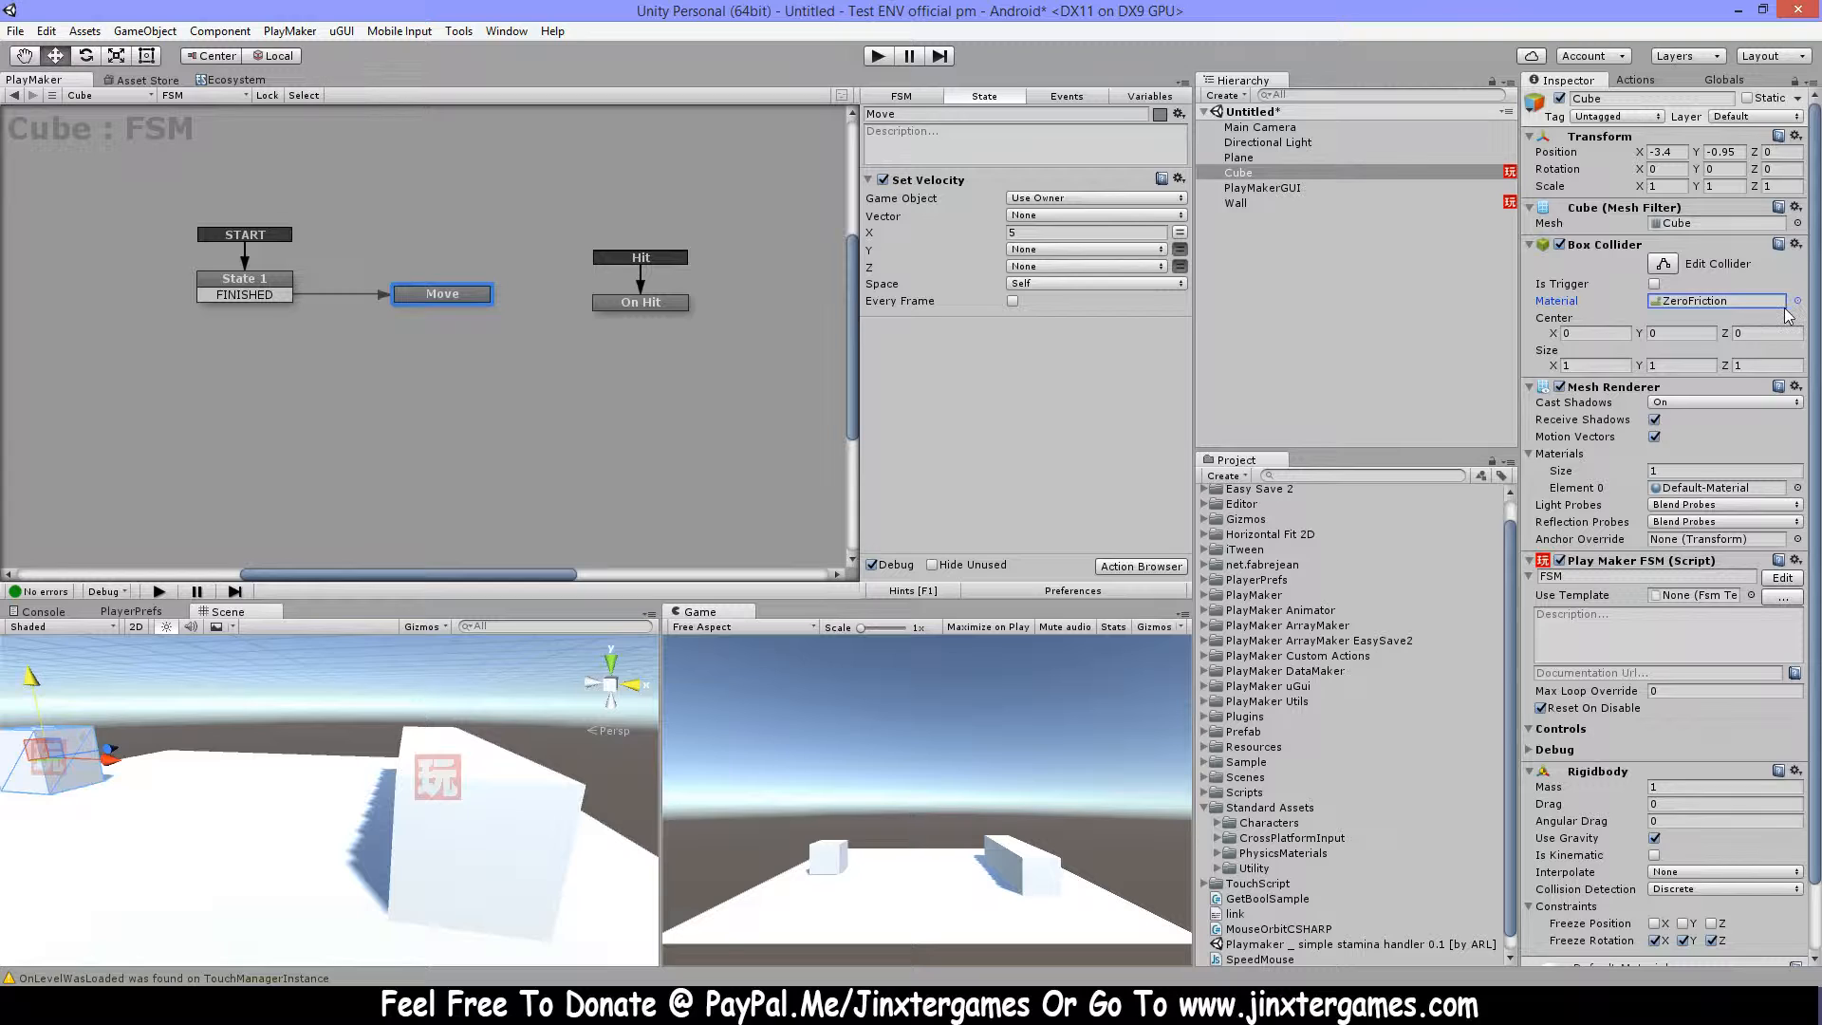
Play-test the Cube's movement with the frictionless collider, starting from its Move state, and stop playback.
left_click(453, 289)
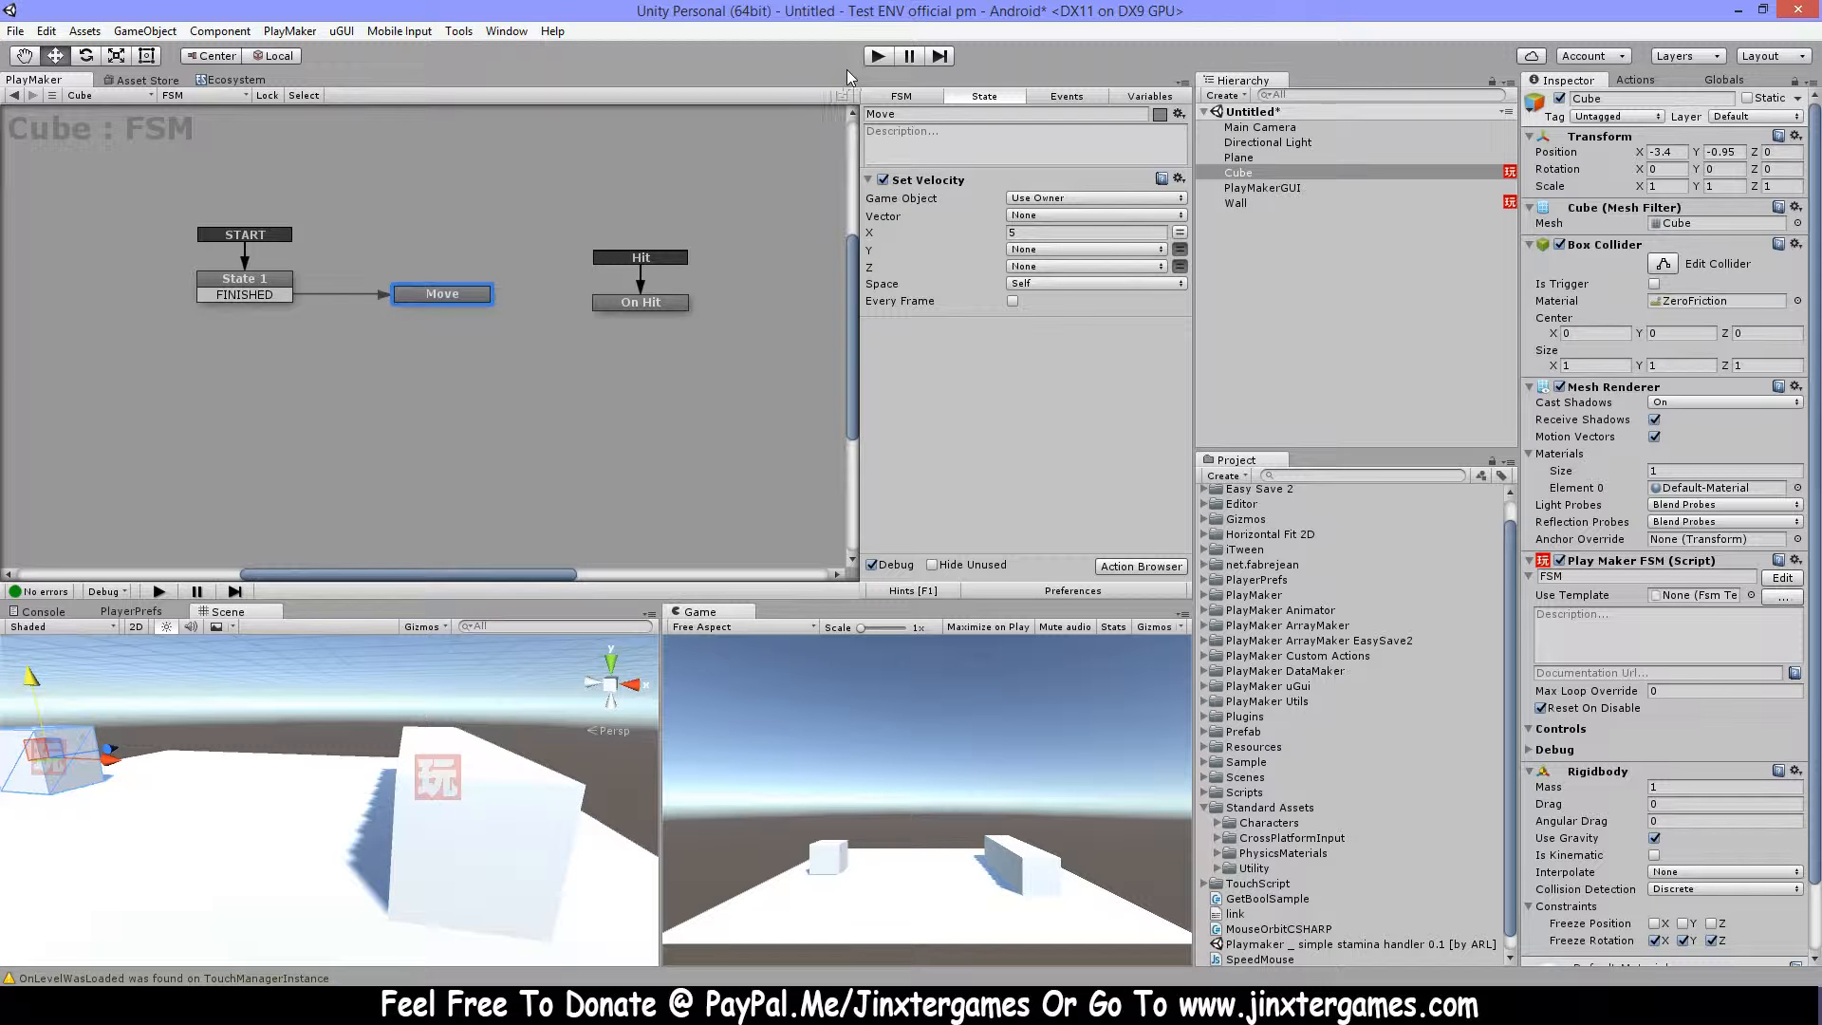
left_click(882, 57)
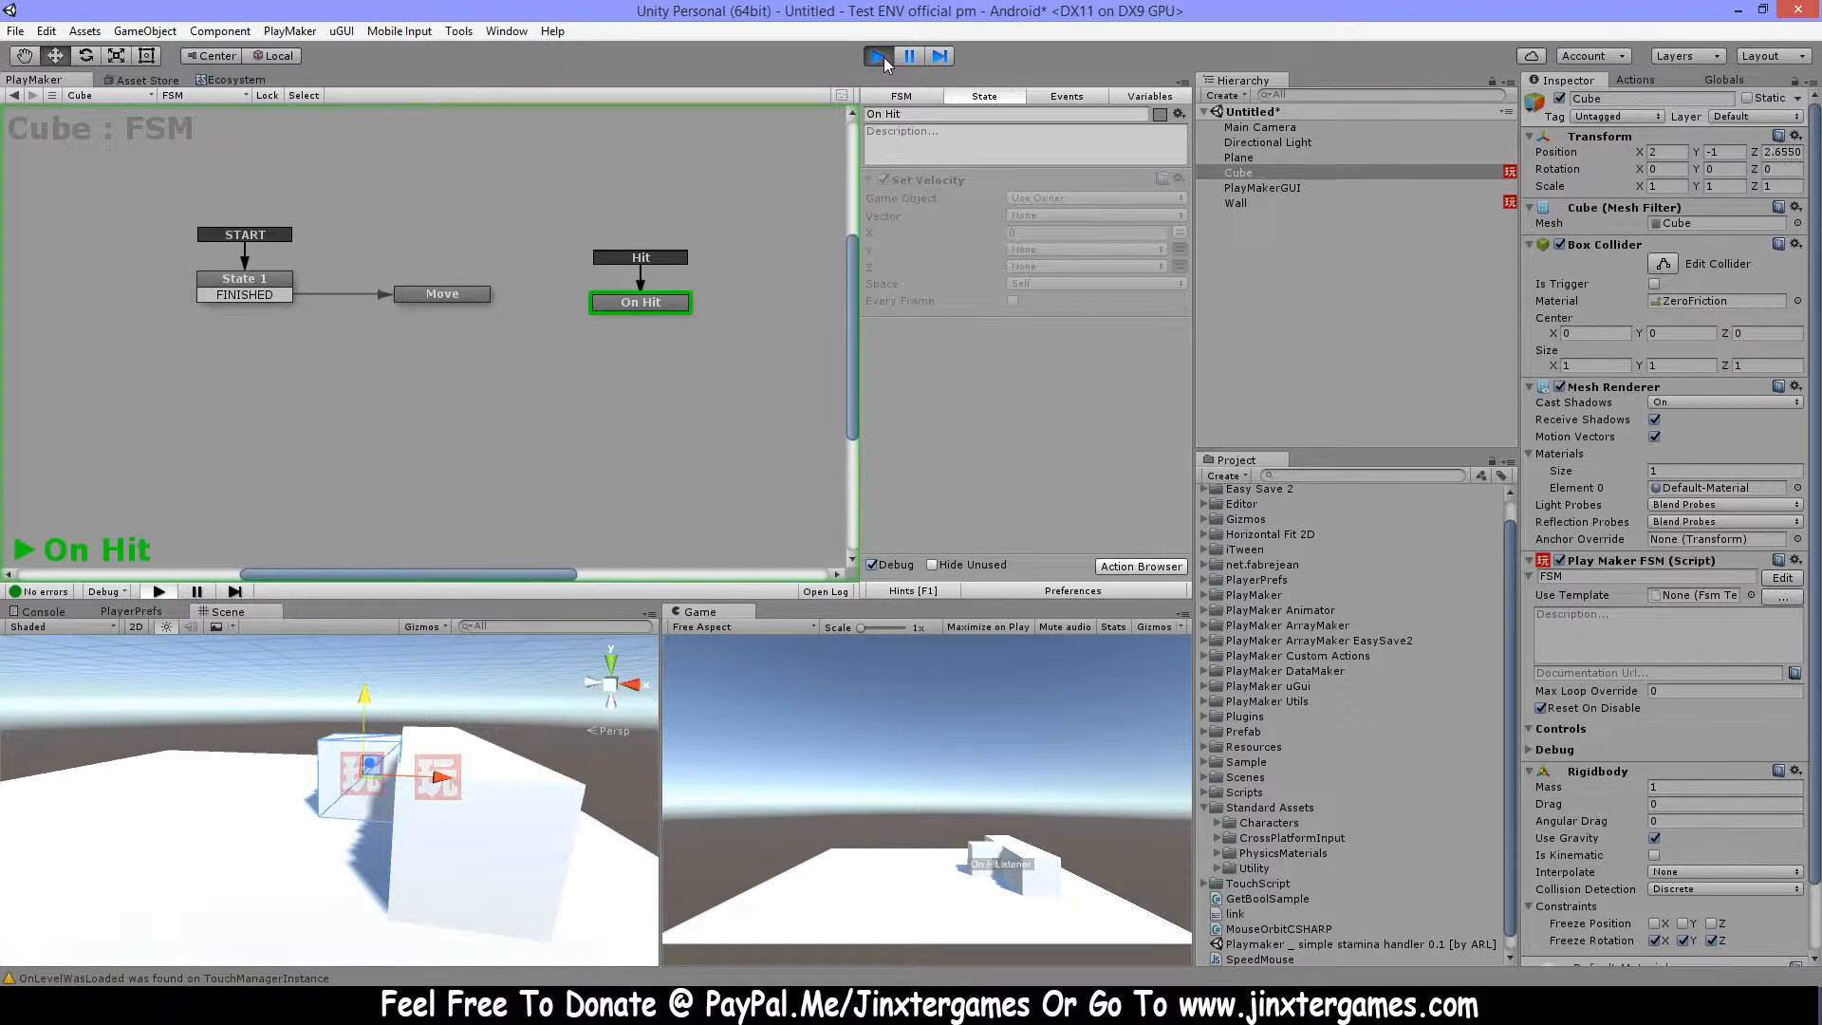
left_click(879, 57)
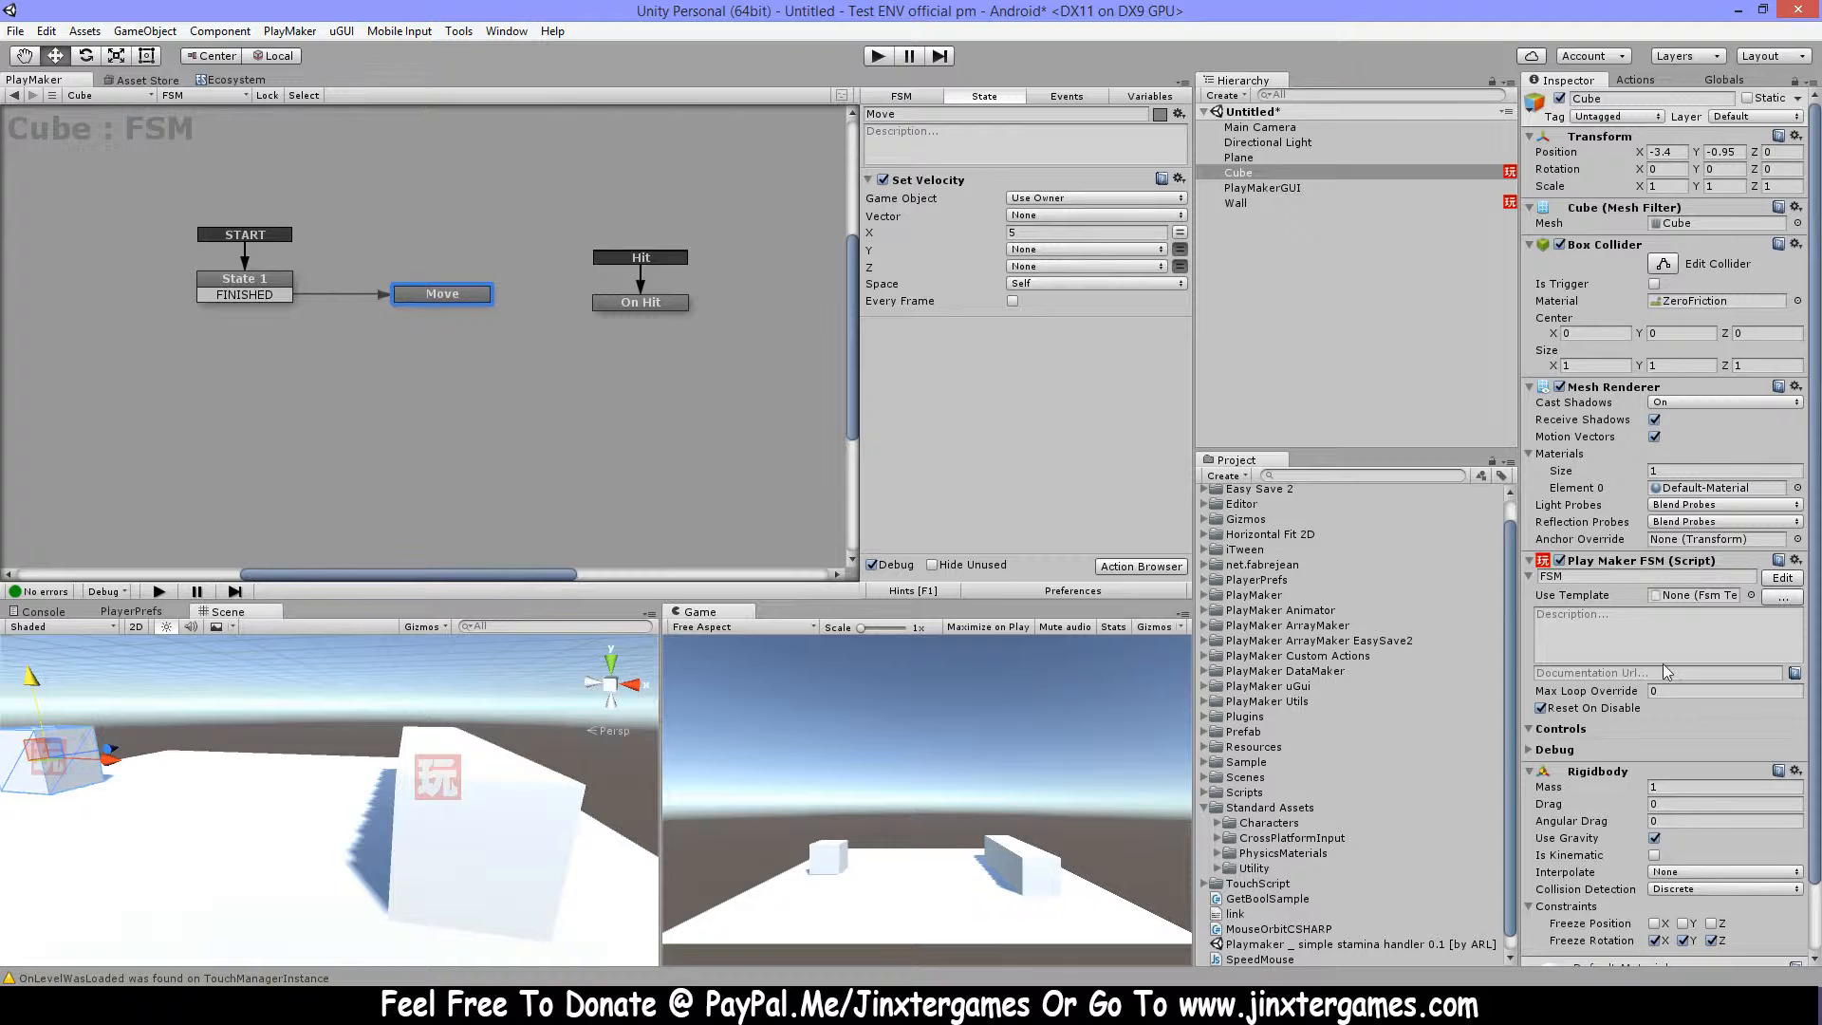
Unfreeze the Cube Rigidbody's rotation on X, Y and Z and briefly play-test the scene.
left_click(1681, 941)
left_click(1713, 940)
left_click(879, 57)
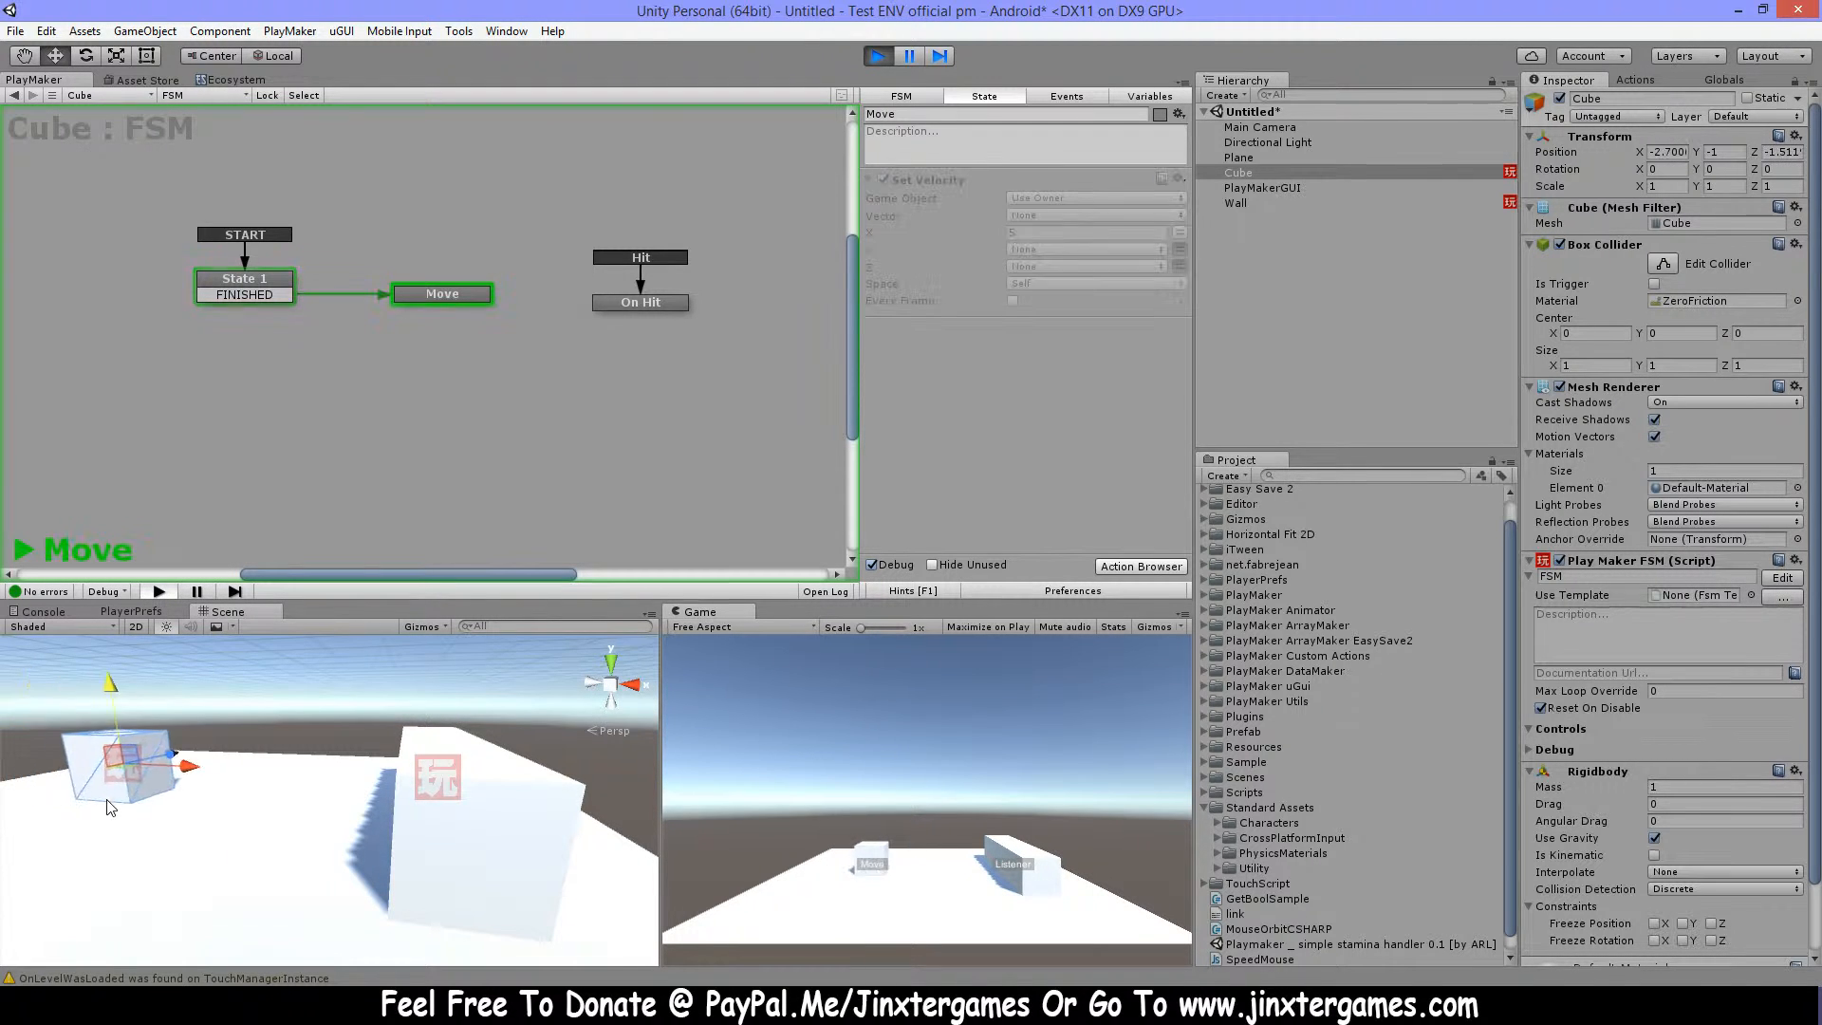
left_click(878, 56)
Enable Set Velocity and disable Send Event in the Wall's on hit state, after reviewing its Listener state.
left_click(1249, 203)
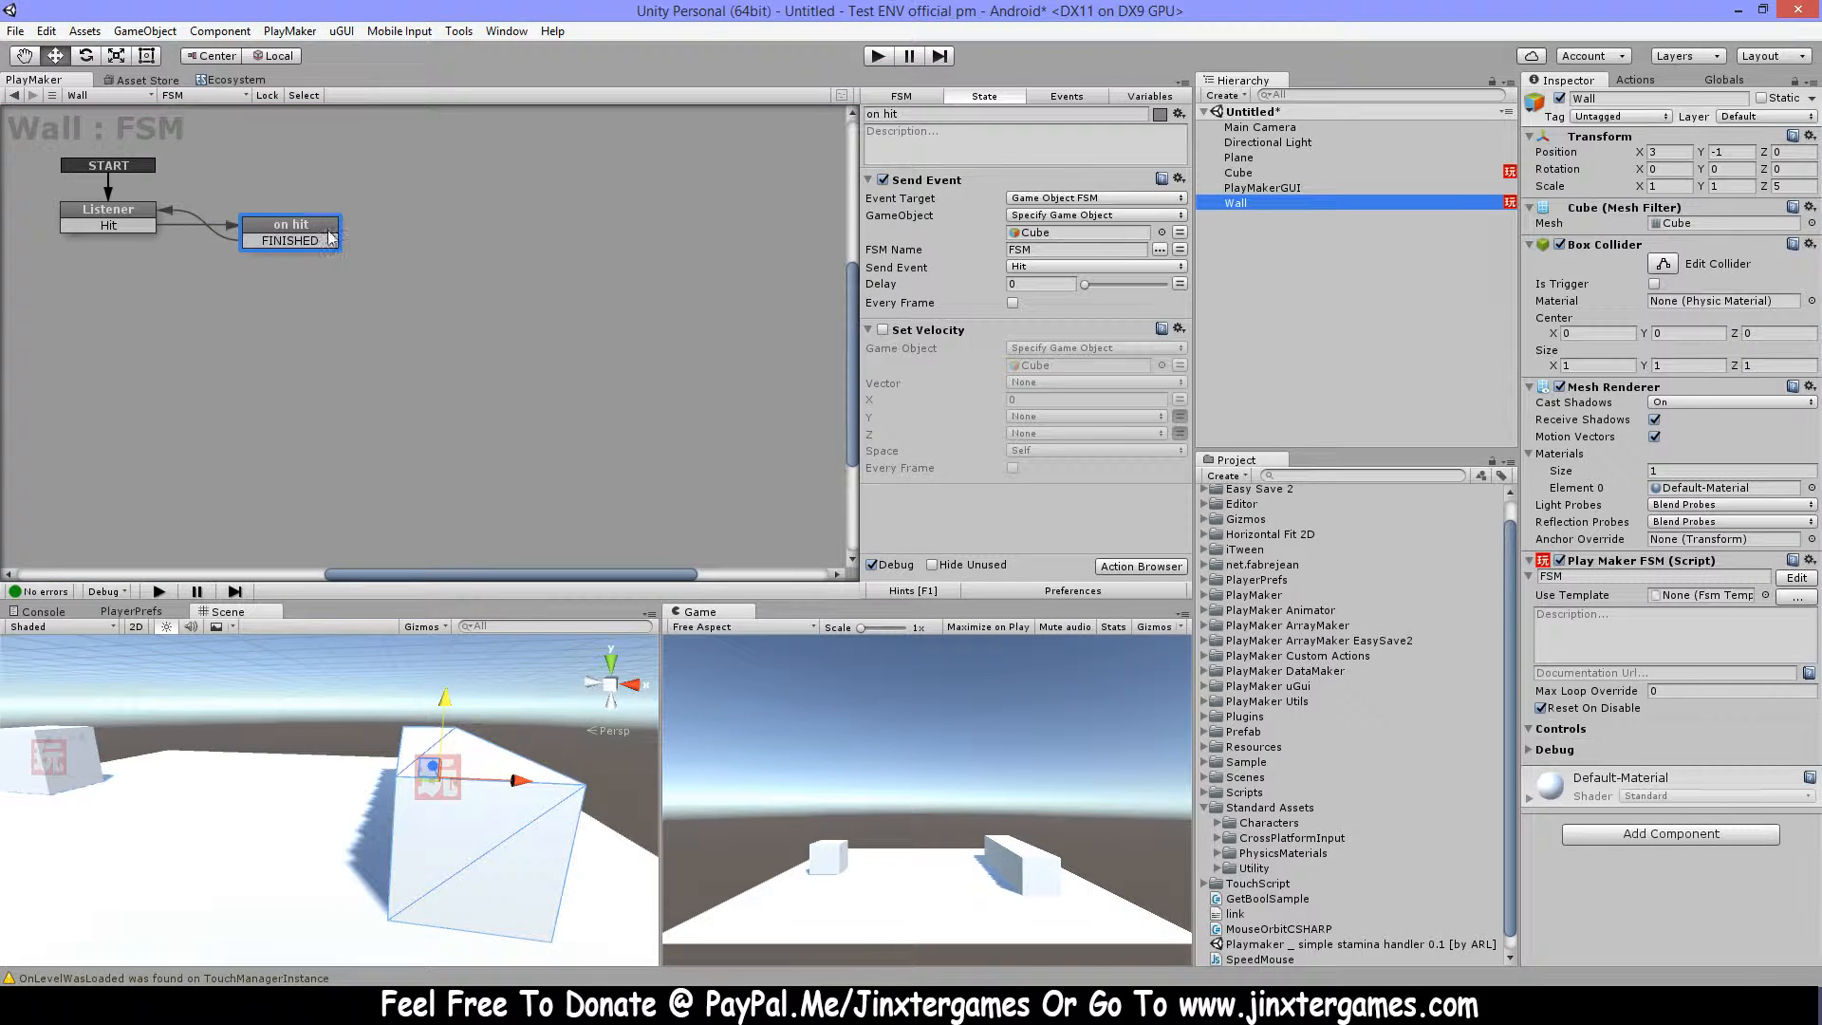
left_click(143, 221)
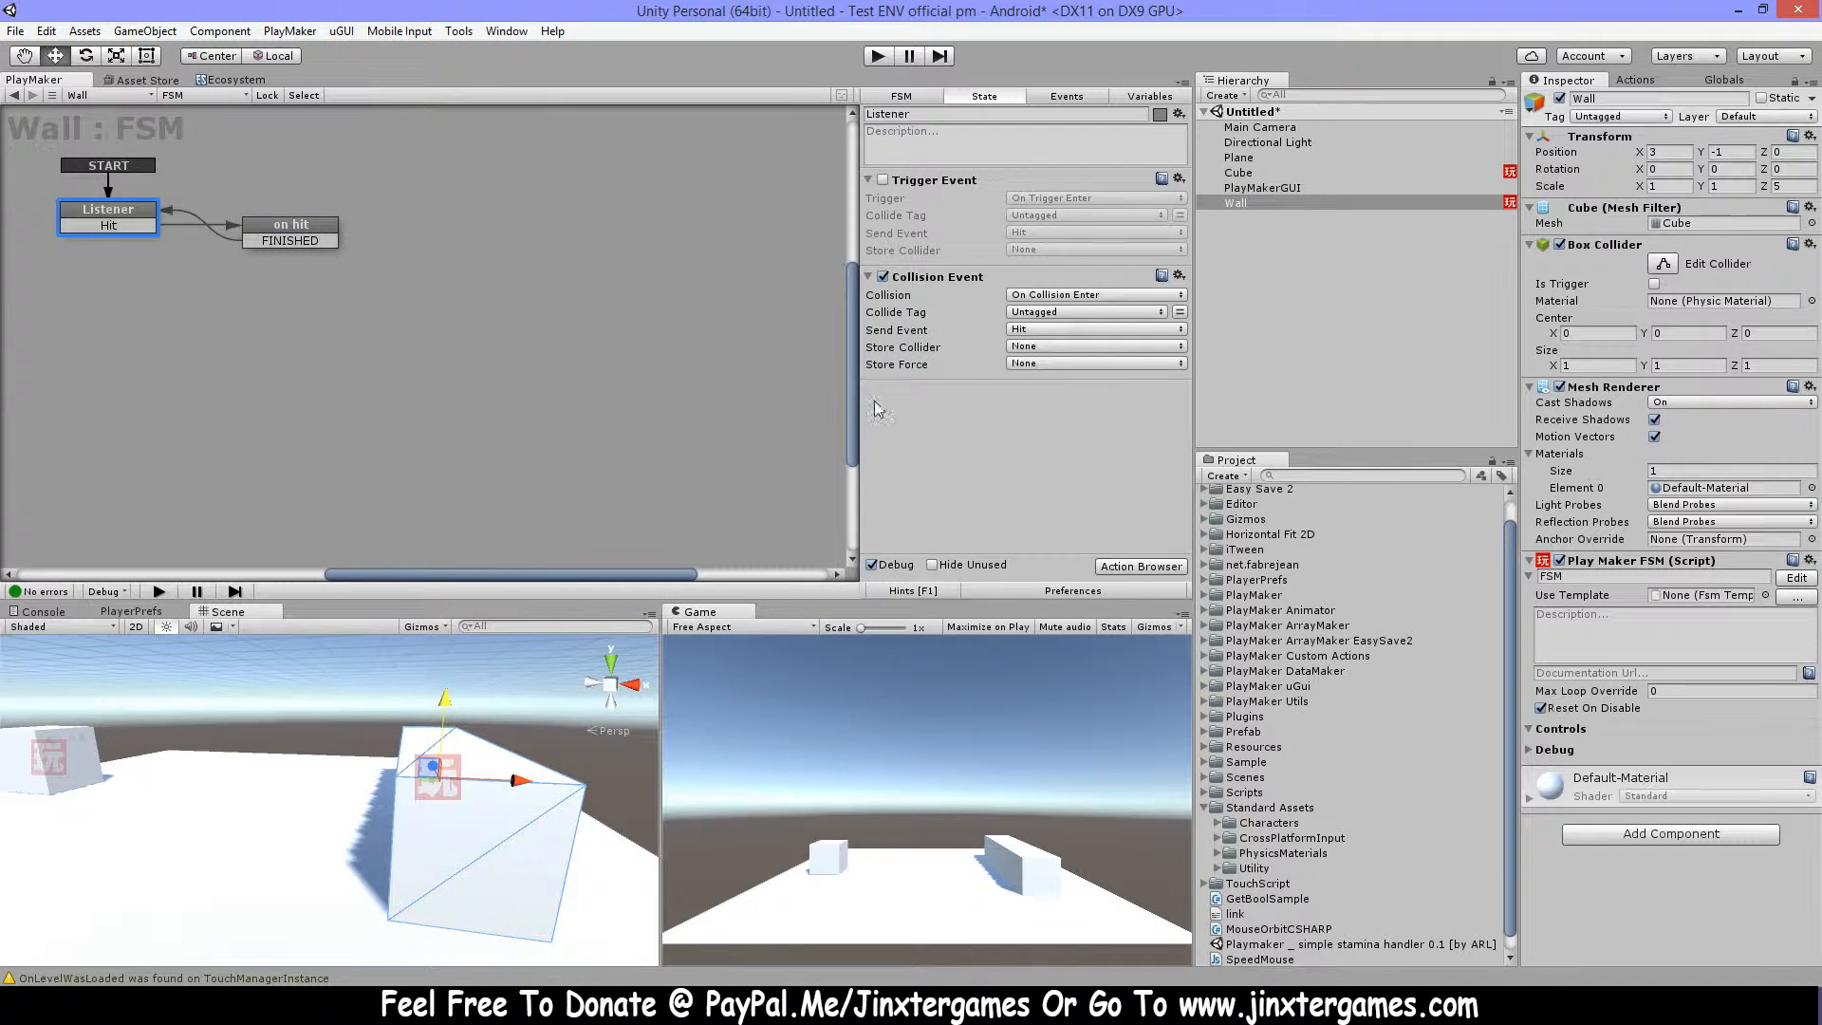
left_click(327, 243)
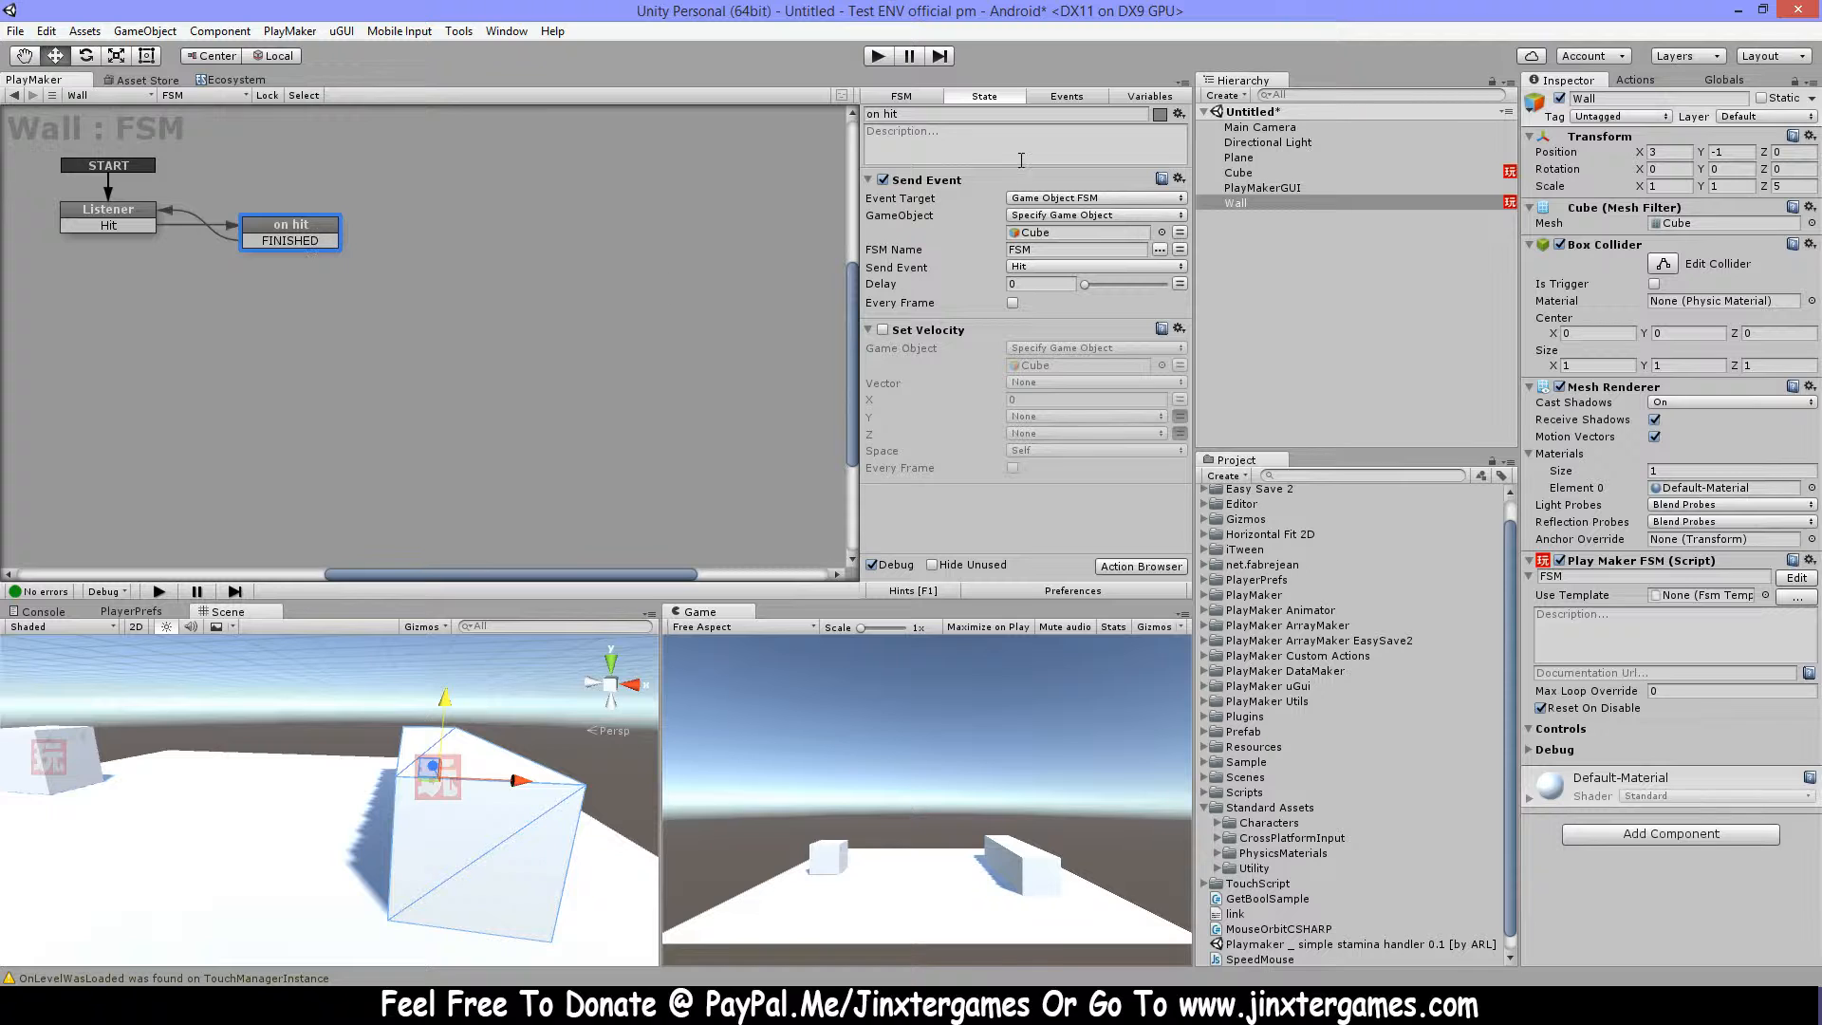
left_click(882, 329)
left_click(882, 179)
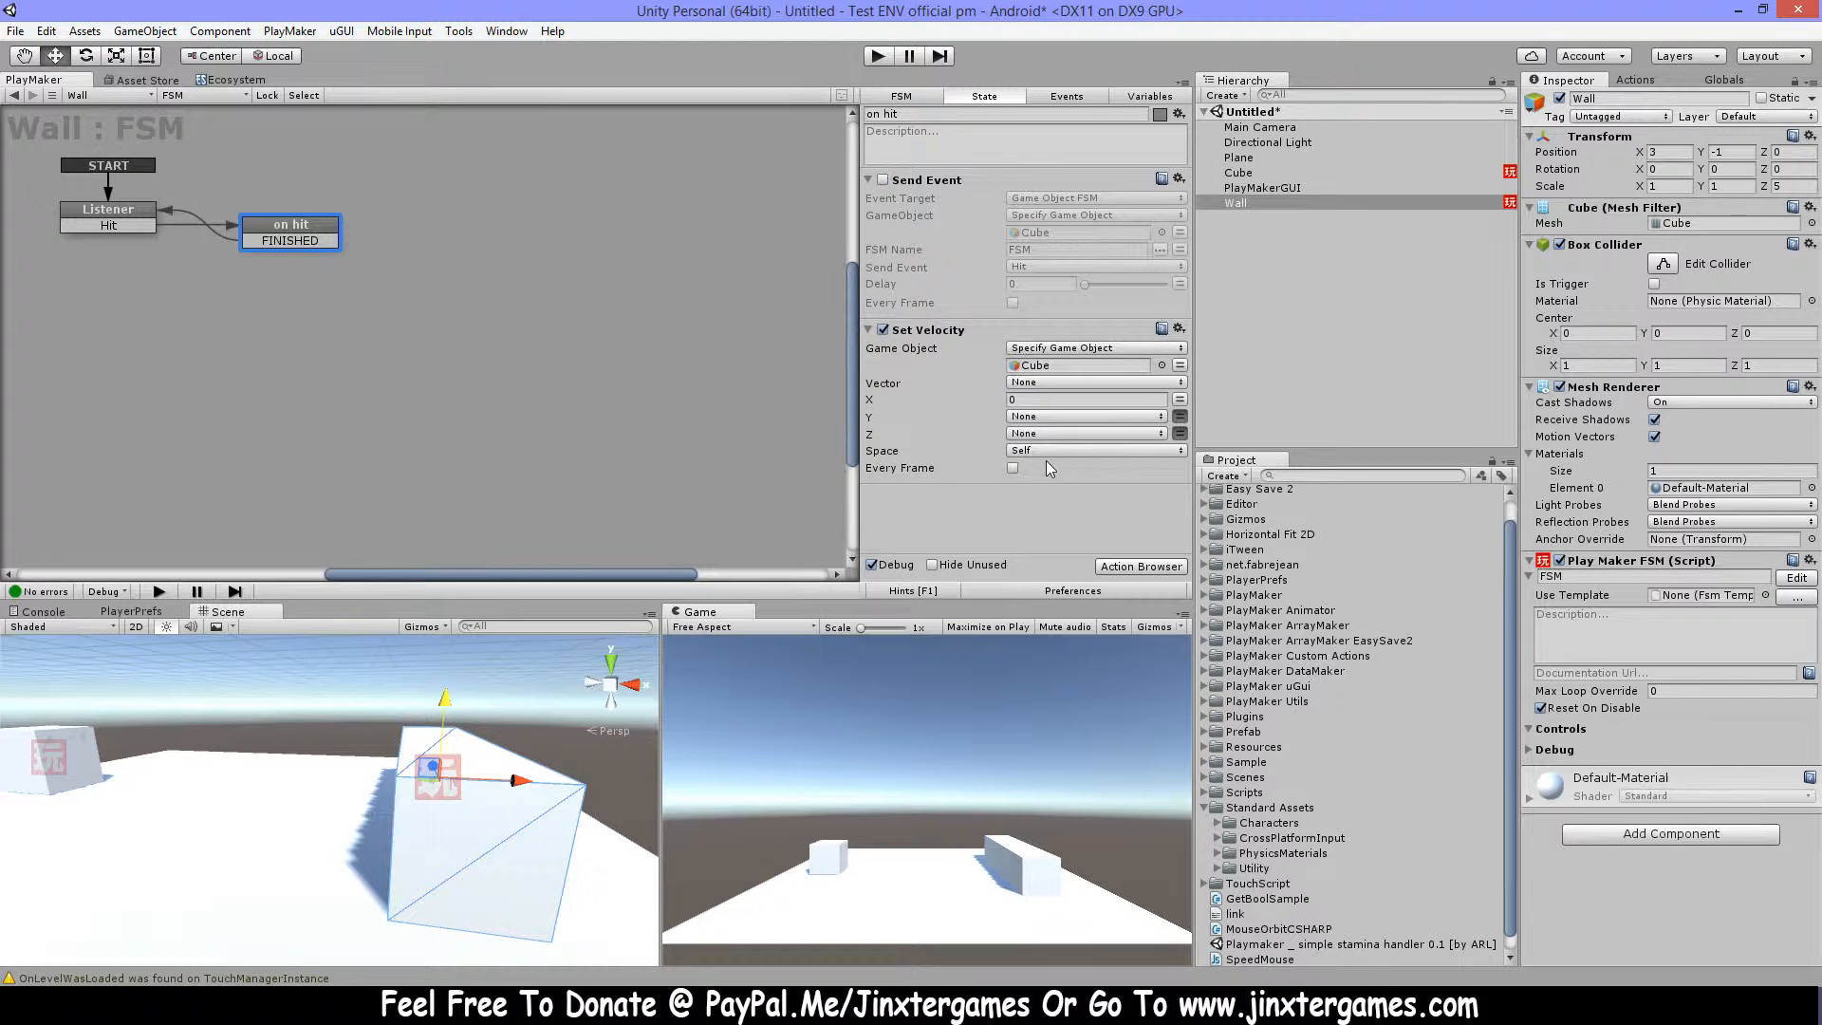
Play-test the Wall's Set Velocity variant while watching the Cube's FSM, and stop playback.
left_click(878, 56)
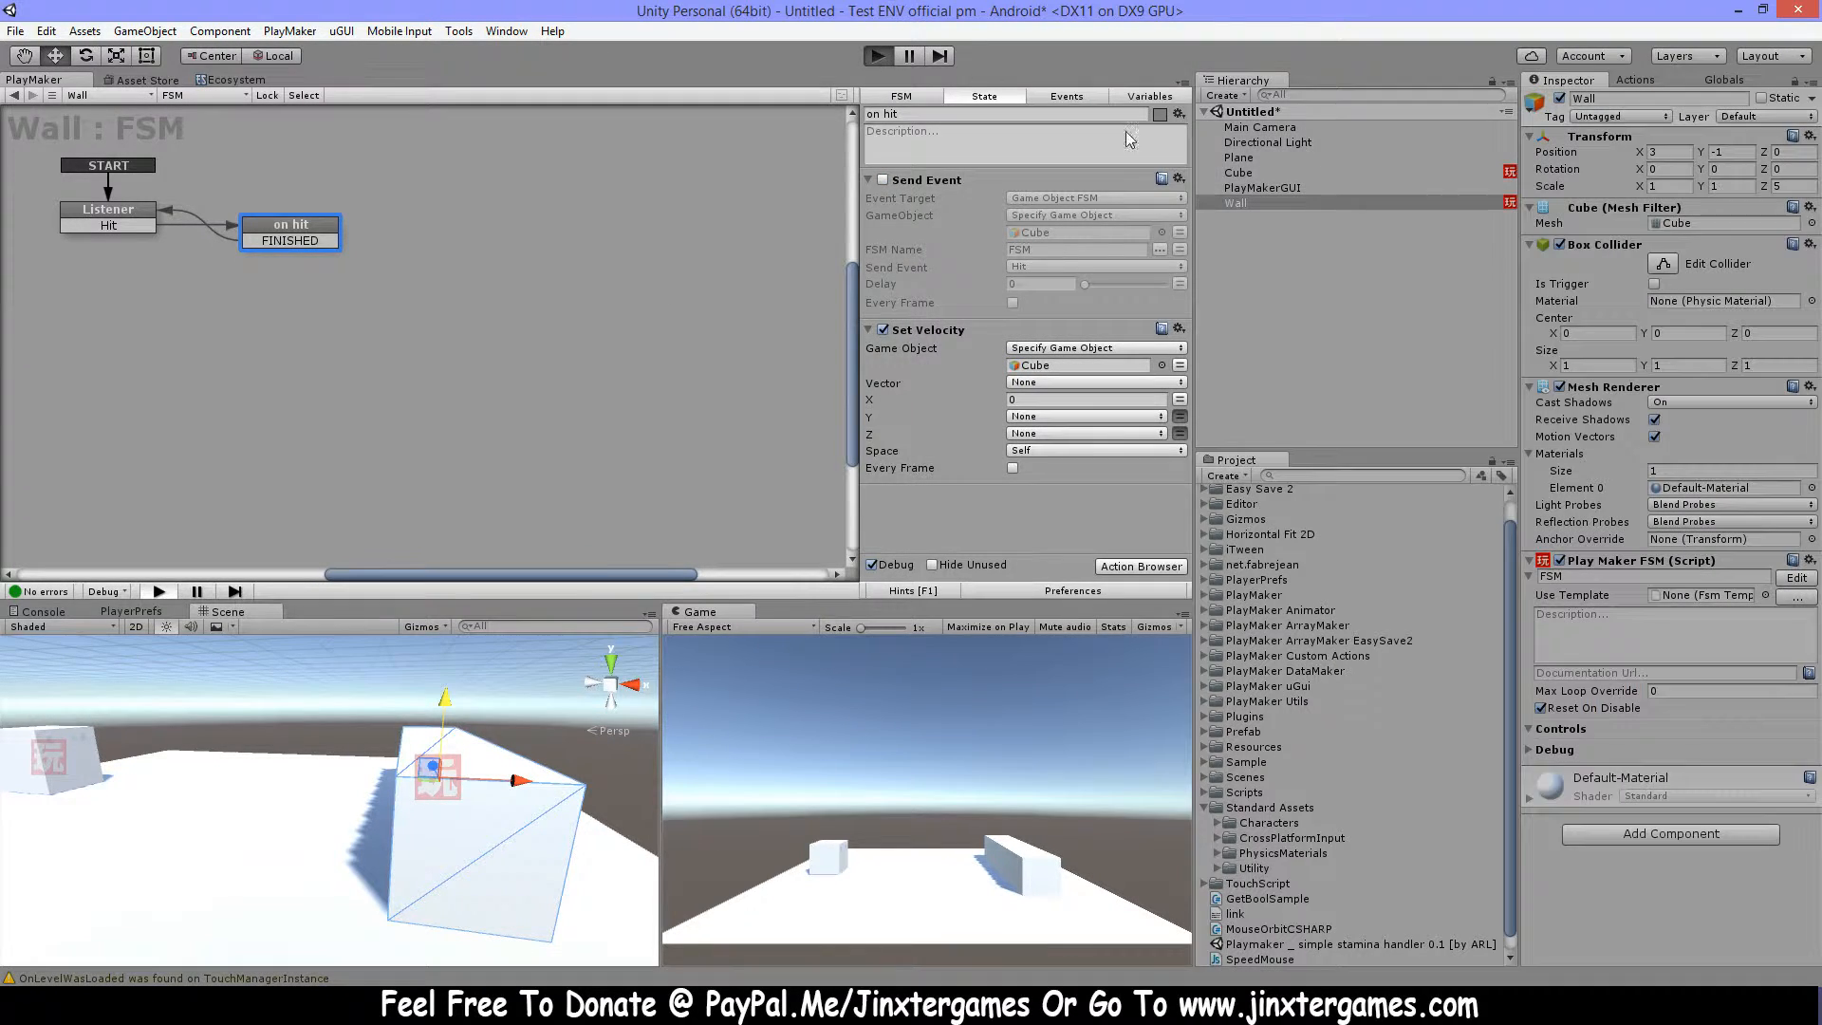
left_click(1263, 173)
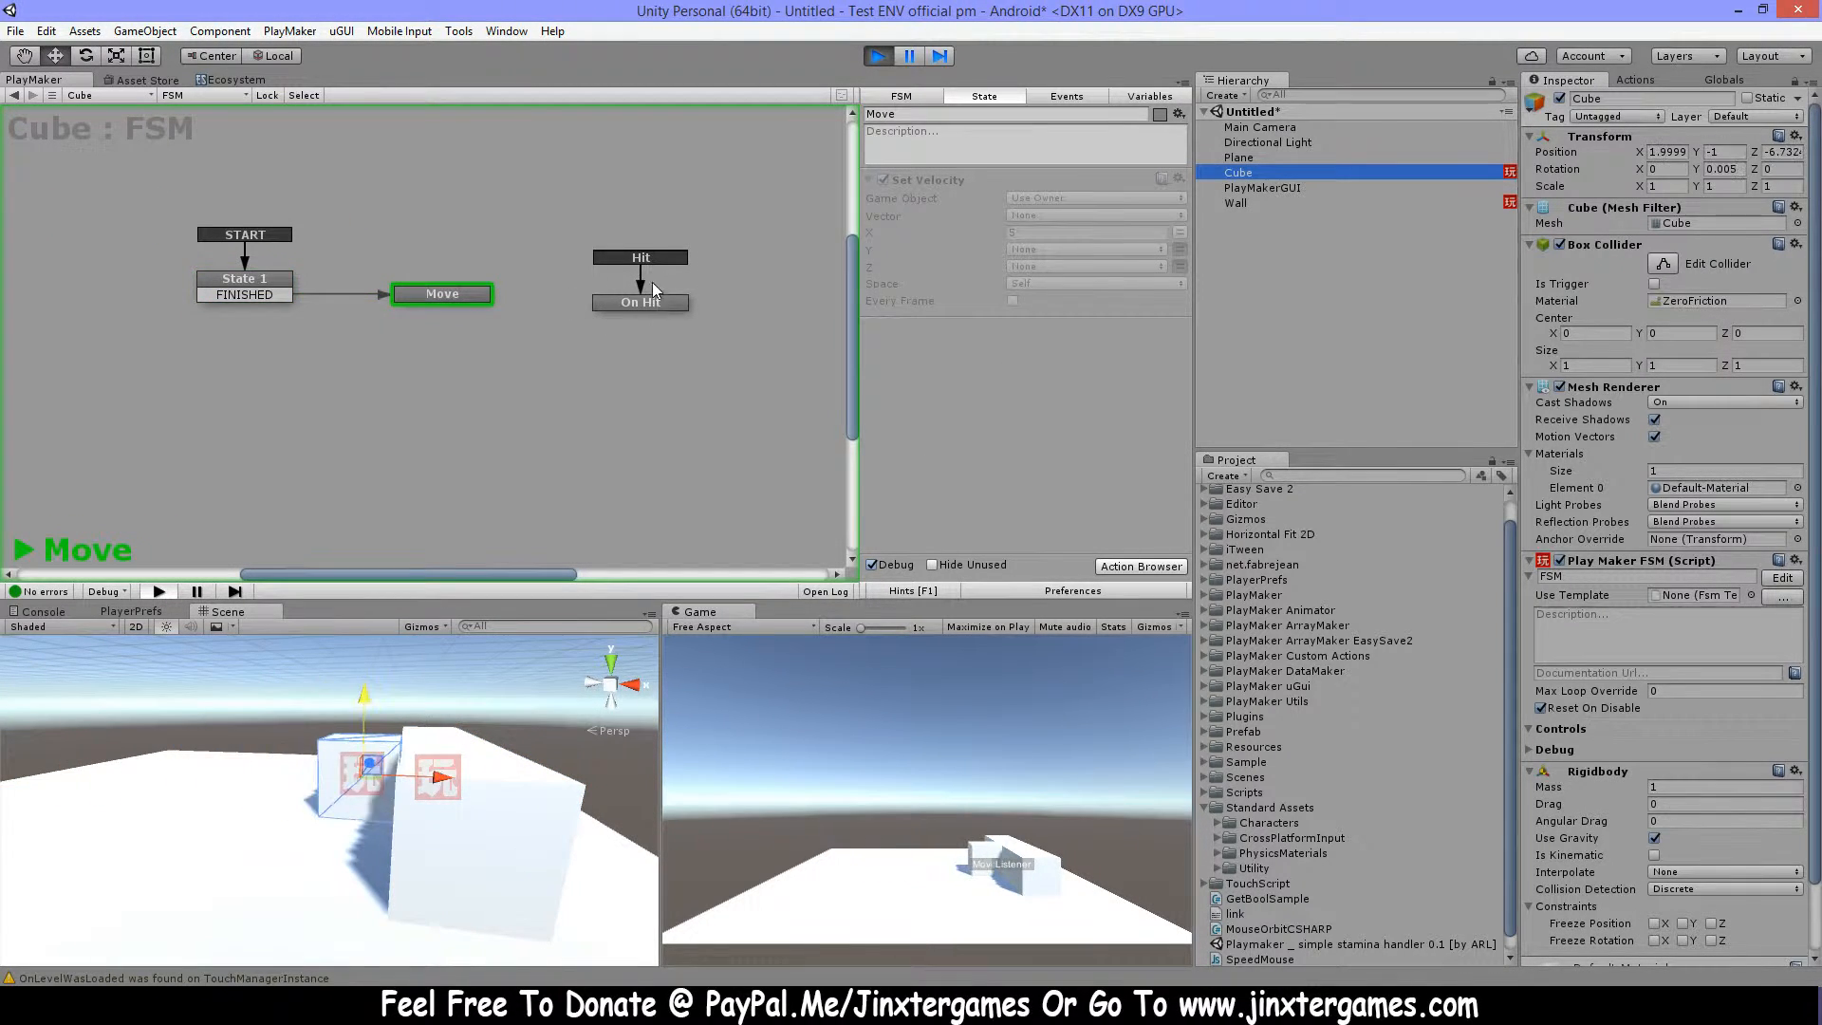
left_click(879, 56)
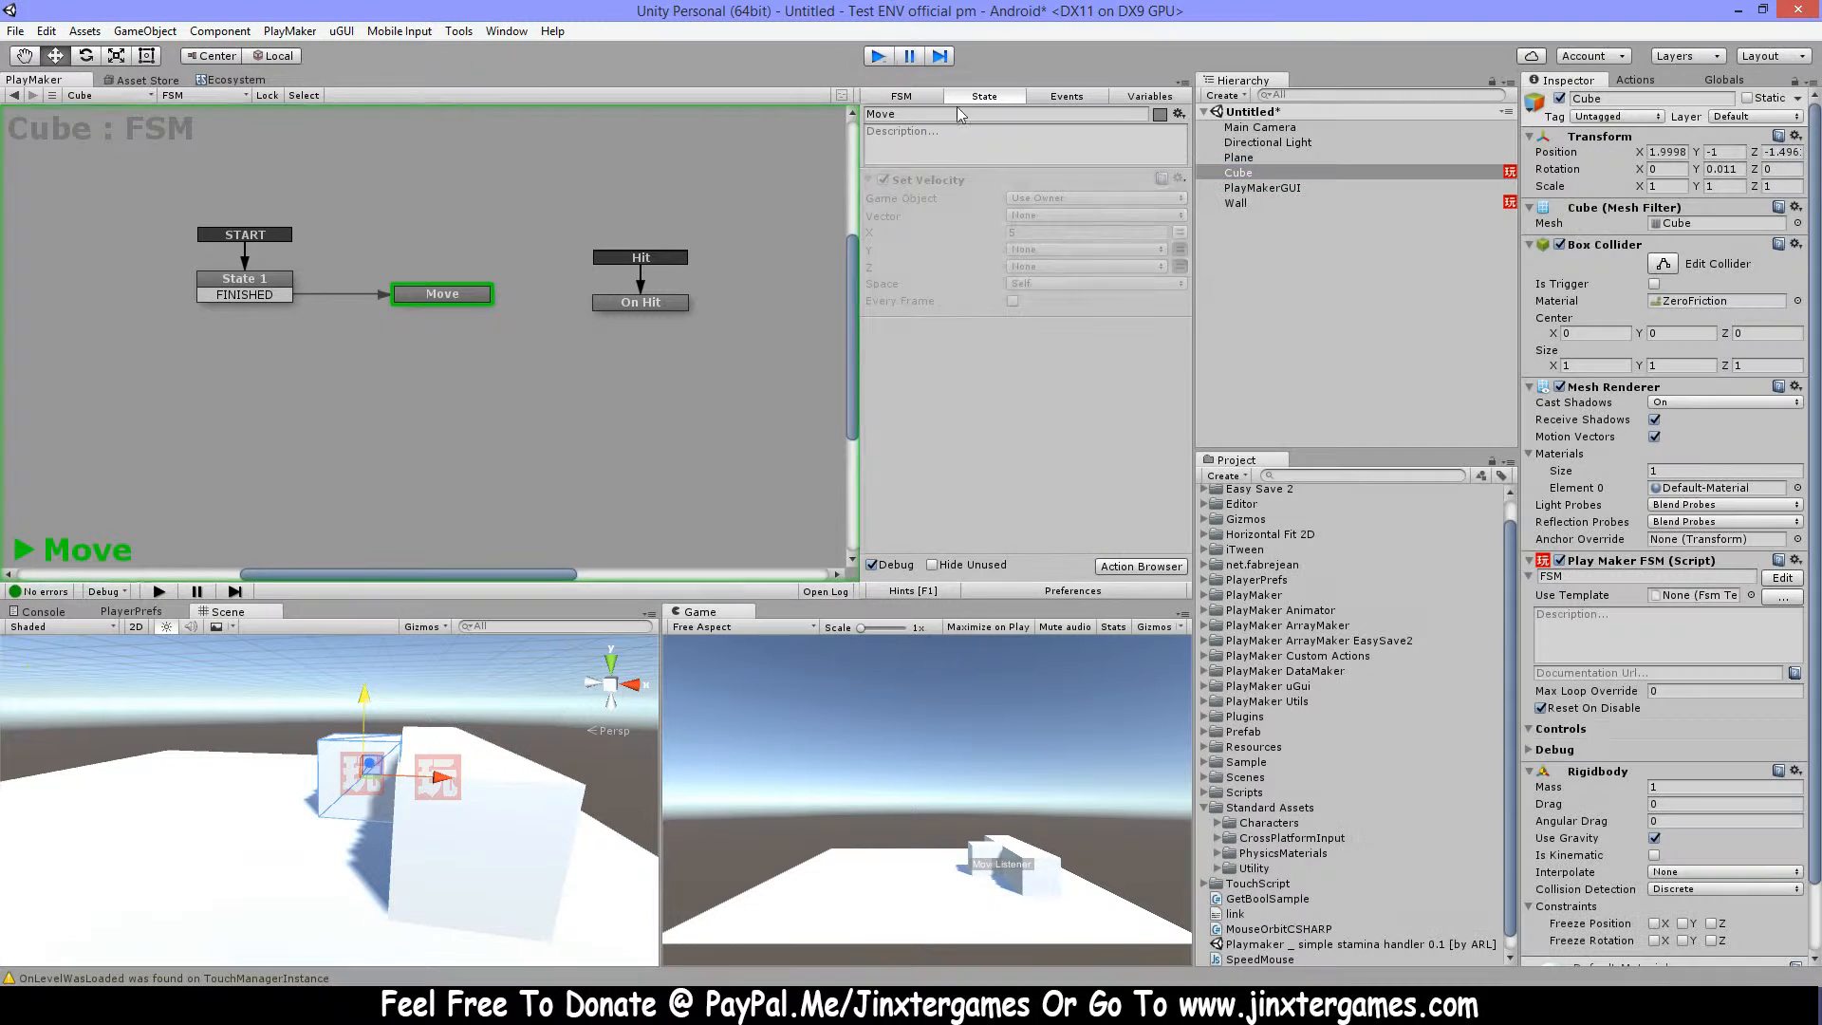
Enable the Trigger Event action and disable the Collision Event action in the Wall's Listener state.
left_click(1260, 201)
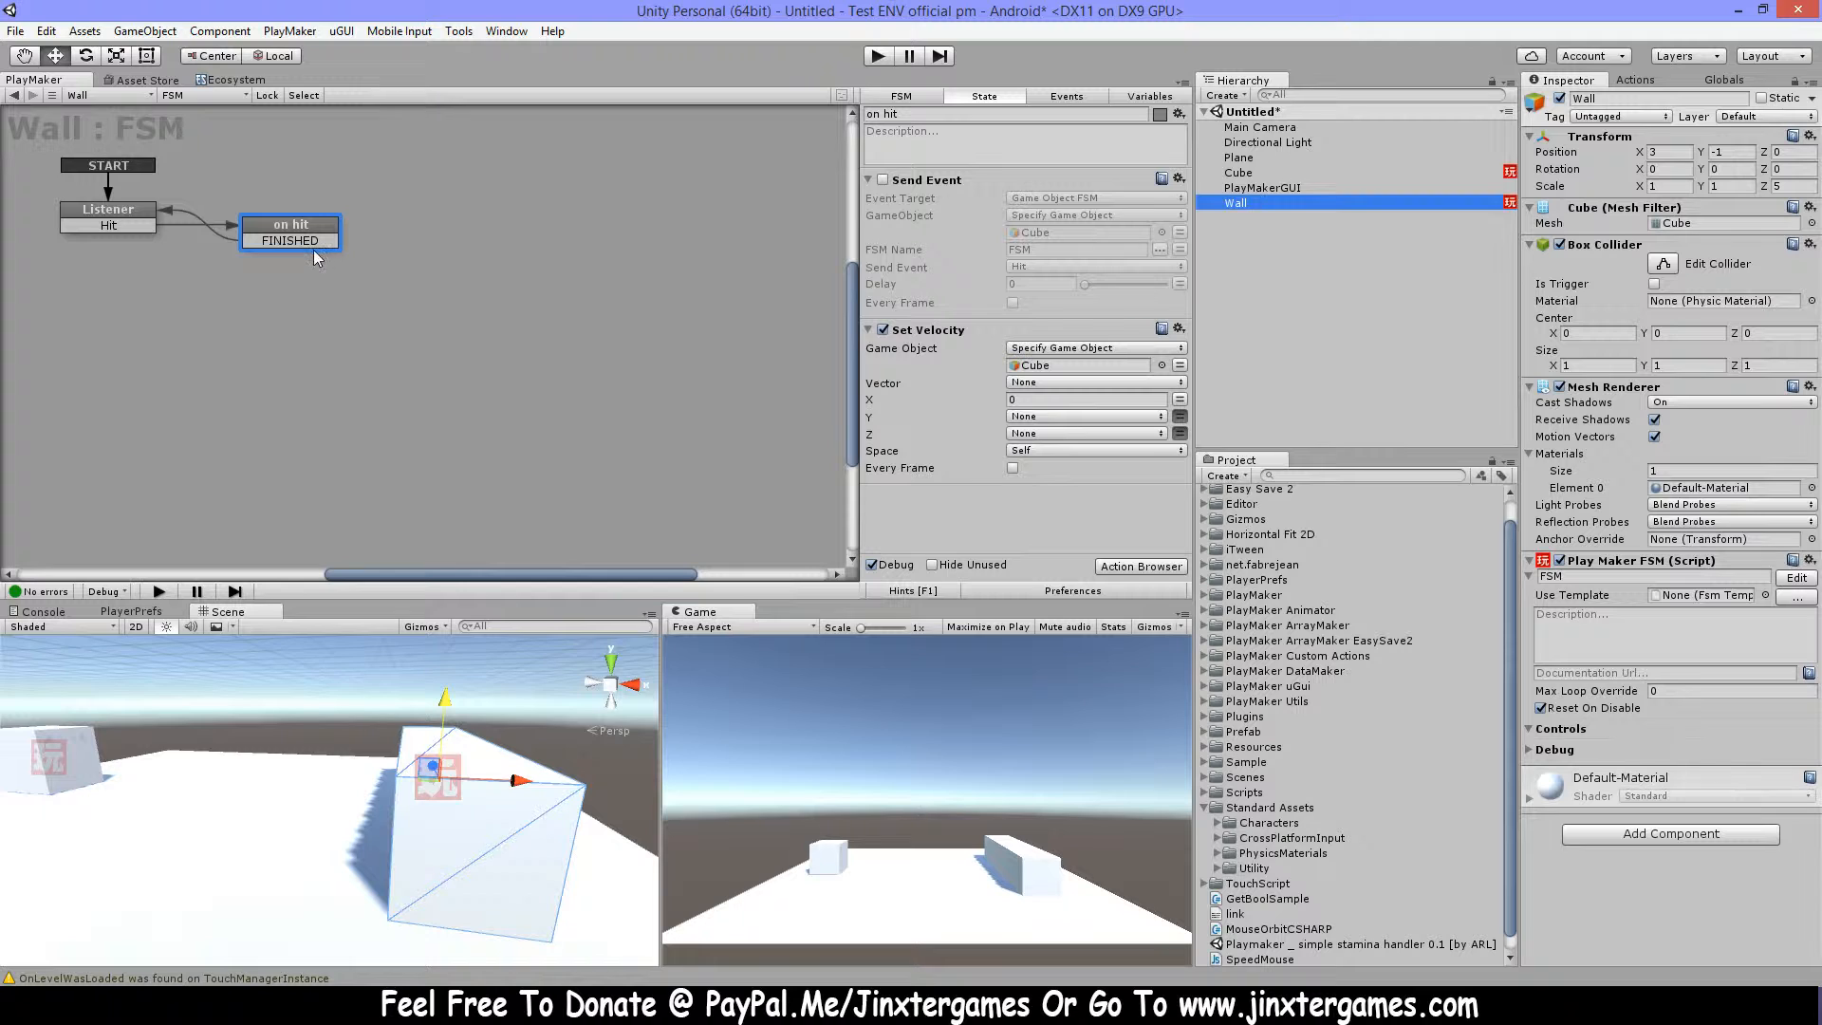
left_click(124, 211)
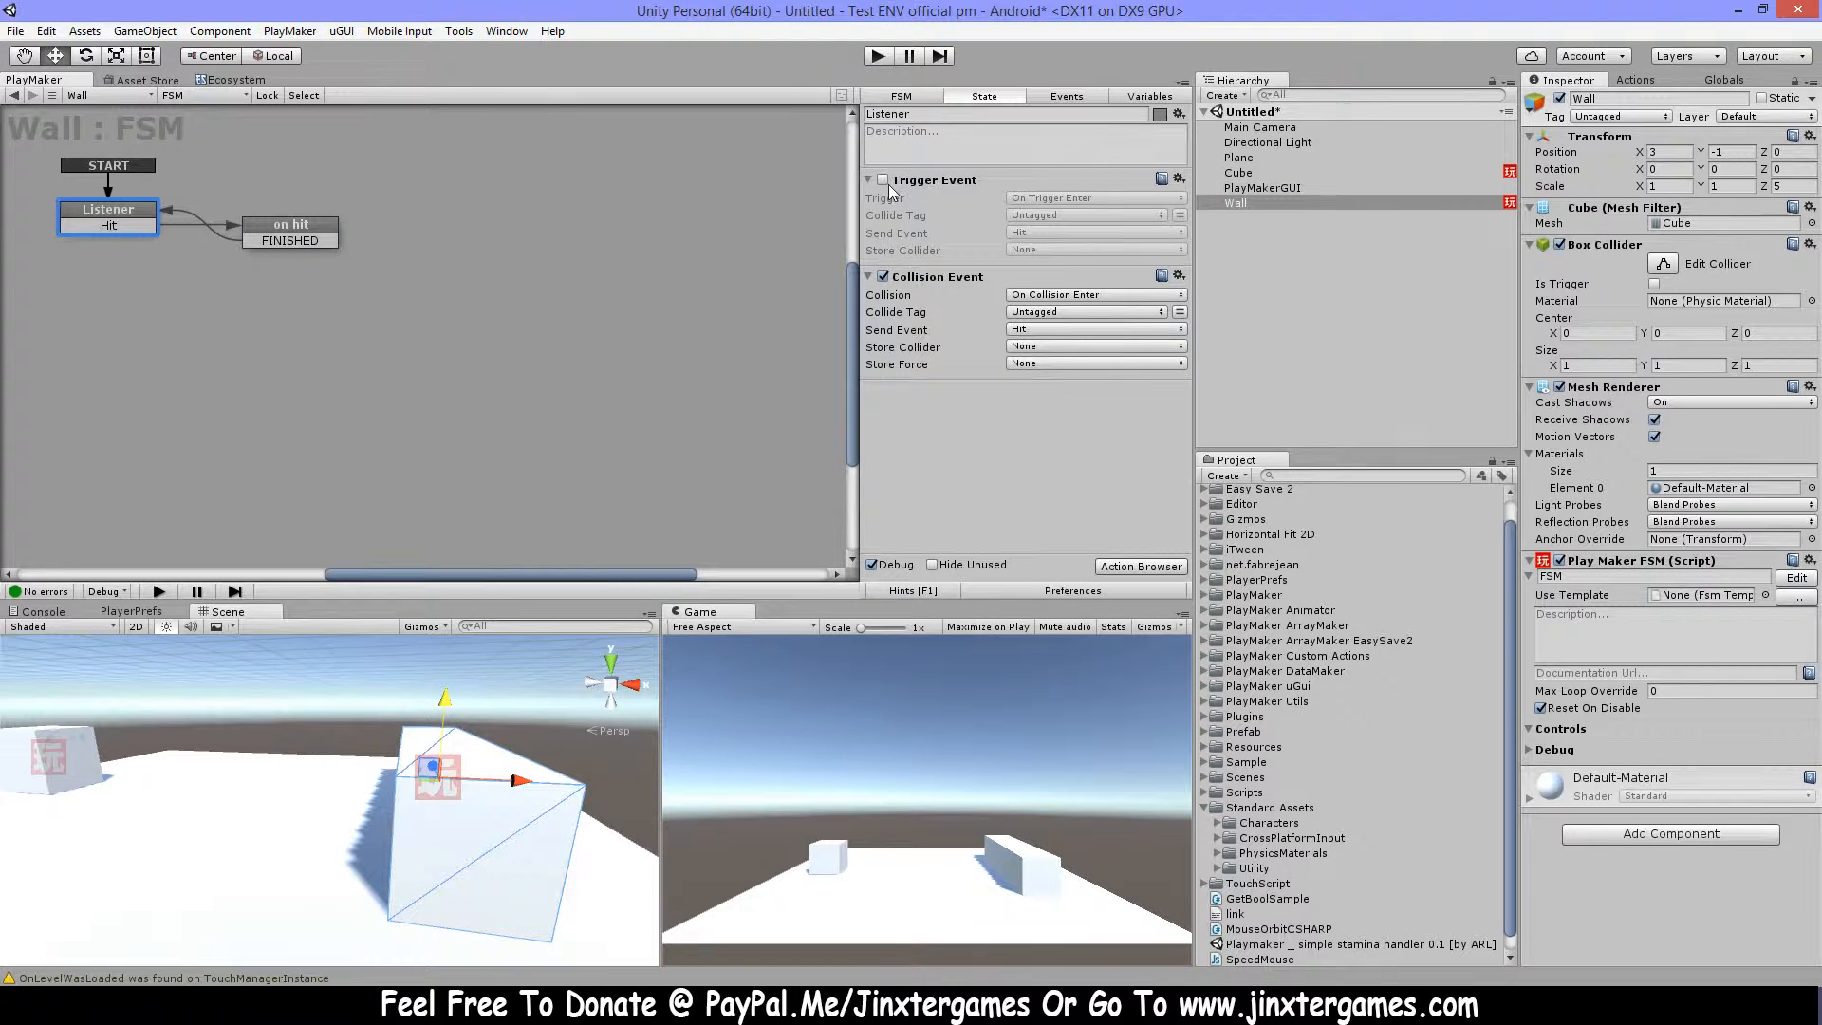
left_click(883, 276)
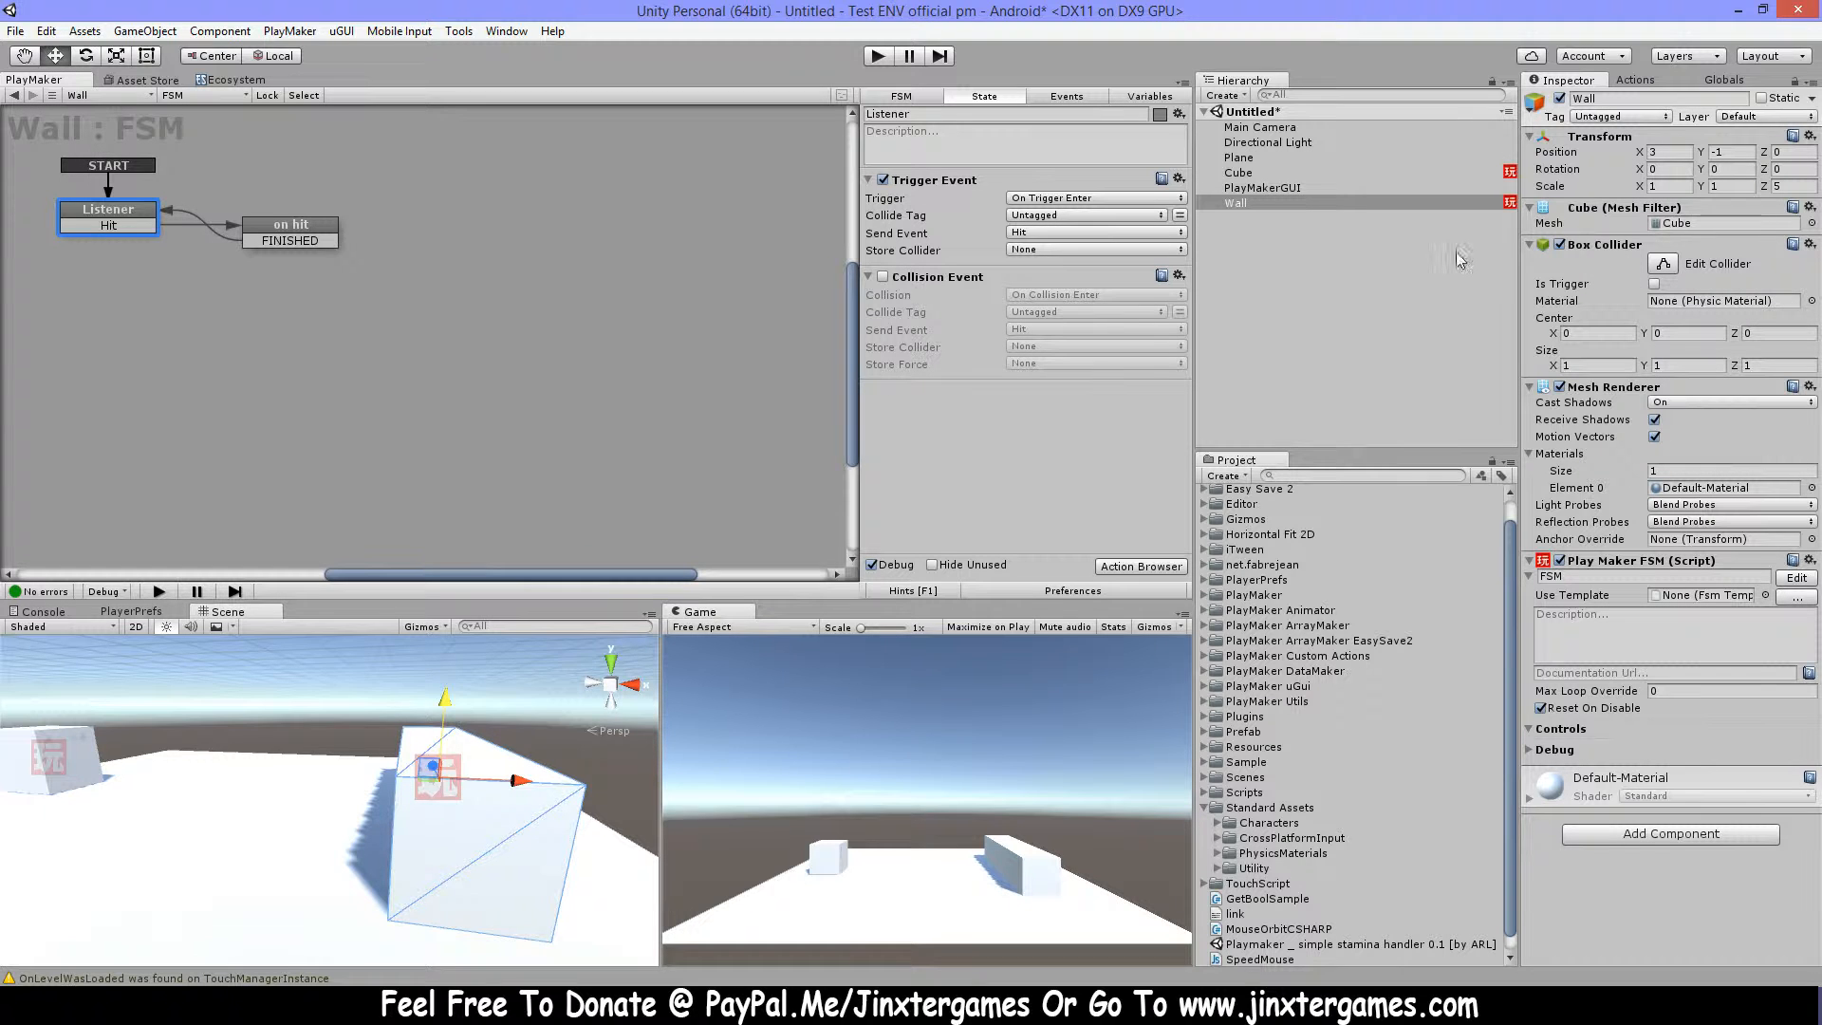
Make the Wall's Box Collider a trigger and play-test the scene.
left_click(1655, 284)
left_click(877, 57)
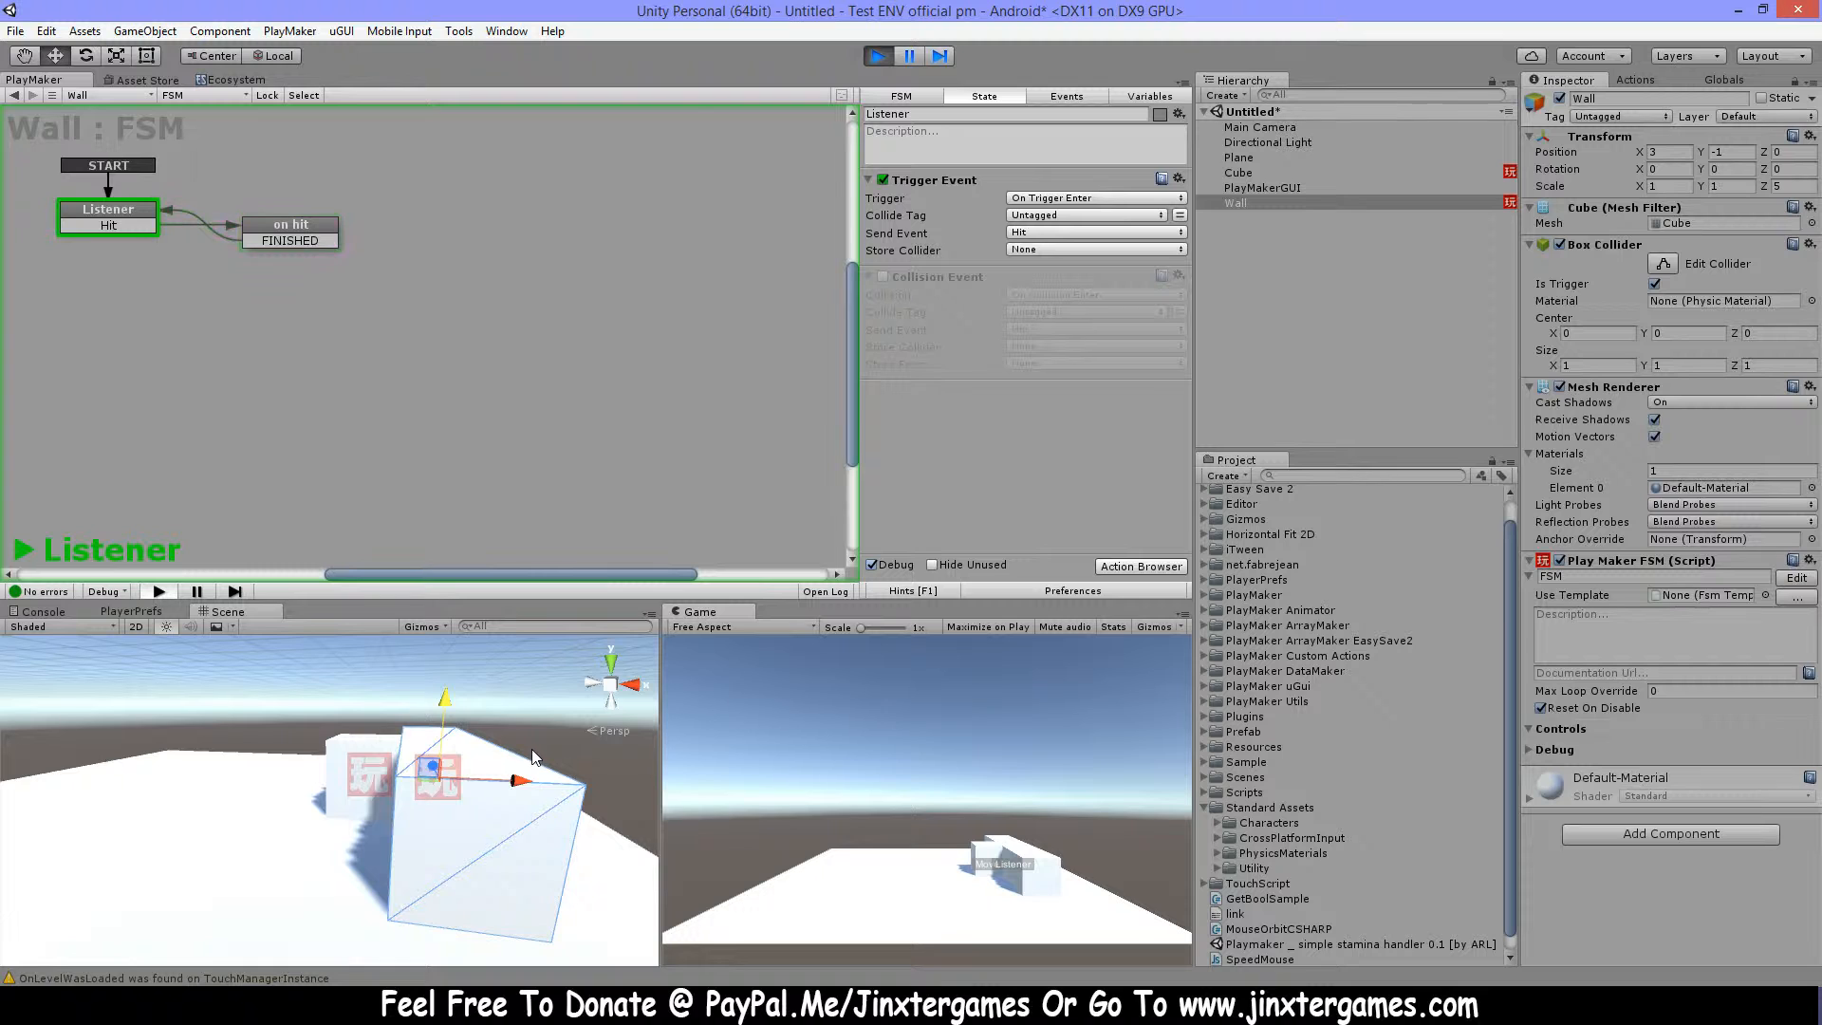
left_click(877, 57)
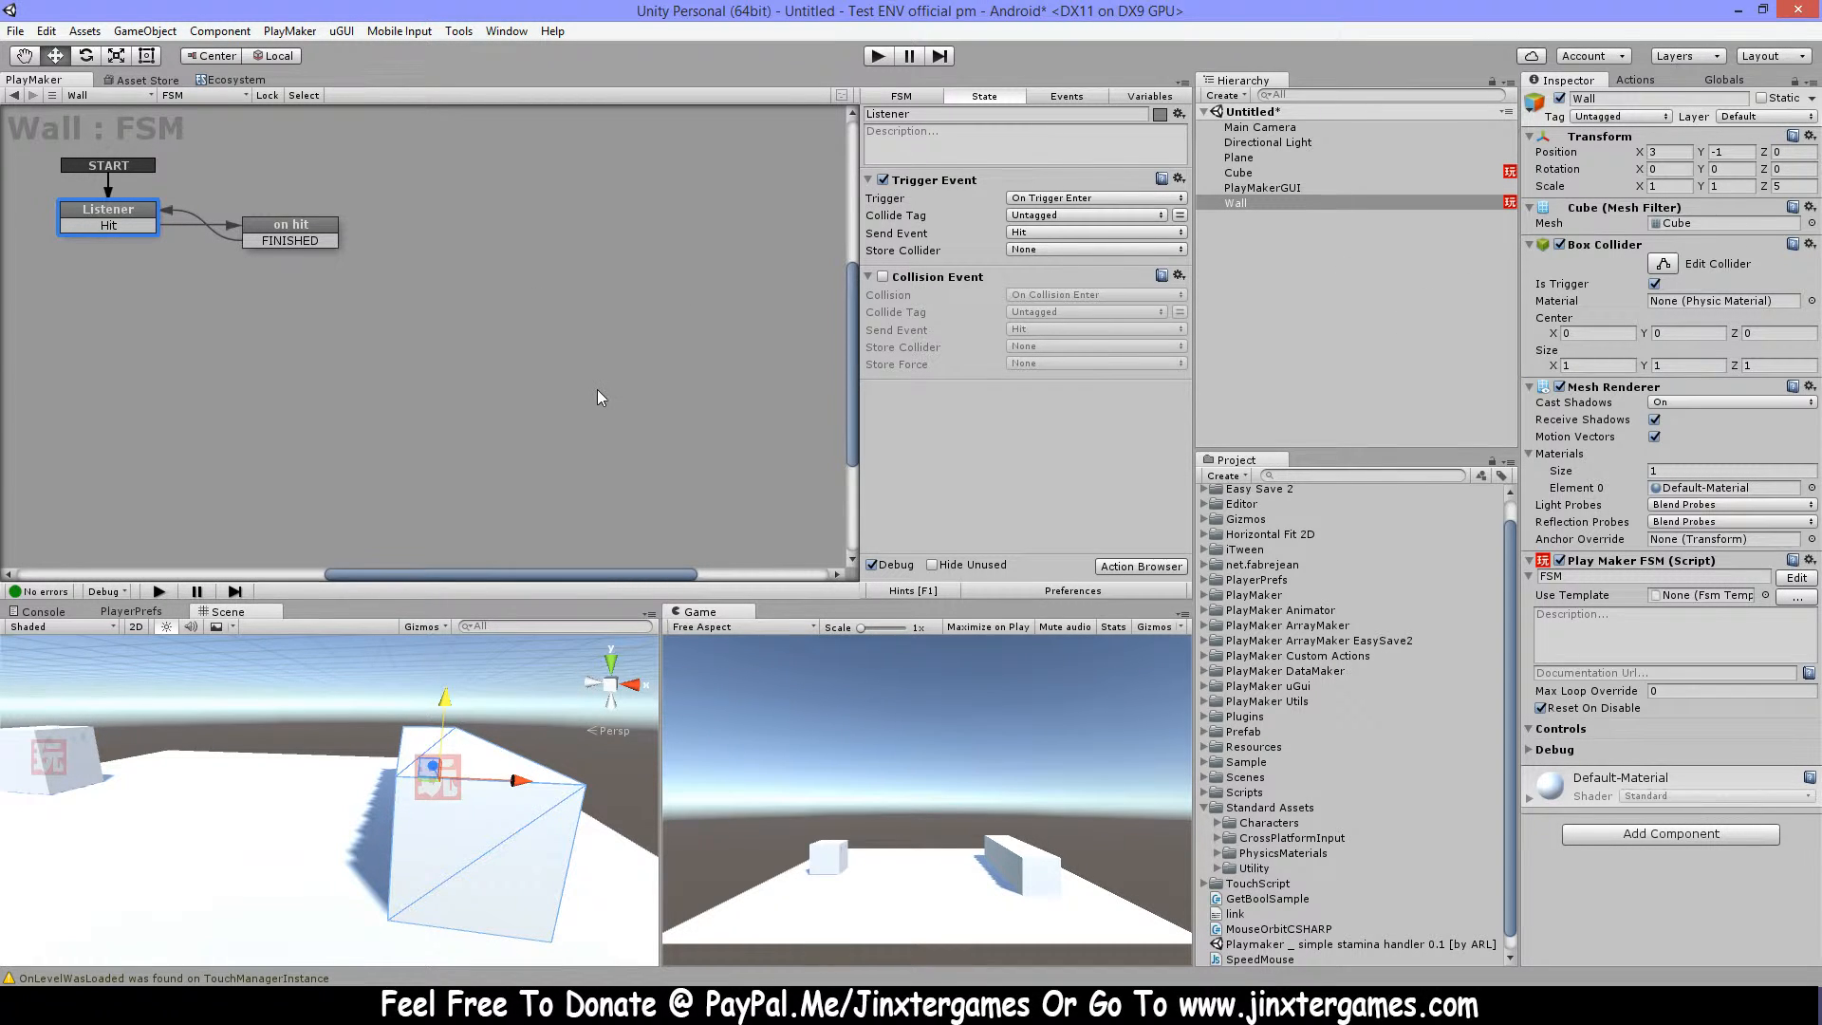
Review the actions in the Cube's State 1 and Move states.
left_click(1263, 172)
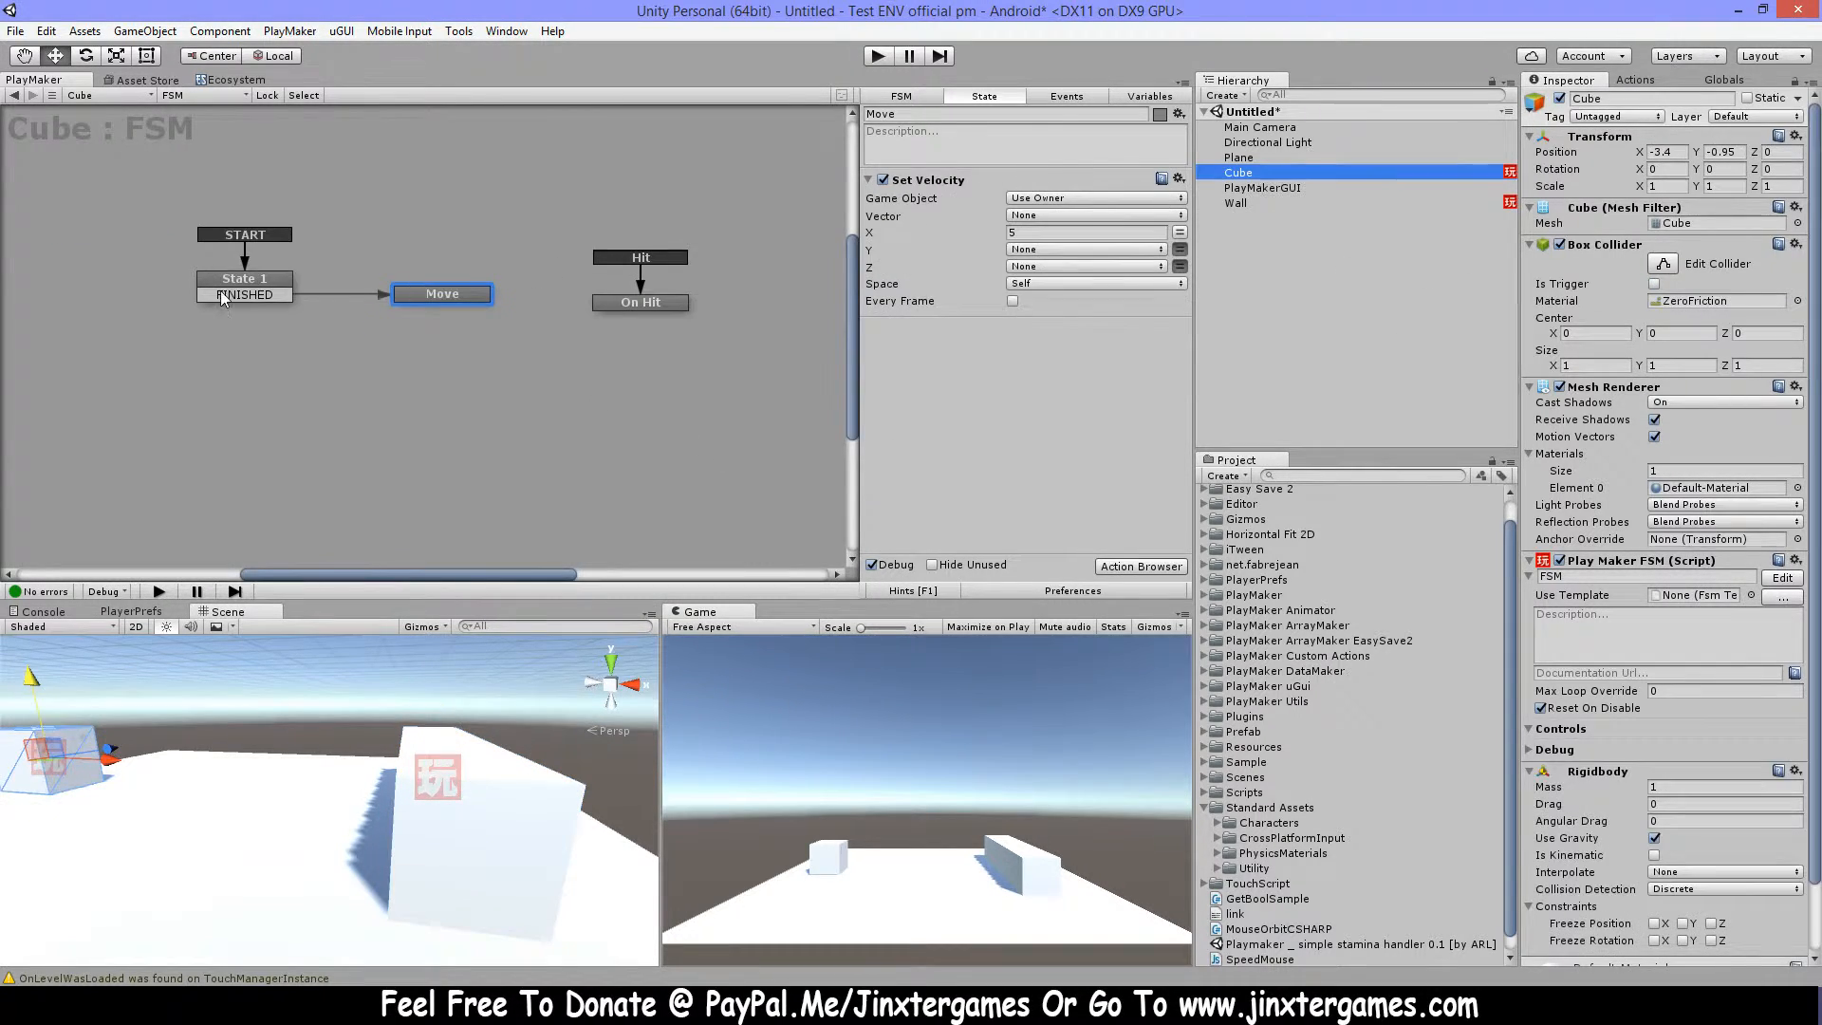
left_click(270, 285)
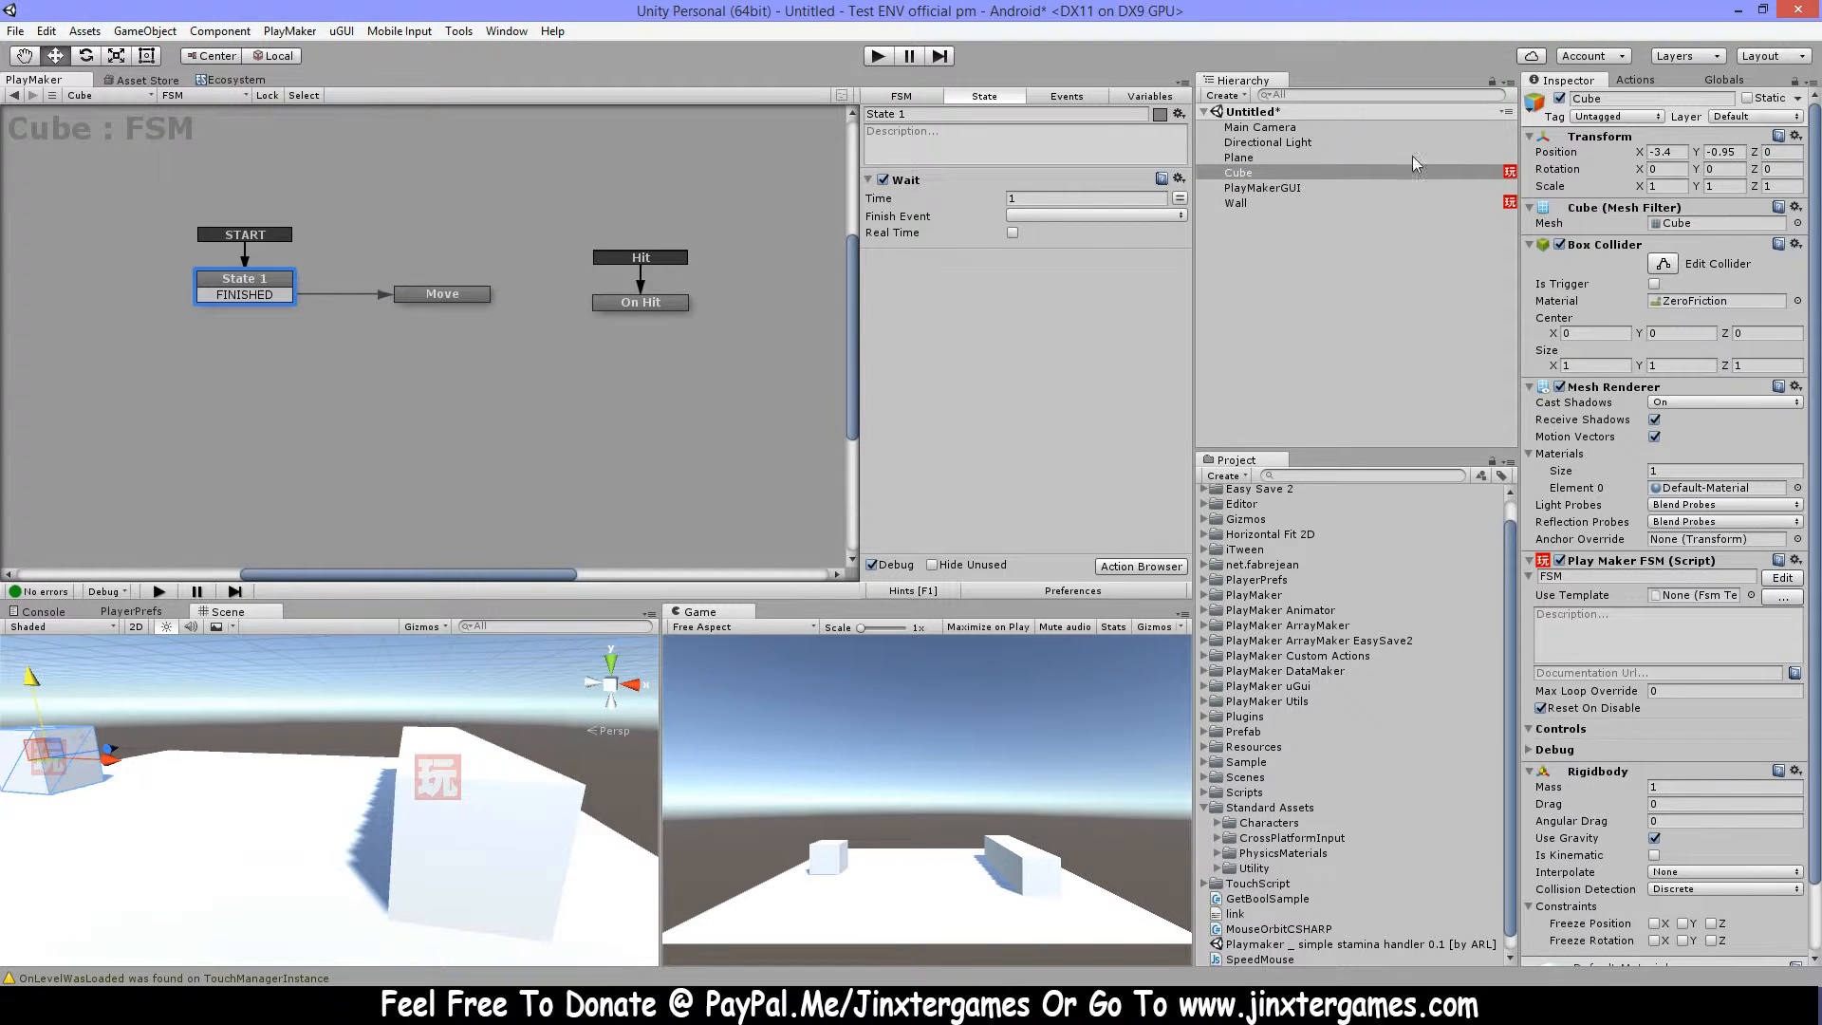
left_click(439, 295)
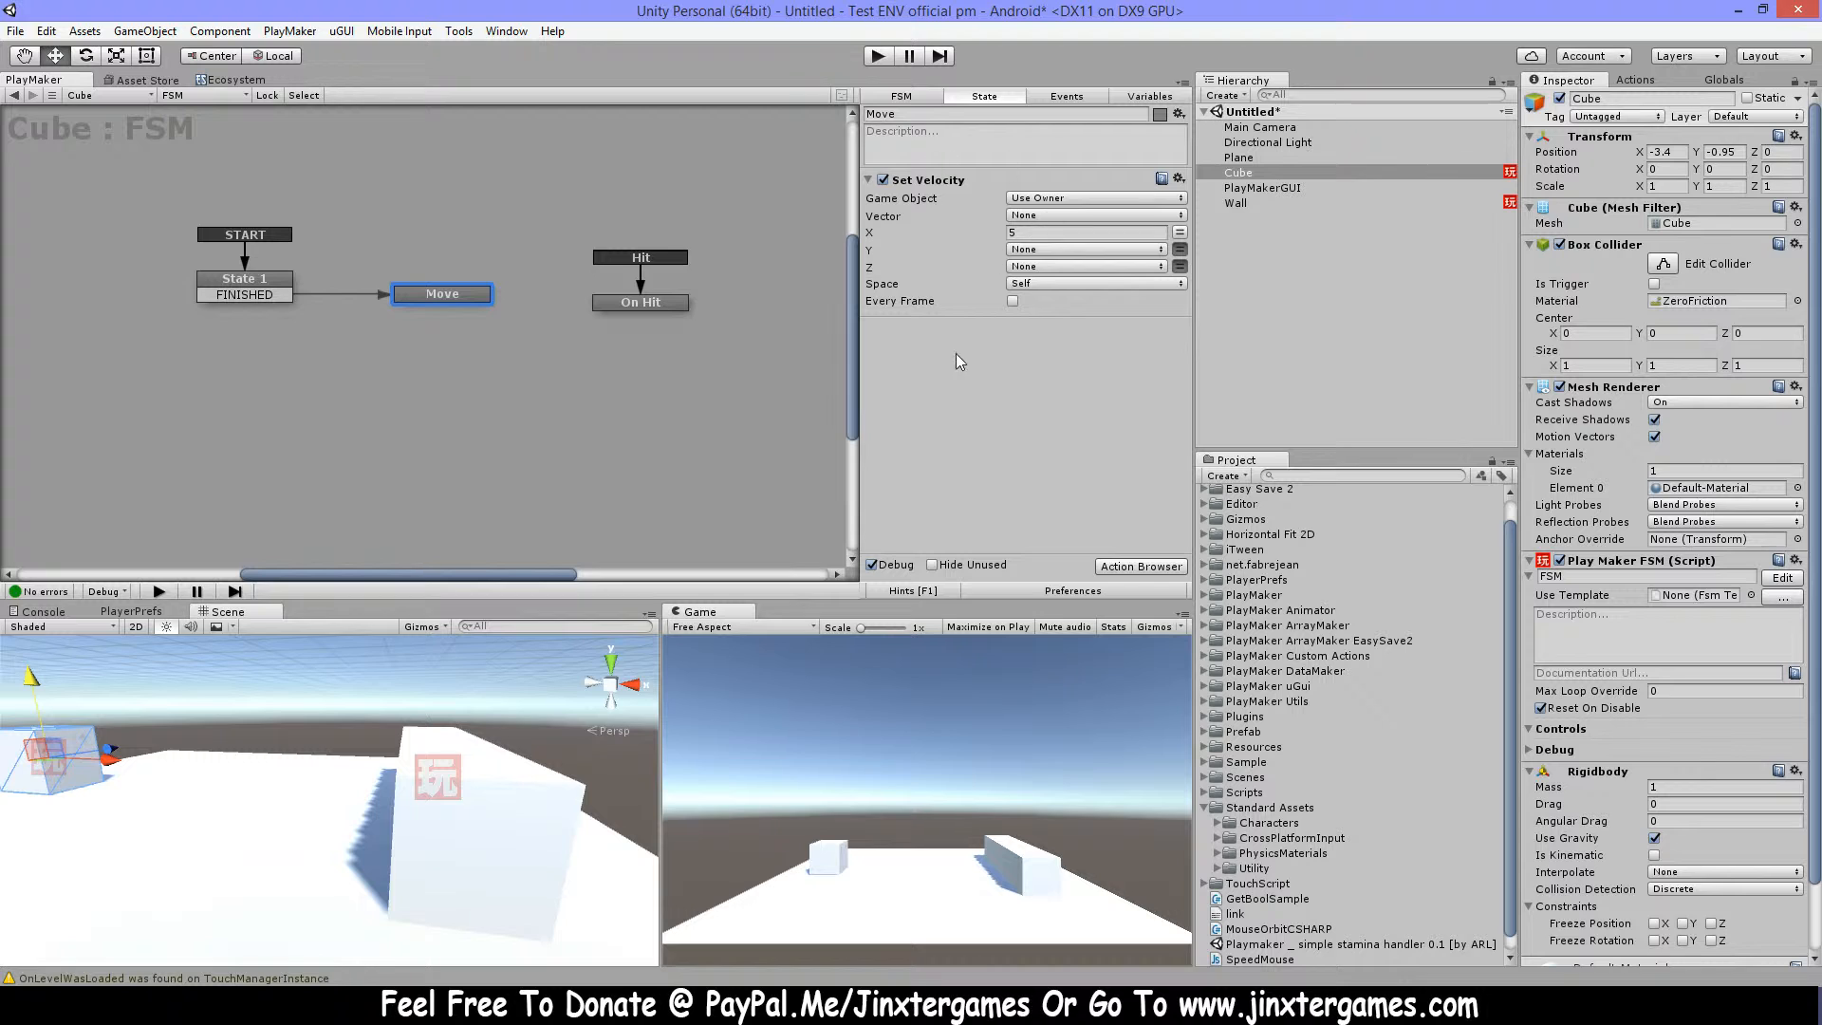